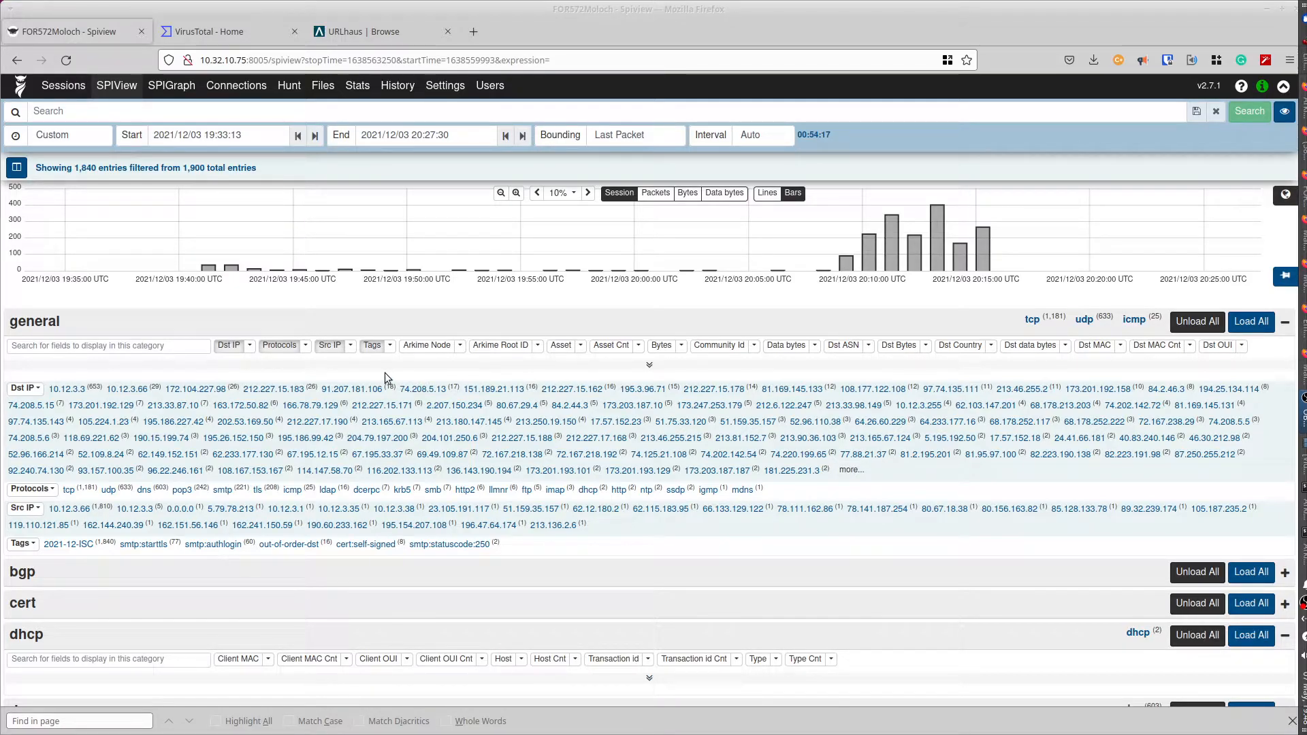
# - In SPIView, expand the email fields and load the Receiver and Sender values
pyautogui.scroll(-5, 385, 373)
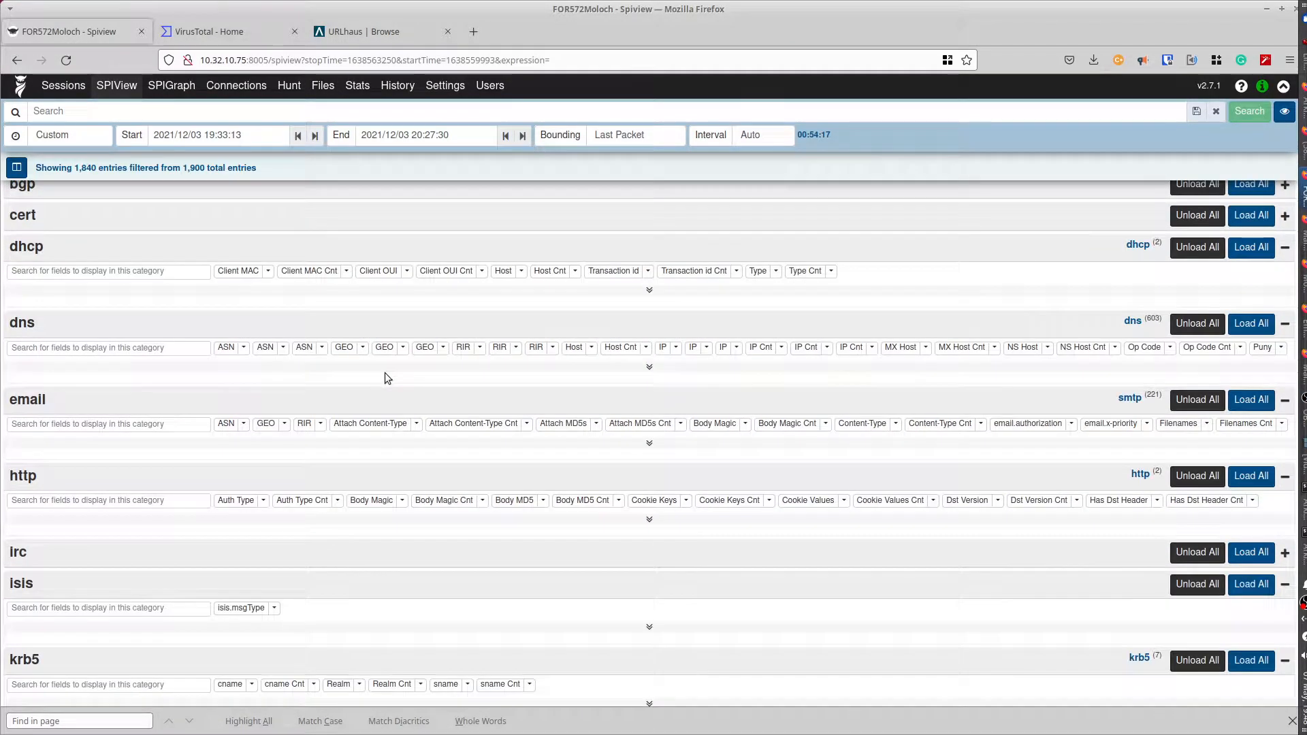
pyautogui.scroll(-1, 385, 373)
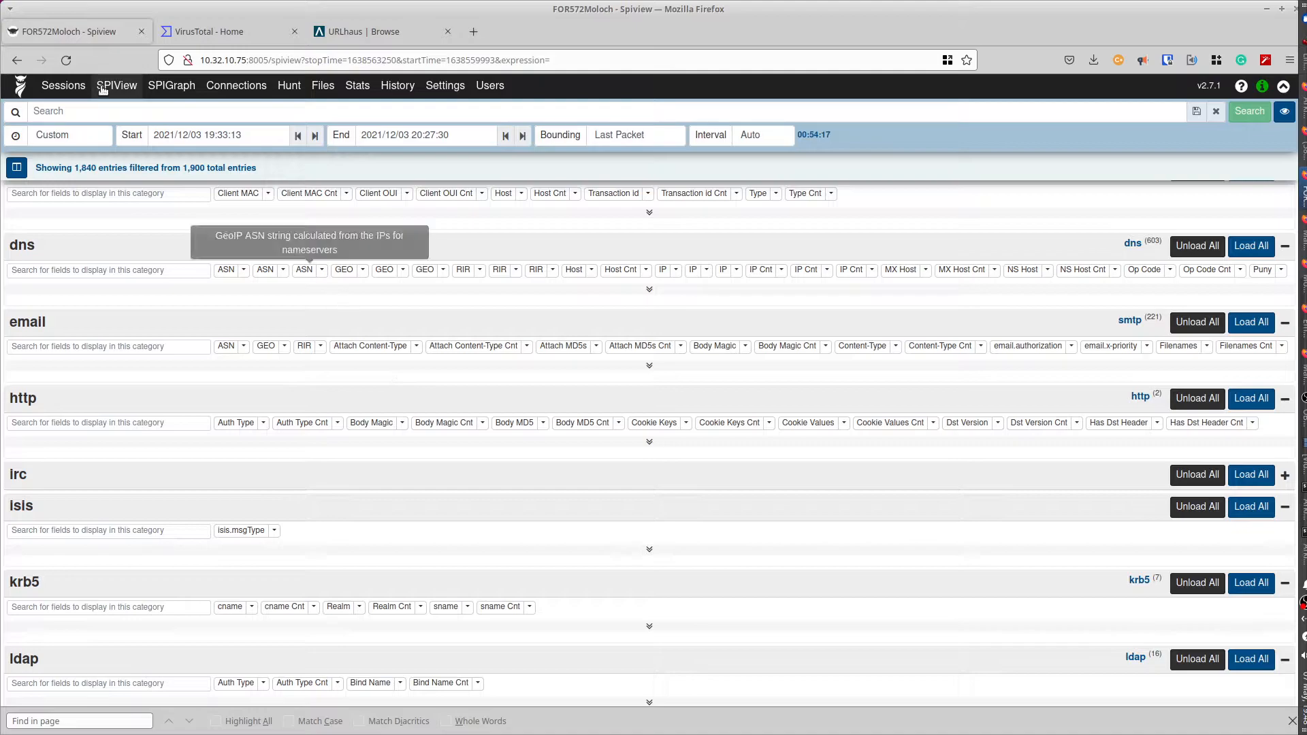
pyautogui.click(650, 367)
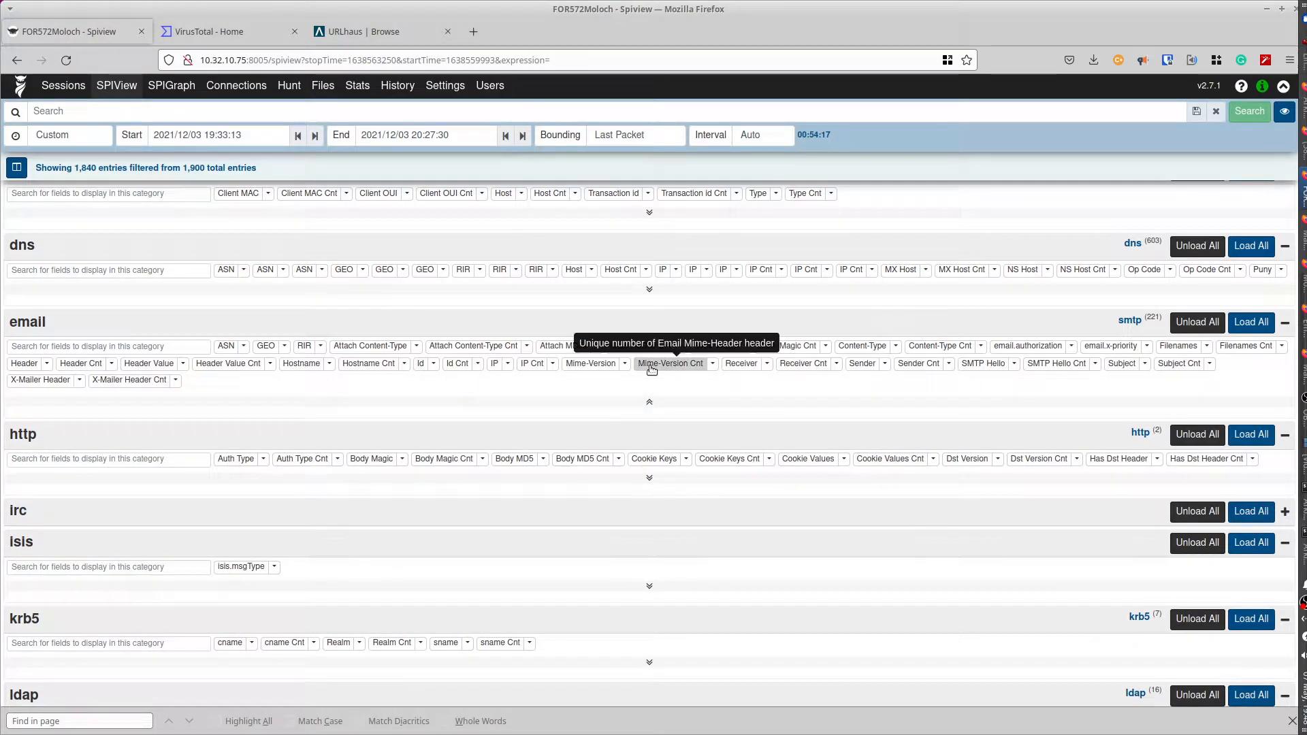
pyautogui.click(743, 366)
pyautogui.click(863, 368)
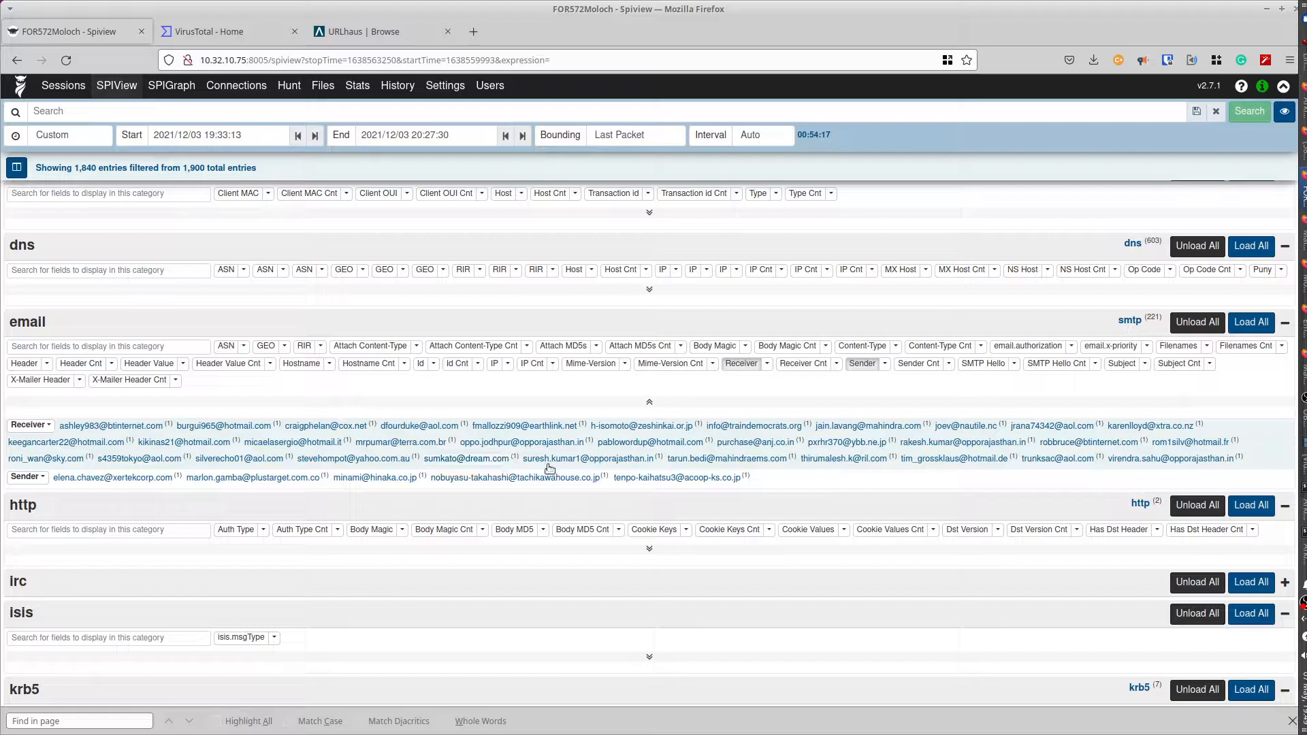
# - Add an email.dst filter for one recipient's address to the search
pyautogui.click(475, 460)
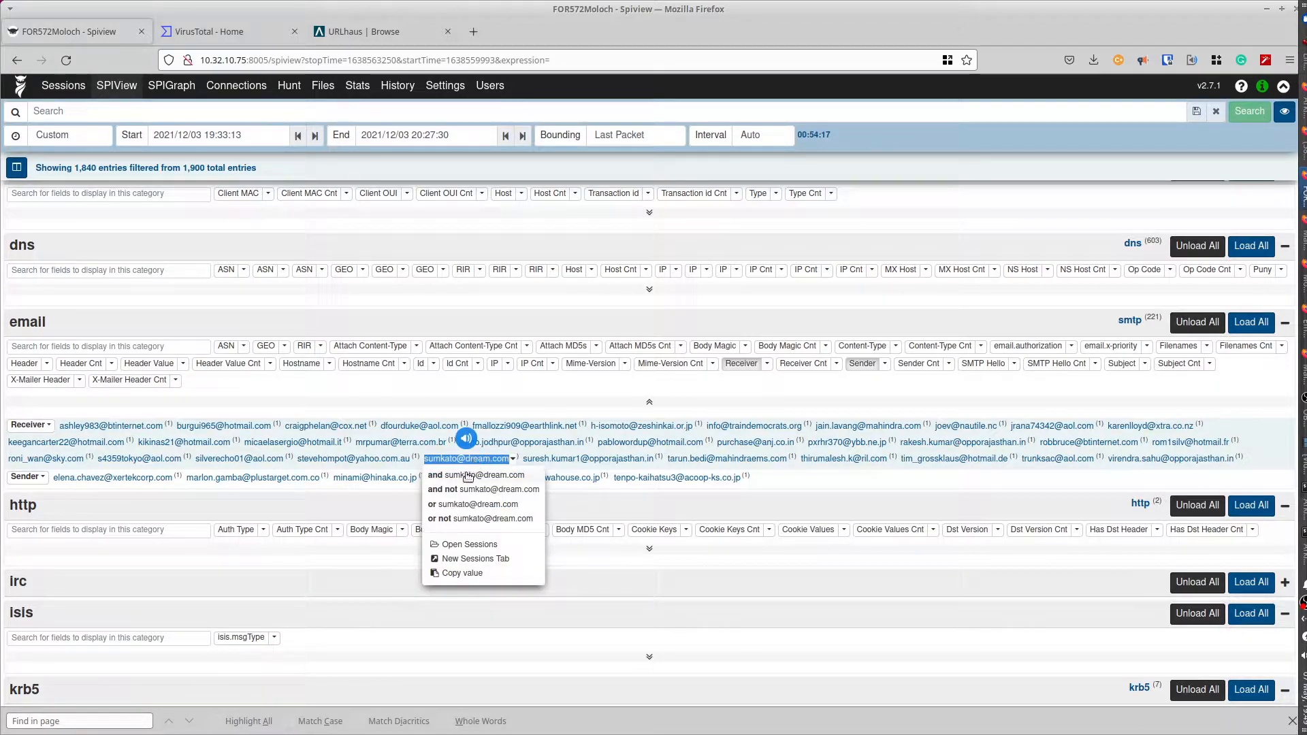
pyautogui.click(468, 476)
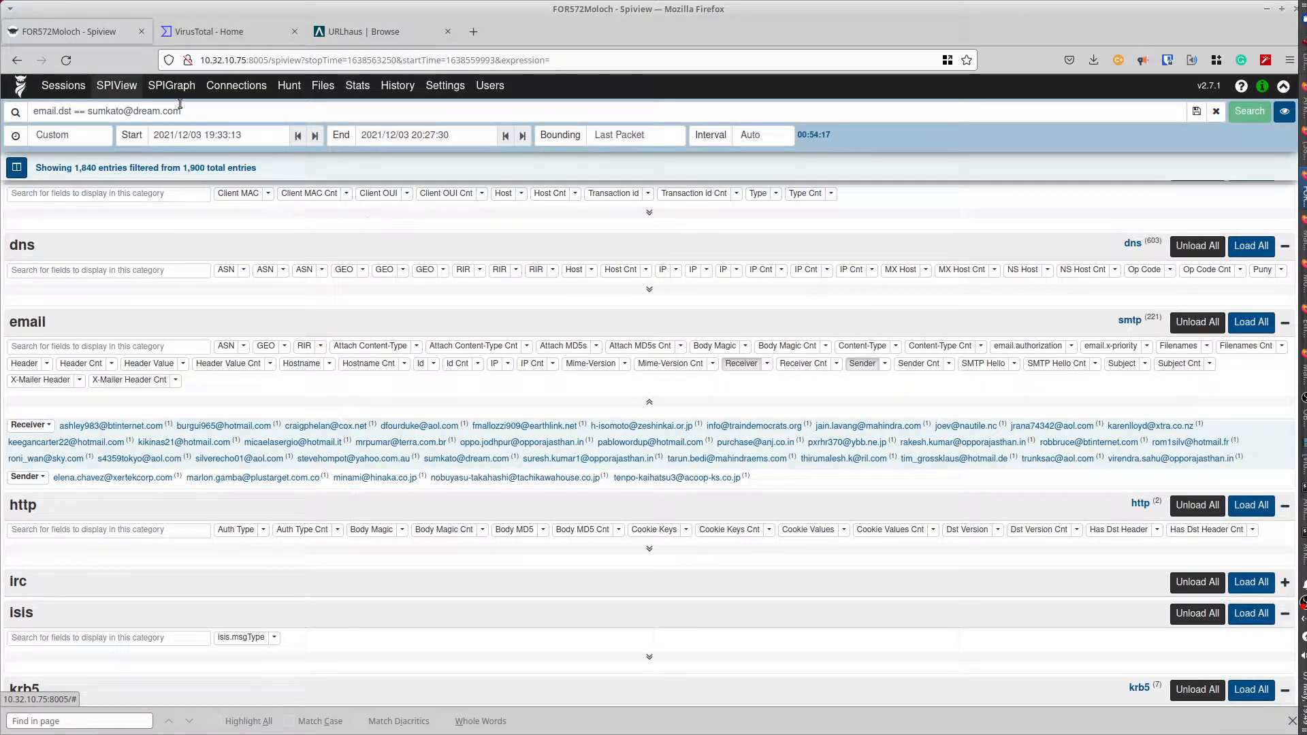
pyautogui.moveTo(192, 110); pyautogui.dragTo(21, 110)
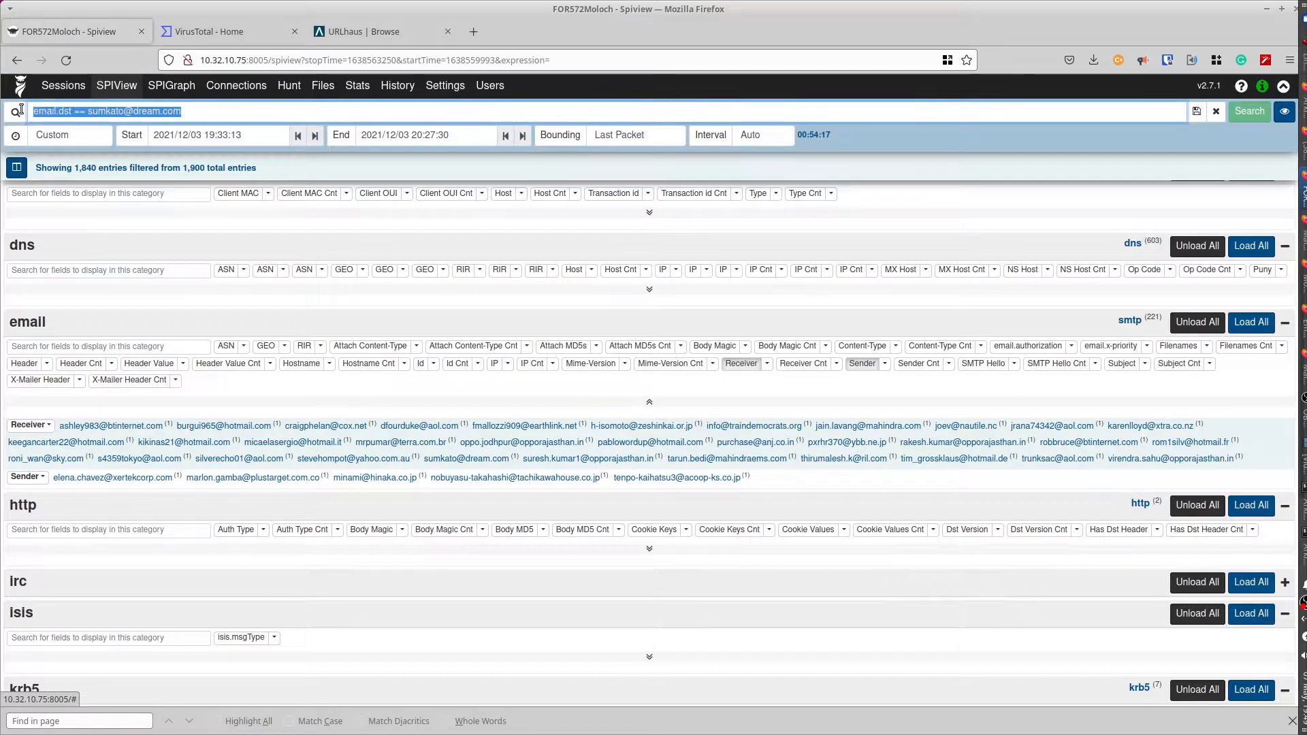
# - Expand the matching SMTP session and copy the MD5 hash of attachment PO261171204827.xlsm
pyautogui.click(58, 87)
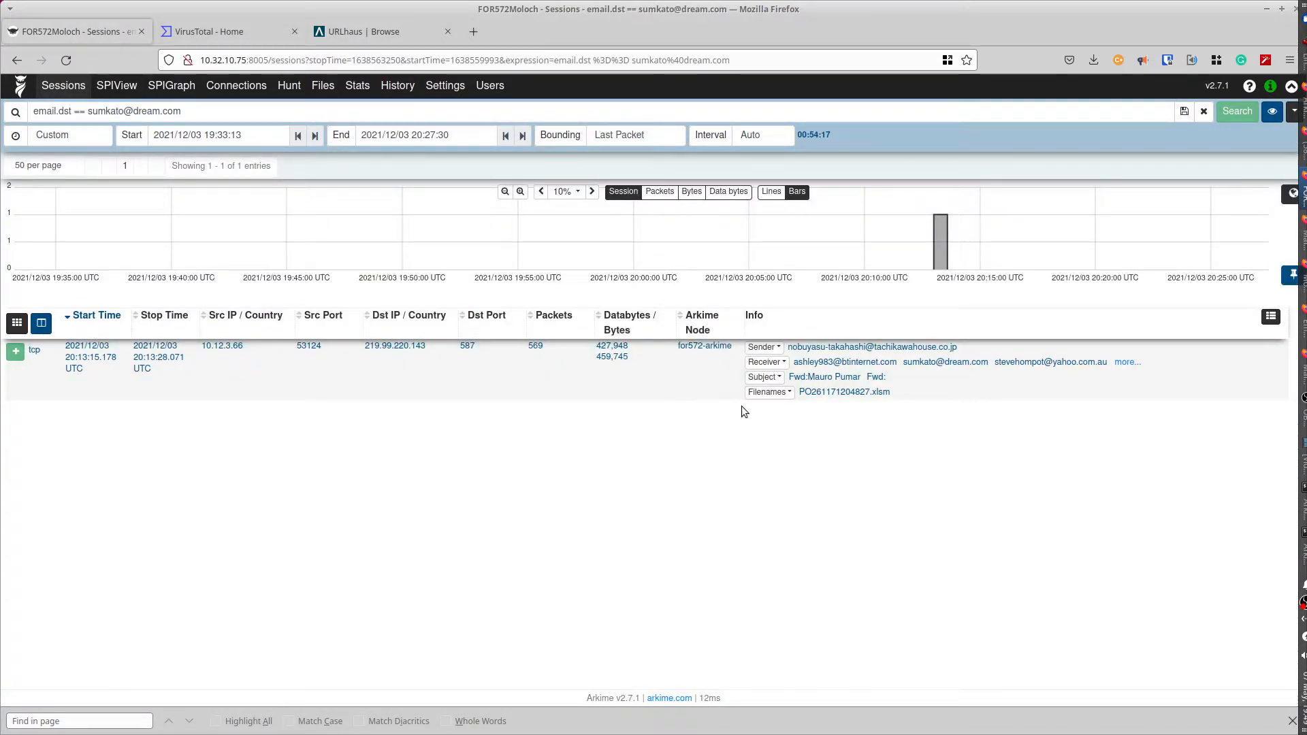
pyautogui.click(1127, 363)
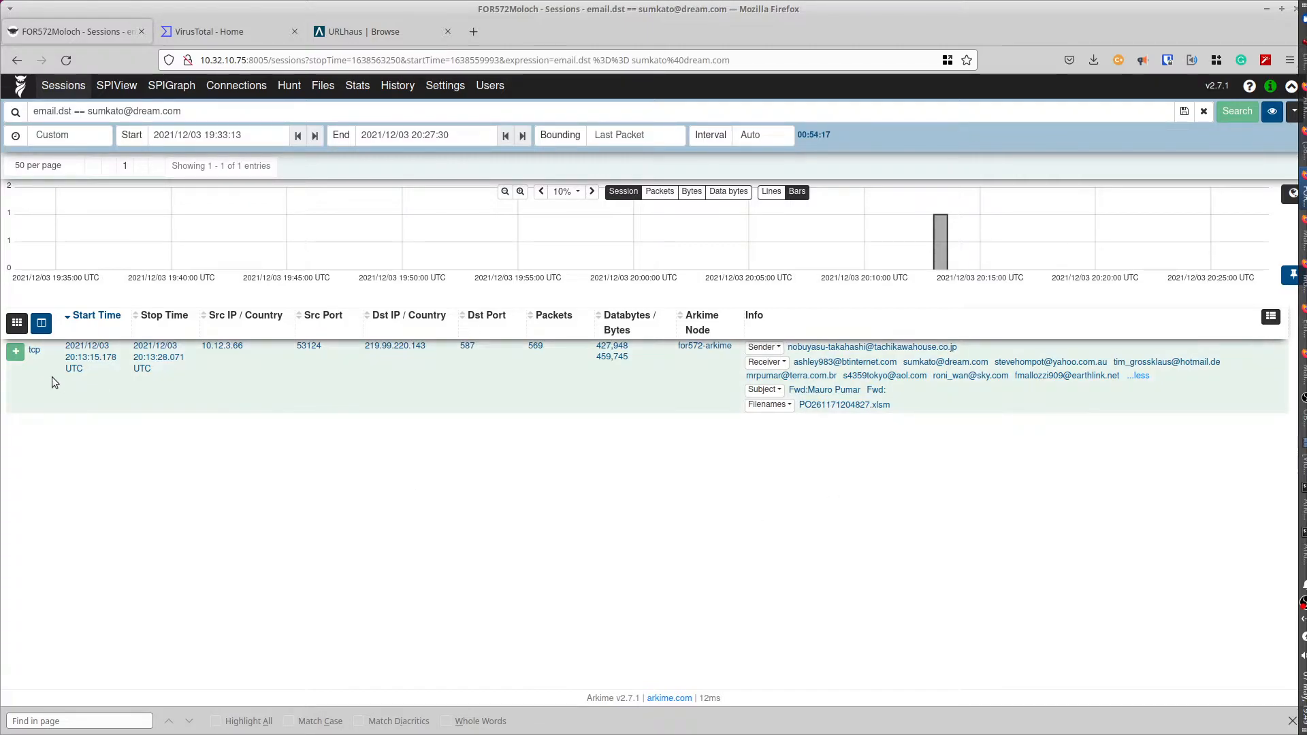
pyautogui.click(16, 352)
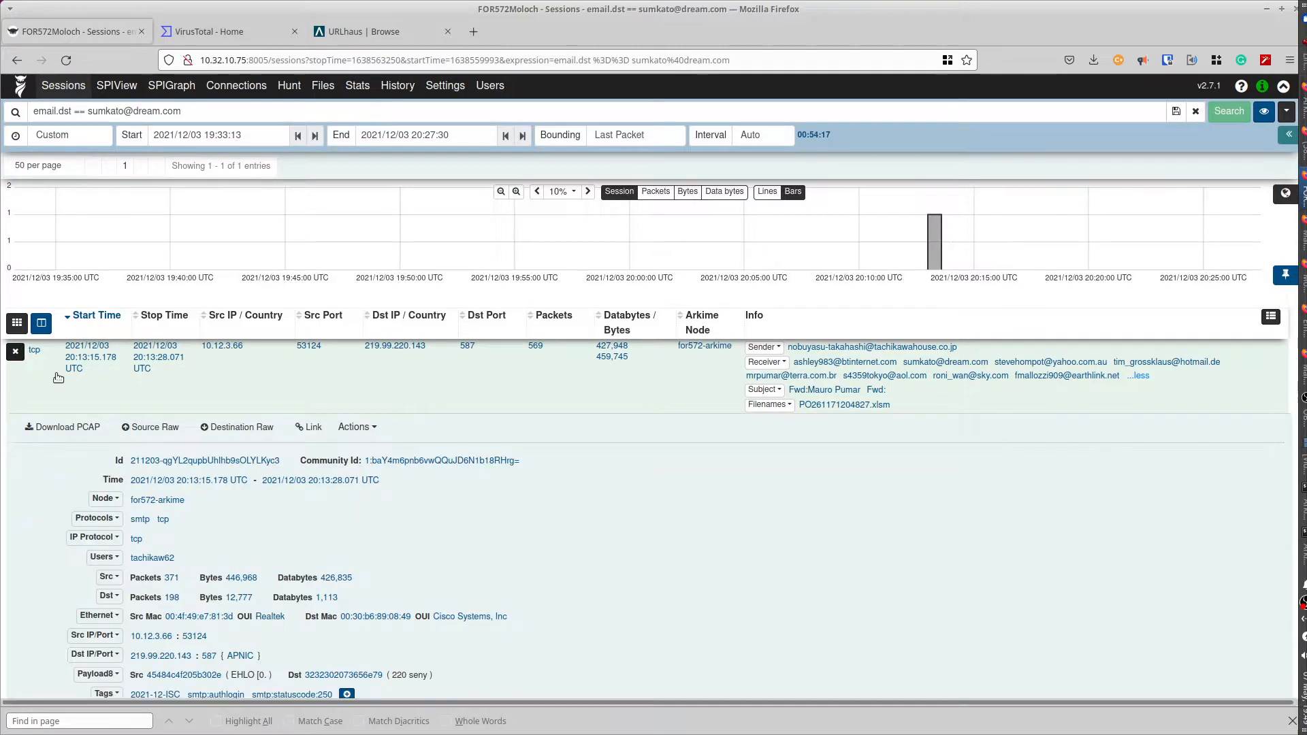
pyautogui.scroll(-5, 27, 413)
pyautogui.scroll(-2, 25, 413)
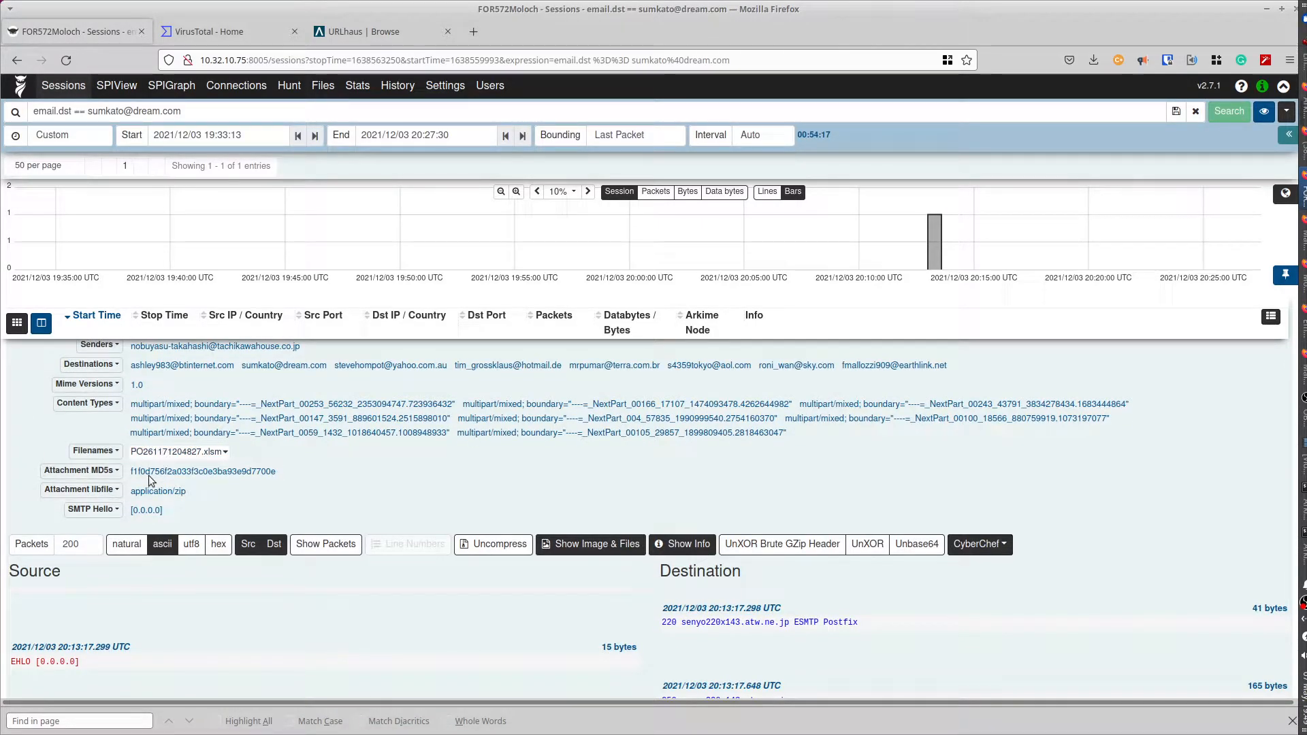
pyautogui.click(235, 473)
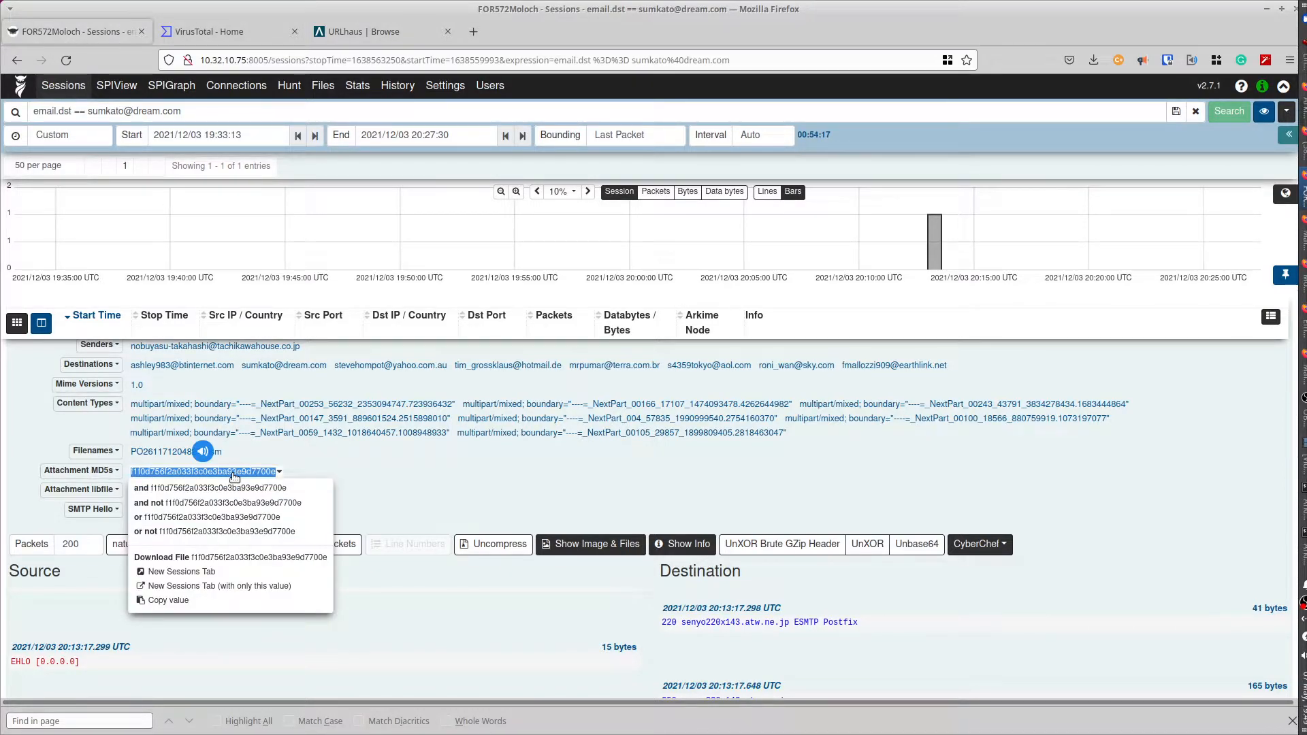
pyautogui.click(182, 602)
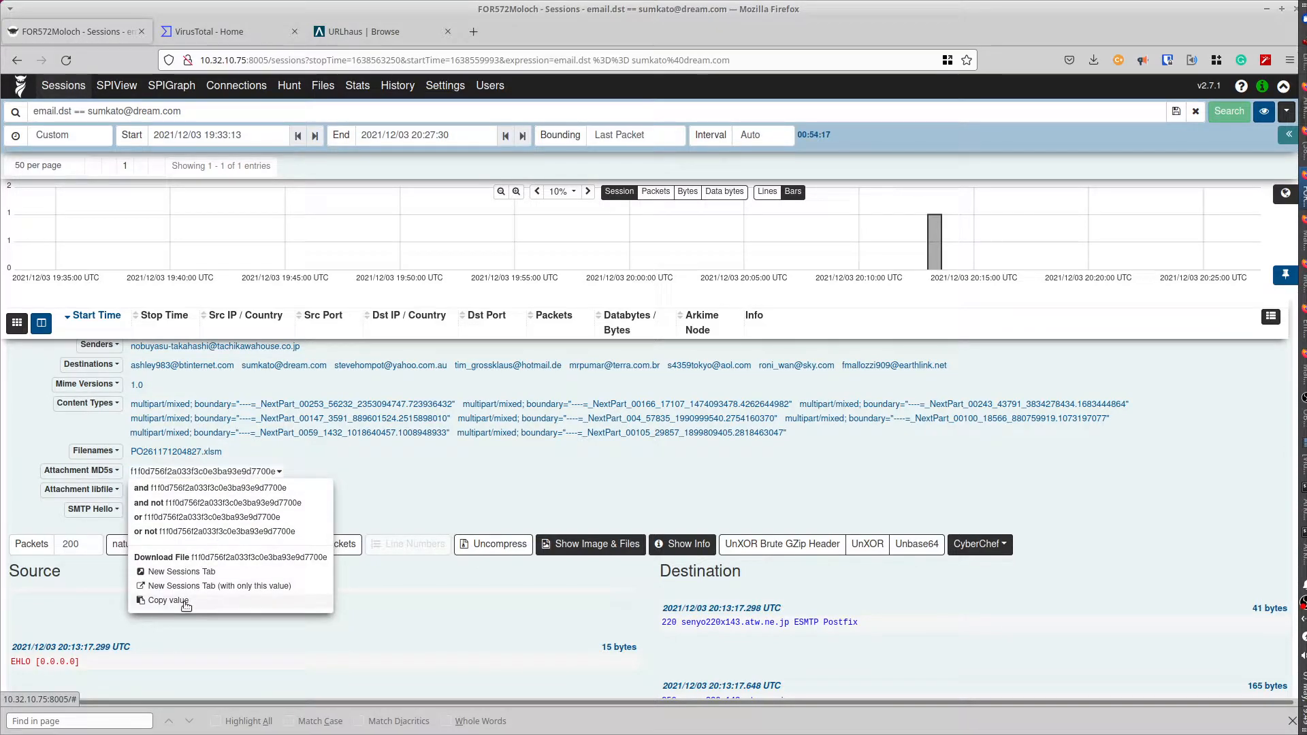
# - Search URLhaus for the pasted MD5 hash and review the emotet-tagged doc URLs from 2021-12-04
pyautogui.click(351, 34)
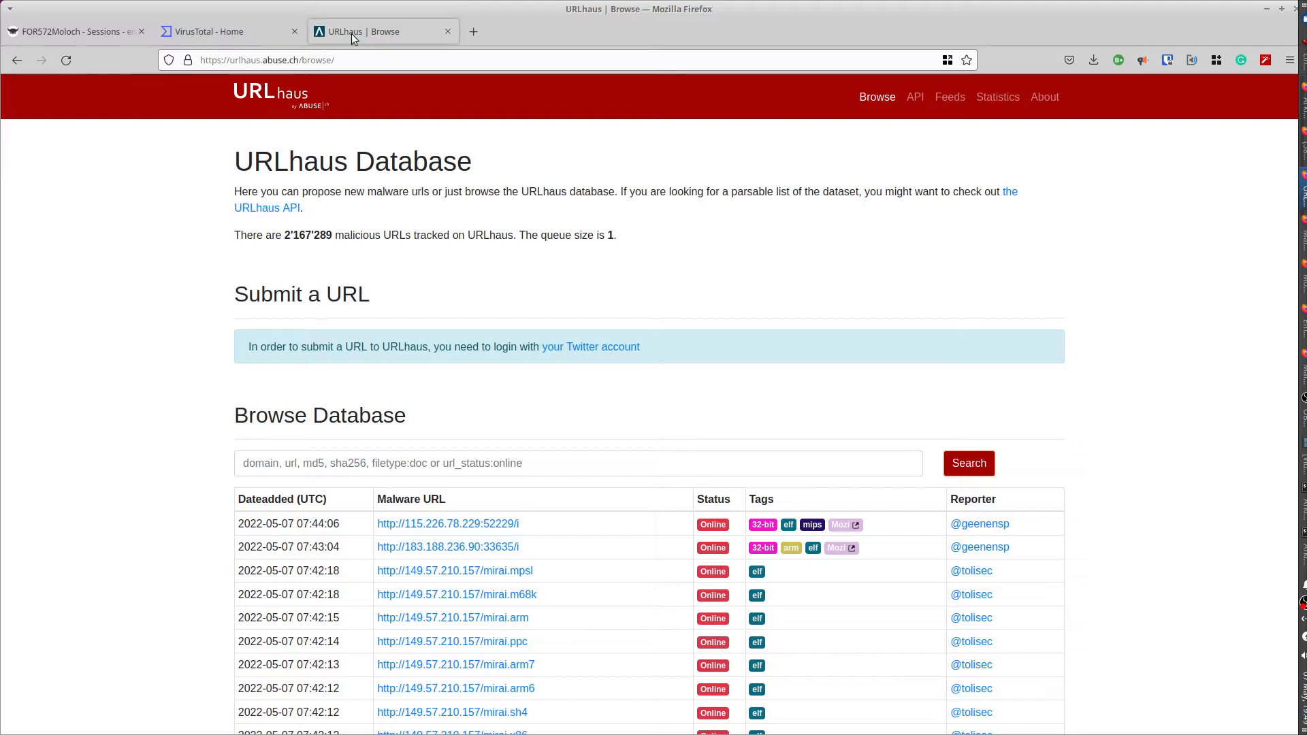
pyautogui.click(265, 462)
pyautogui.write('f1f0d756f2a033f3c0e3ba93e9d7700e')
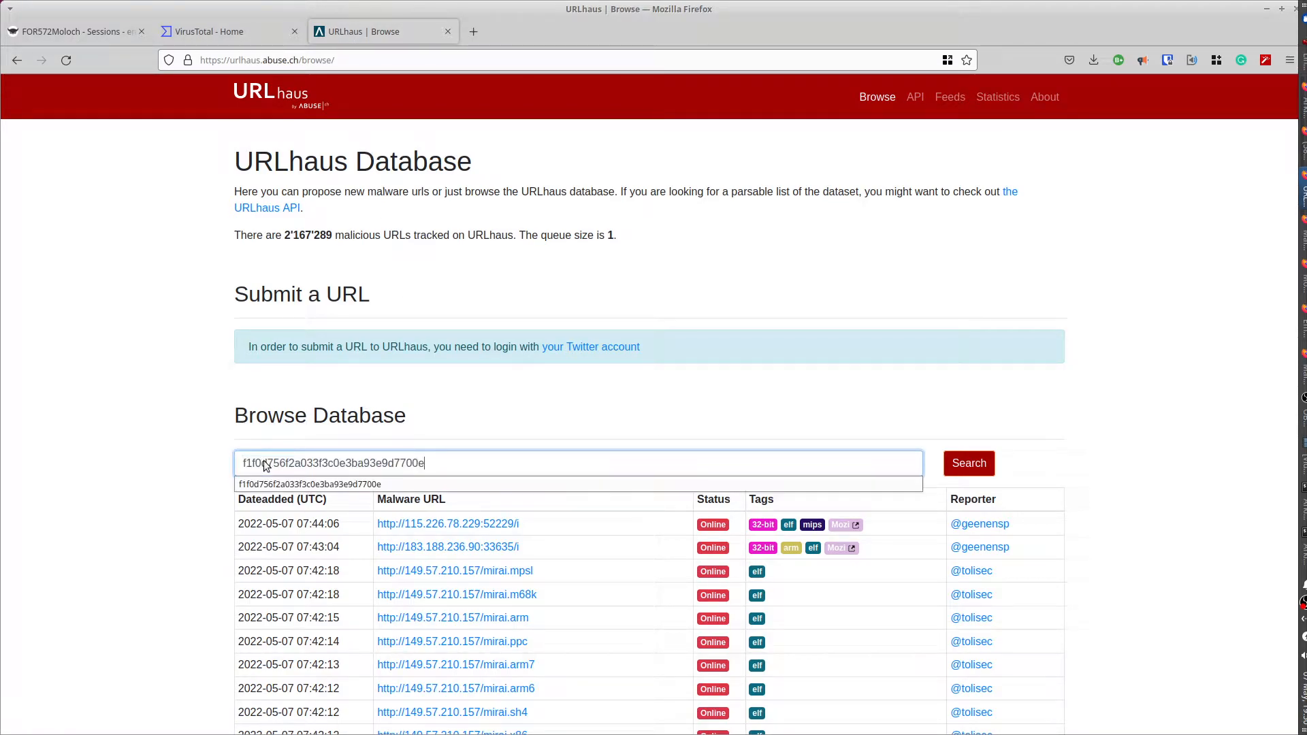
pyautogui.press('Return')
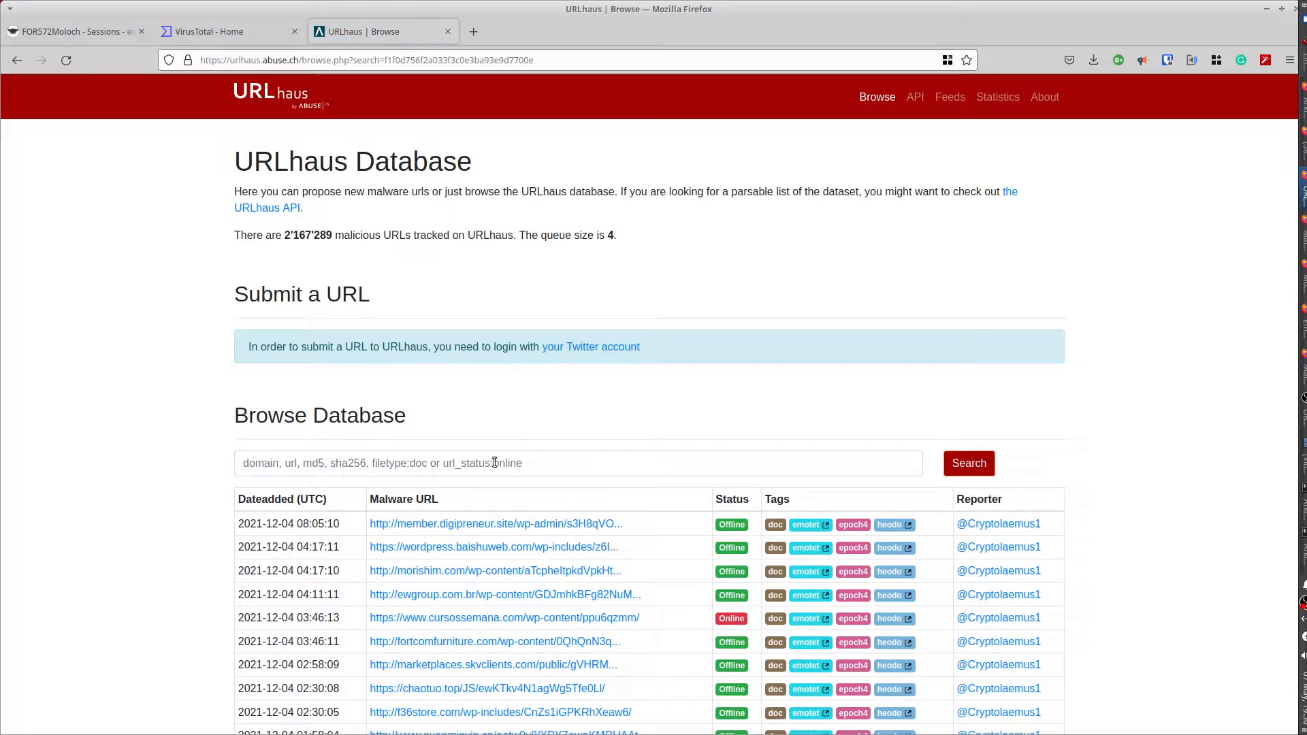
pyautogui.scroll(-2, 652, 534)
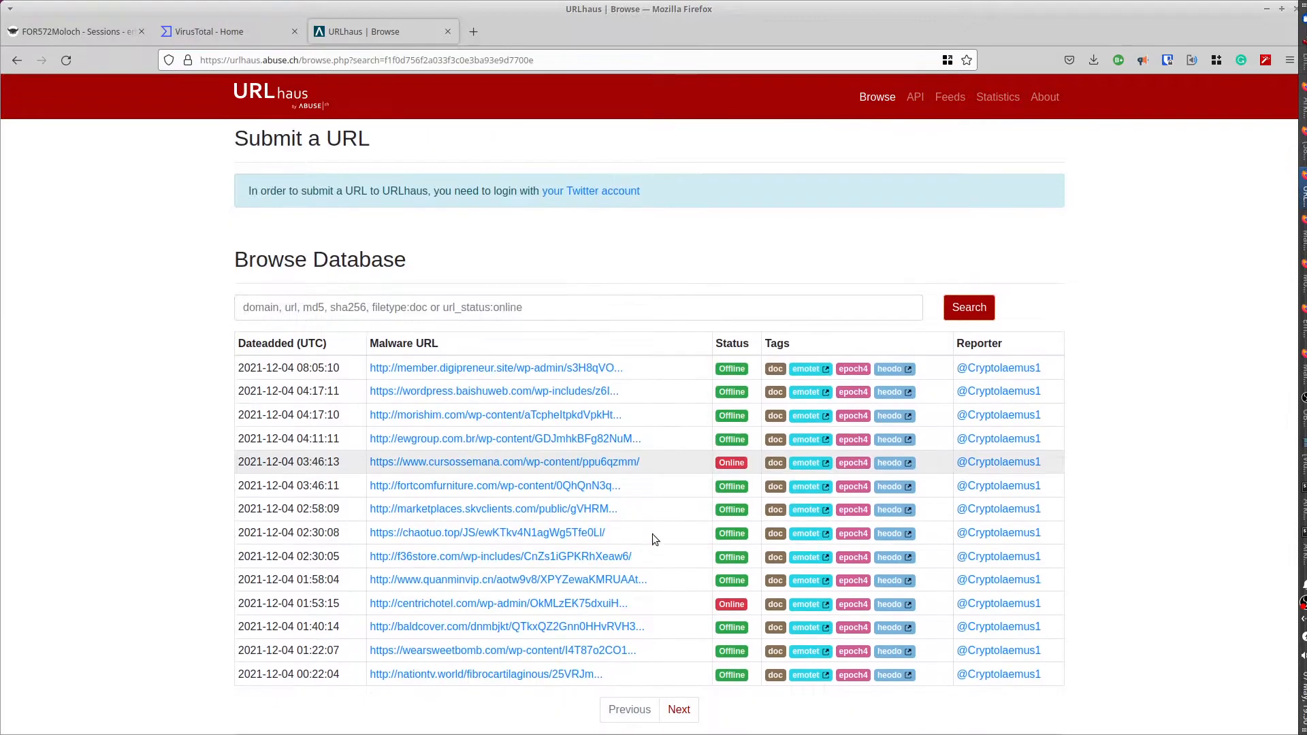
pyautogui.scroll(-1, 652, 534)
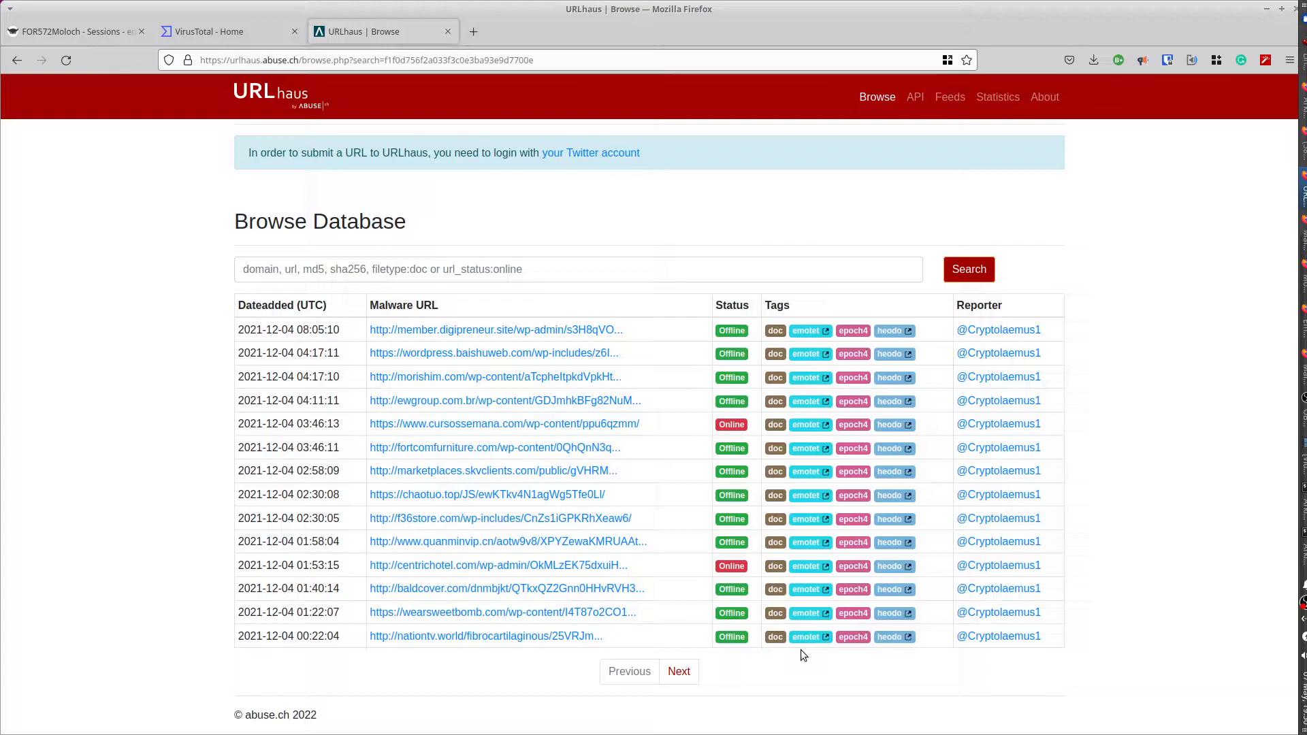
# - Look up the MD5 hash on VirusTotal (29 of 59 vendors flag it), then return to Arkime
pyautogui.click(192, 34)
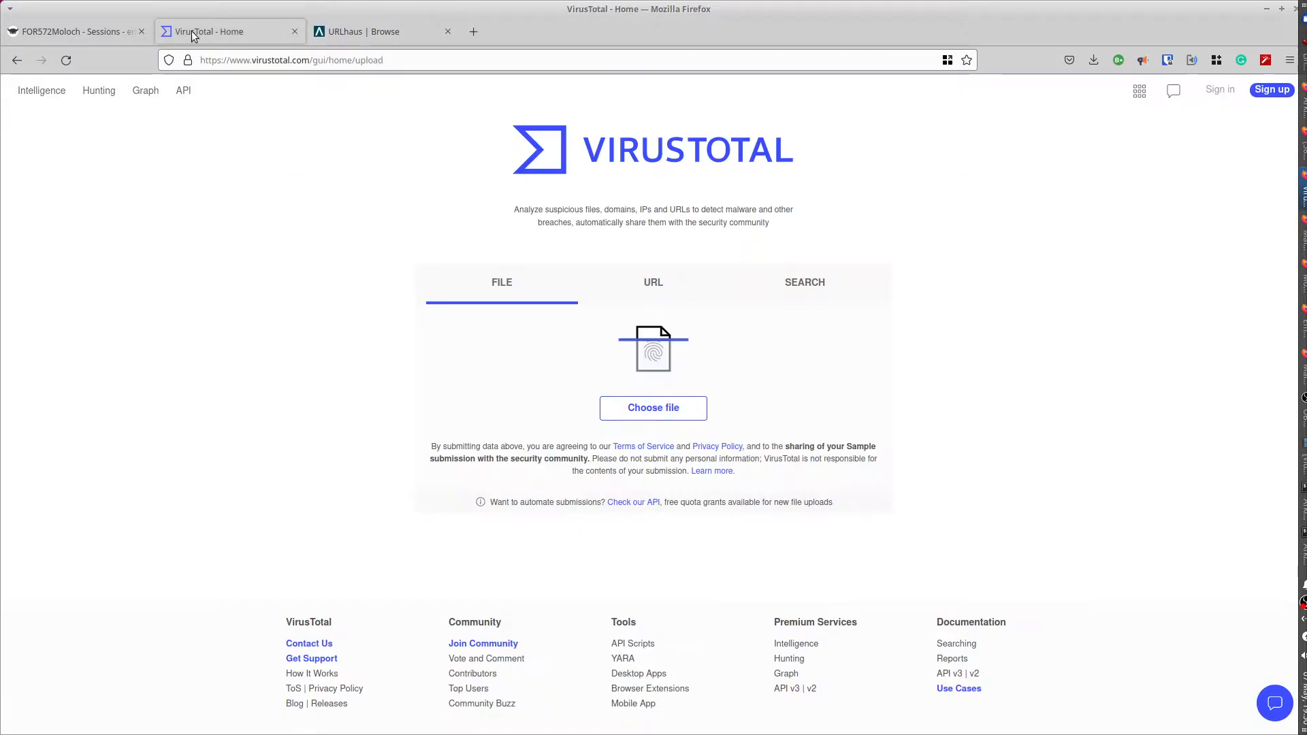
pyautogui.click(806, 286)
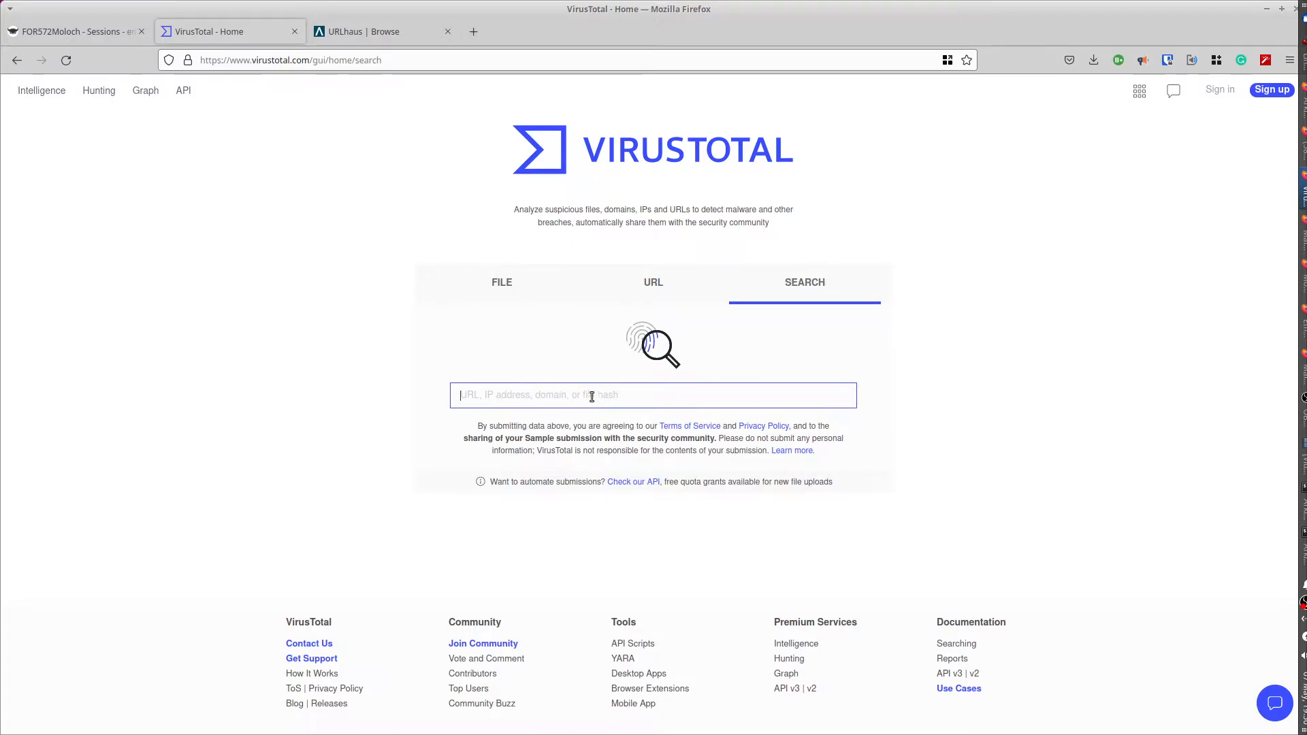
pyautogui.write('f1f0d756f2a033f3c0e3ba93e9d7700e')
pyautogui.press('Return')
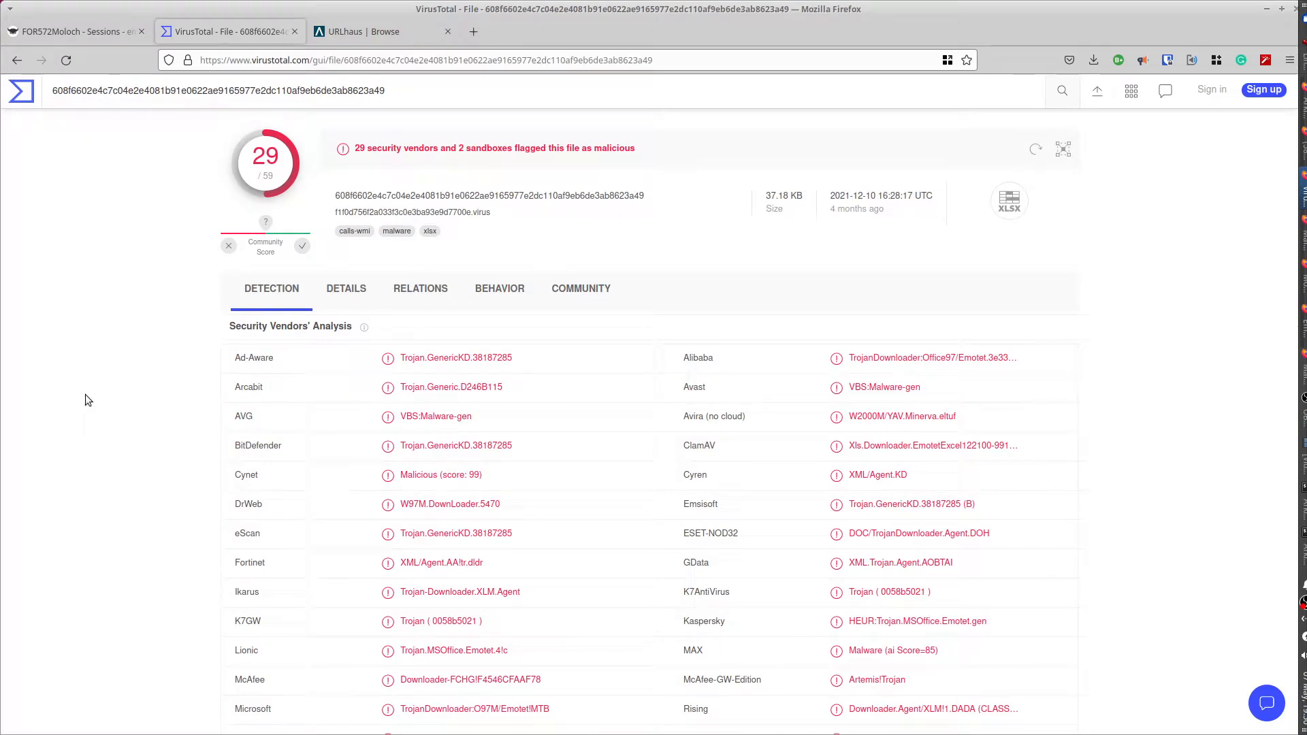
pyautogui.scroll(-3, 85, 394)
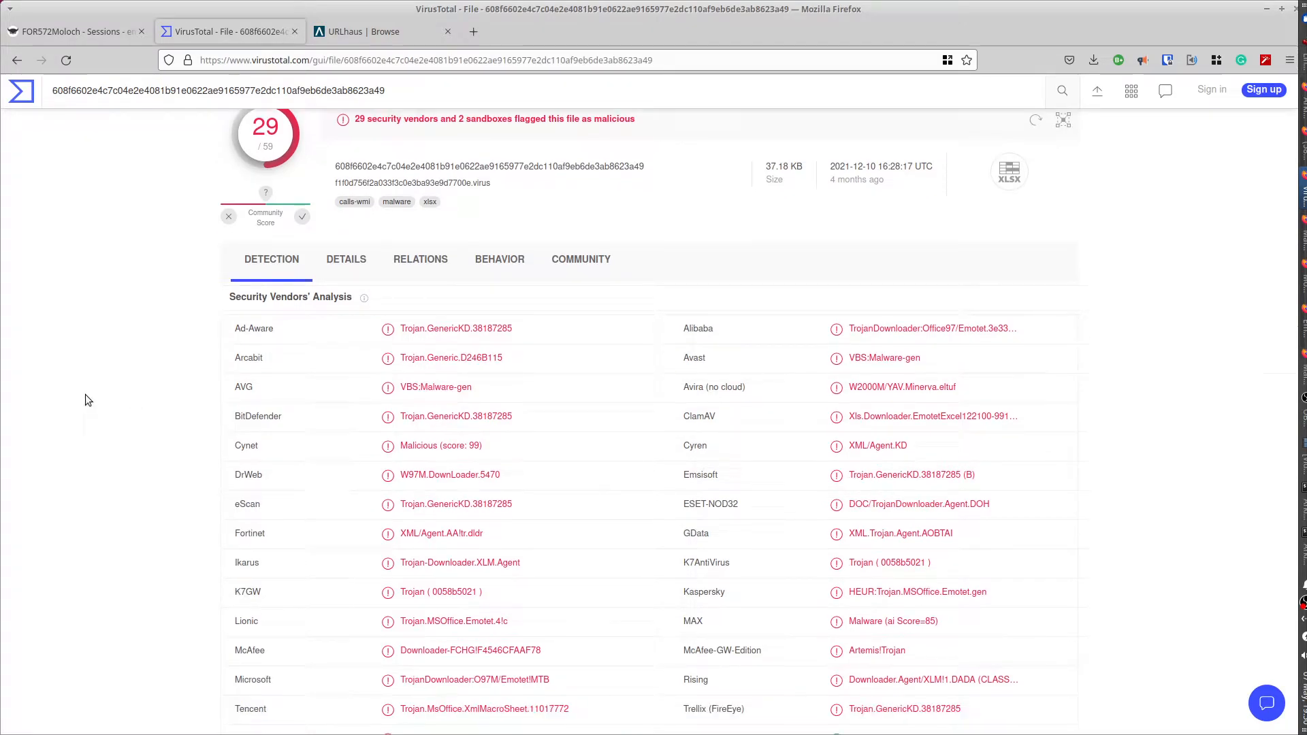
pyautogui.scroll(2, 84, 395)
pyautogui.scroll(1, 85, 395)
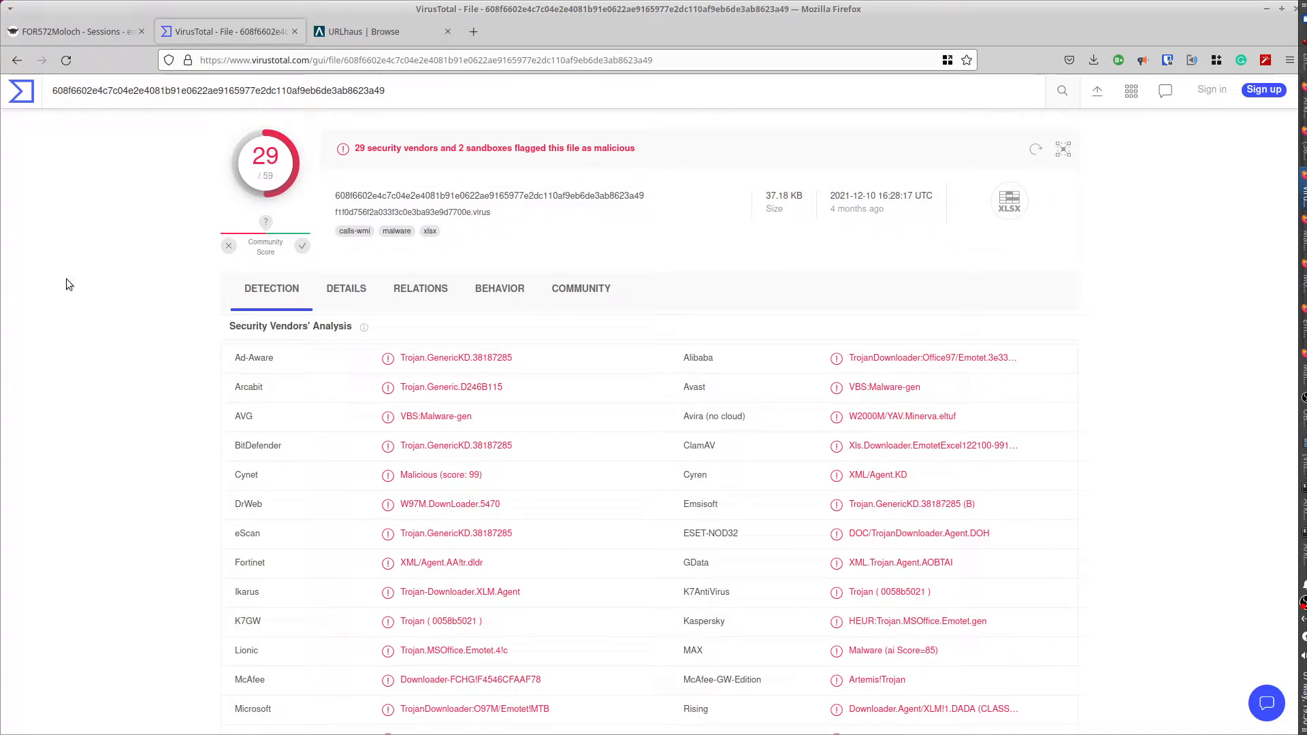
pyautogui.click(60, 28)
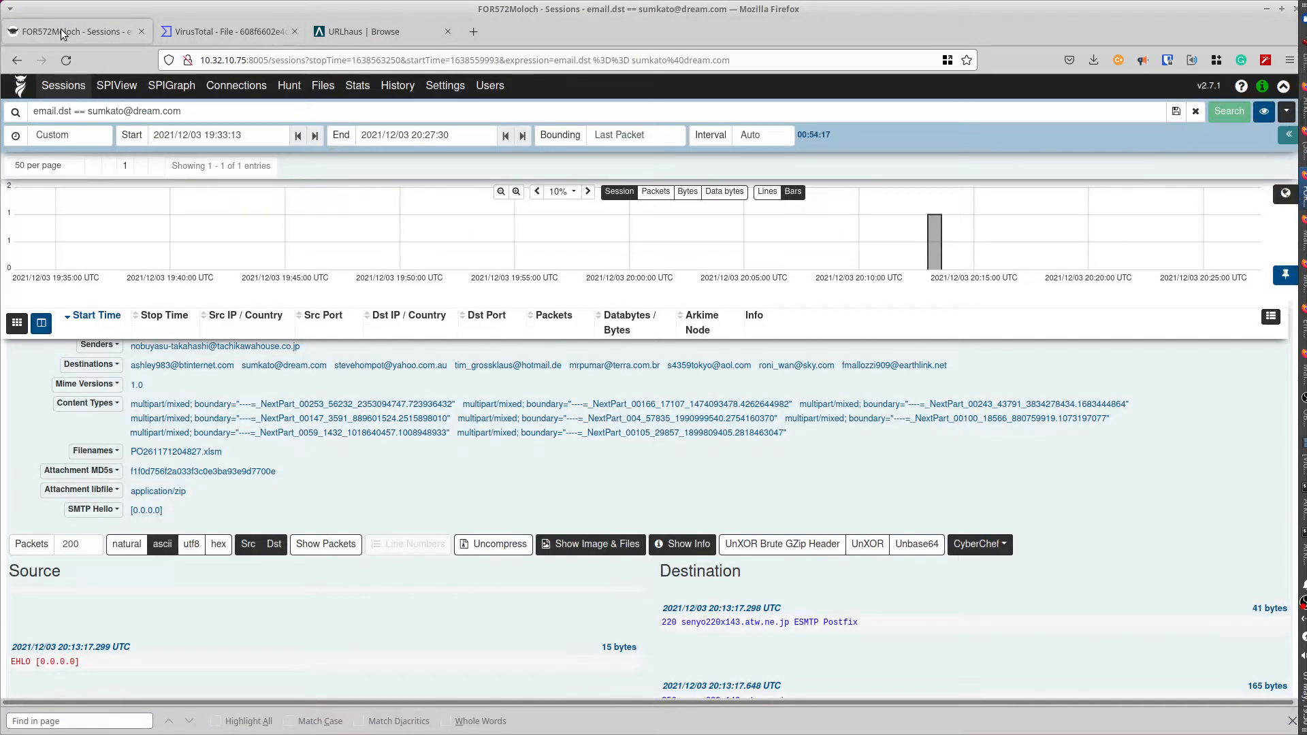
# - Collapse and reopen the email session's details
pyautogui.scroll(5, 11, 423)
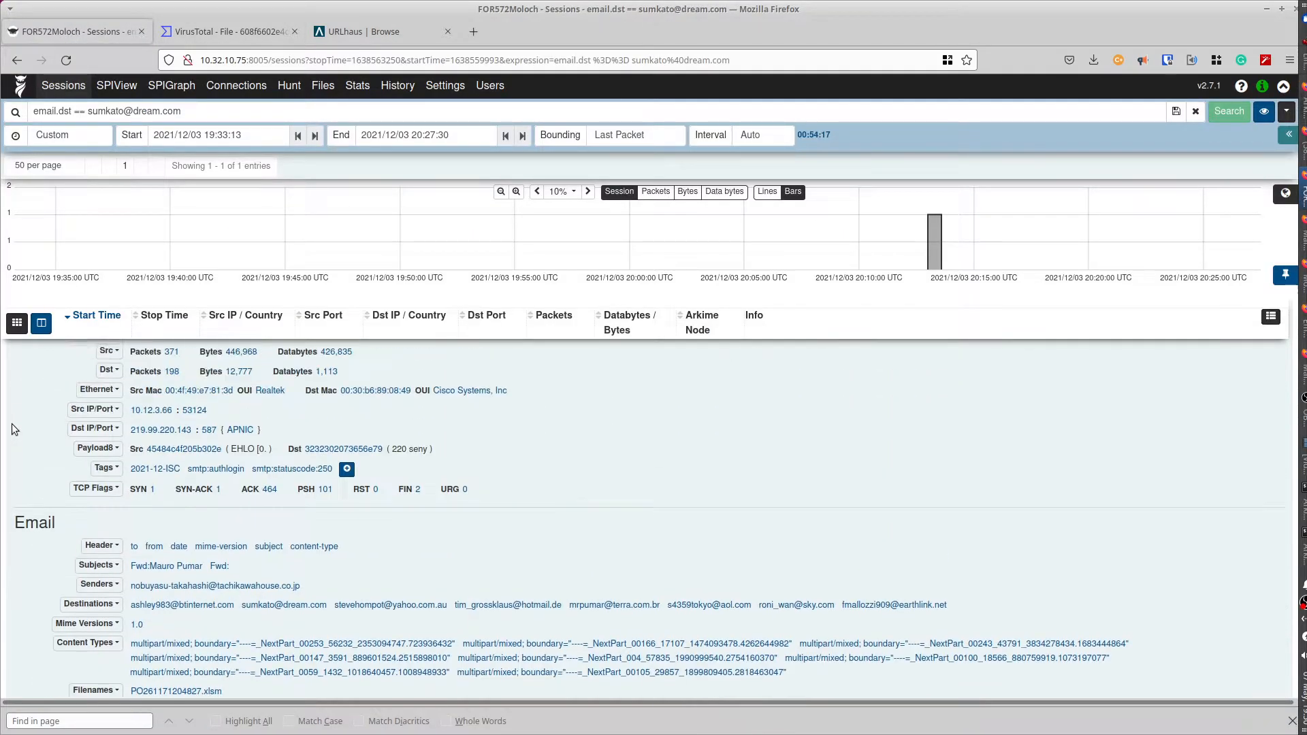
pyautogui.scroll(1, 13, 429)
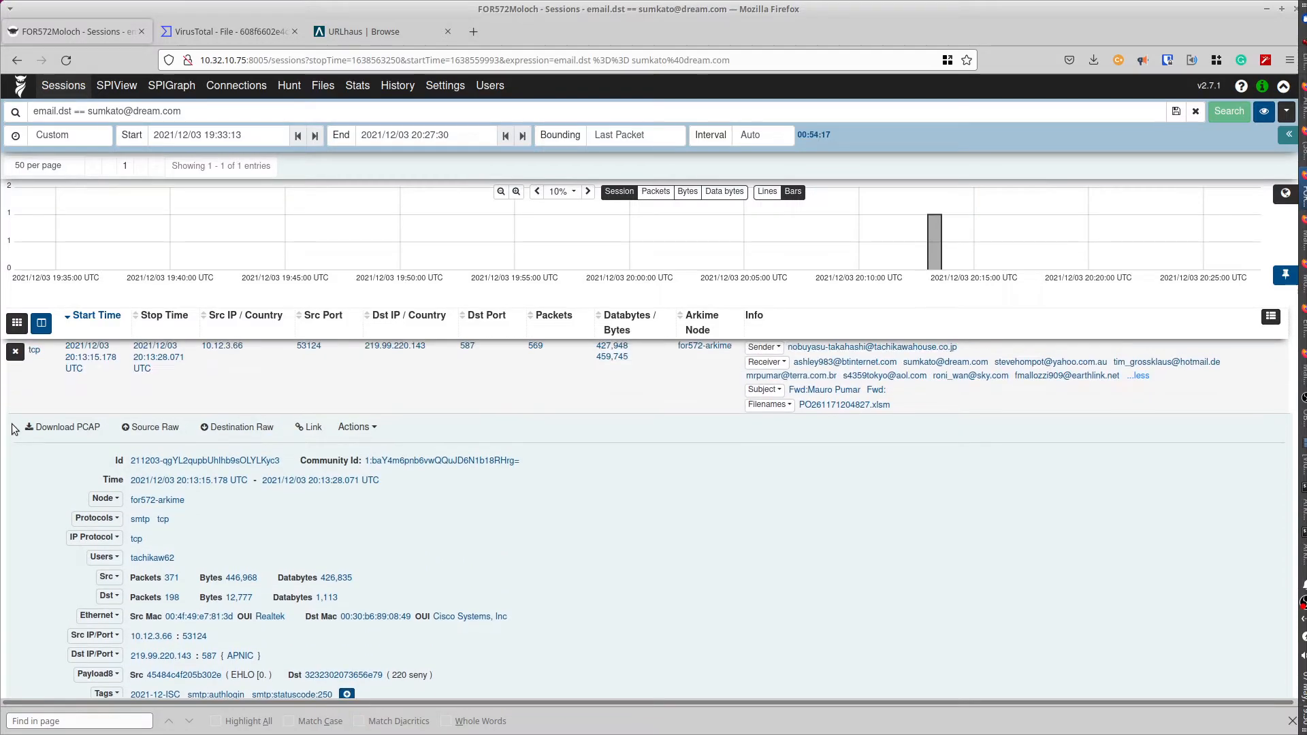
pyautogui.click(15, 352)
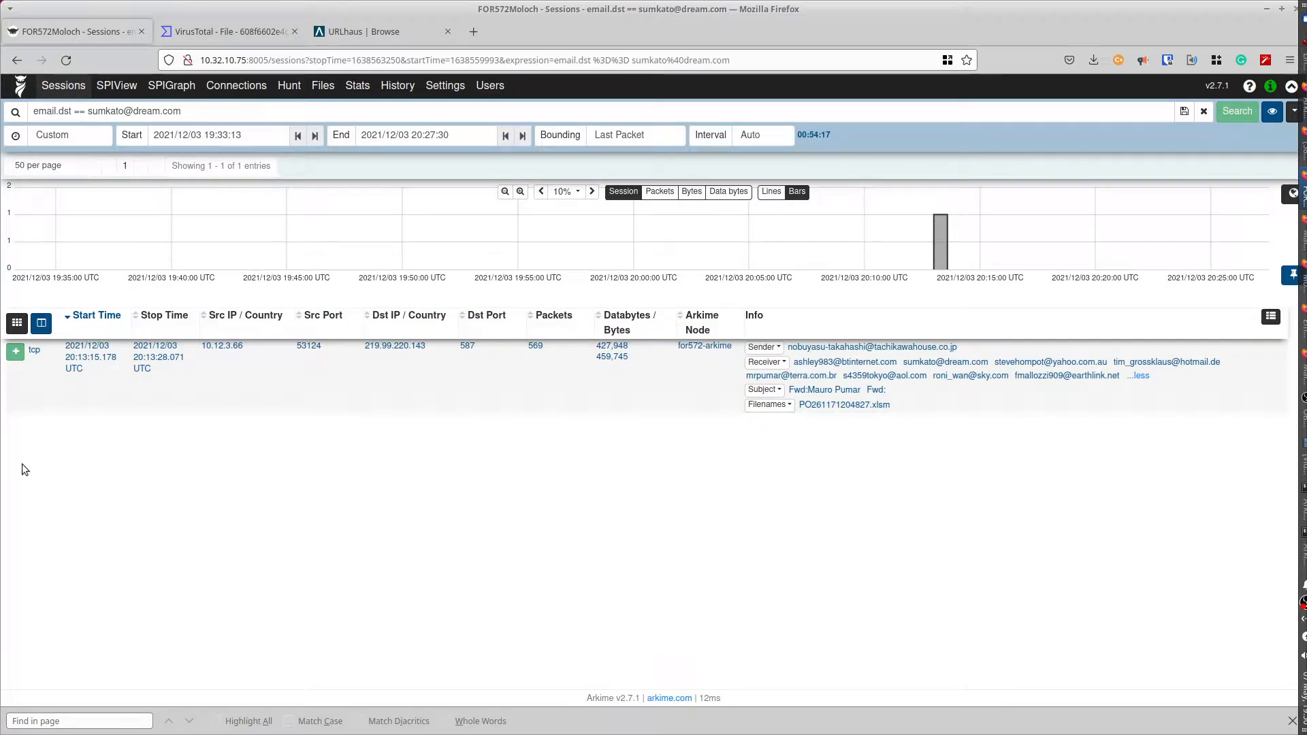
pyautogui.click(15, 352)
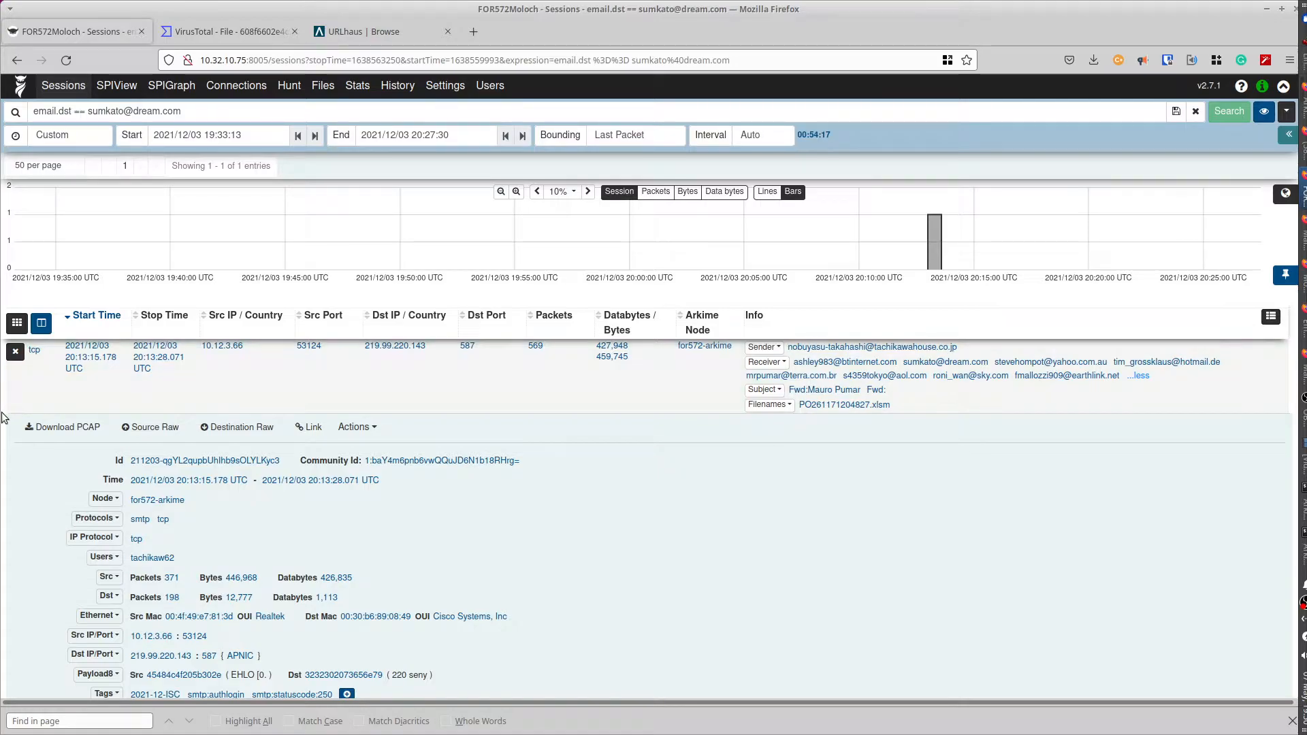
# - Change the search to protocols == smtp alone, dropping the email.dst clause, to list 221 sessions
pyautogui.click(148, 522)
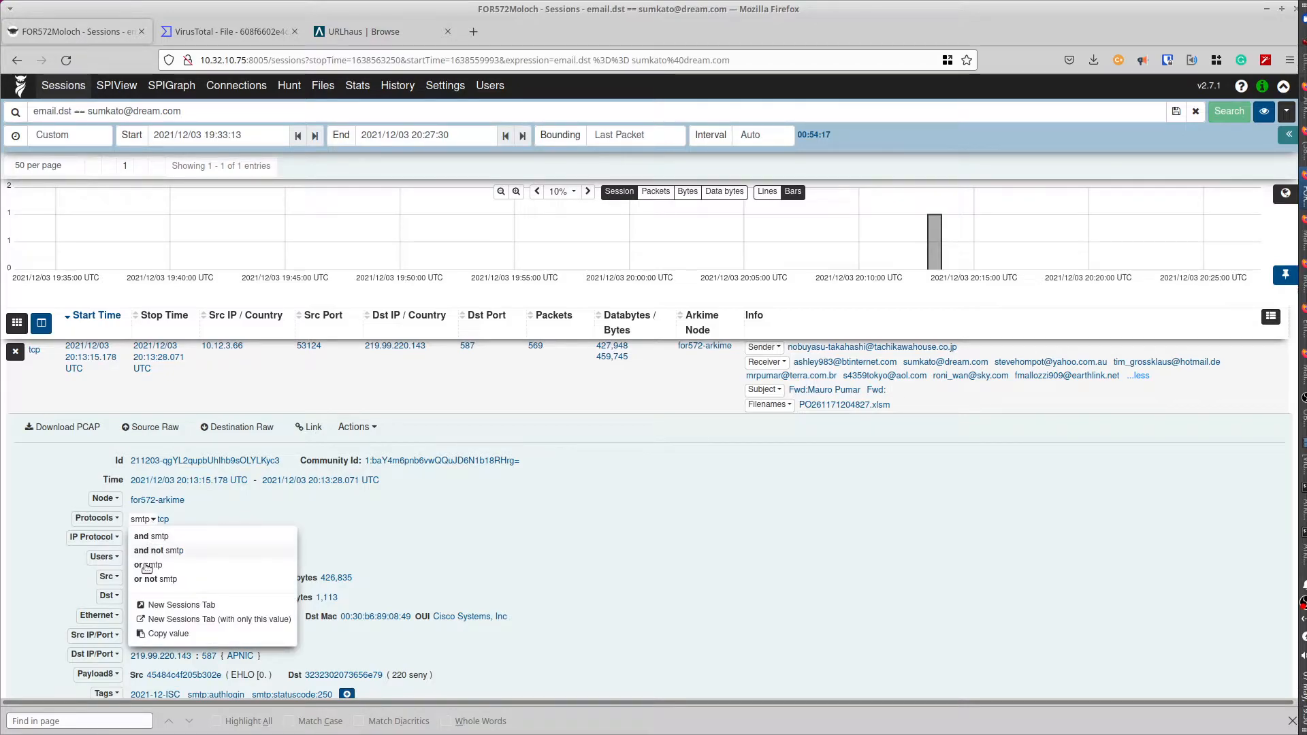
pyautogui.click(148, 537)
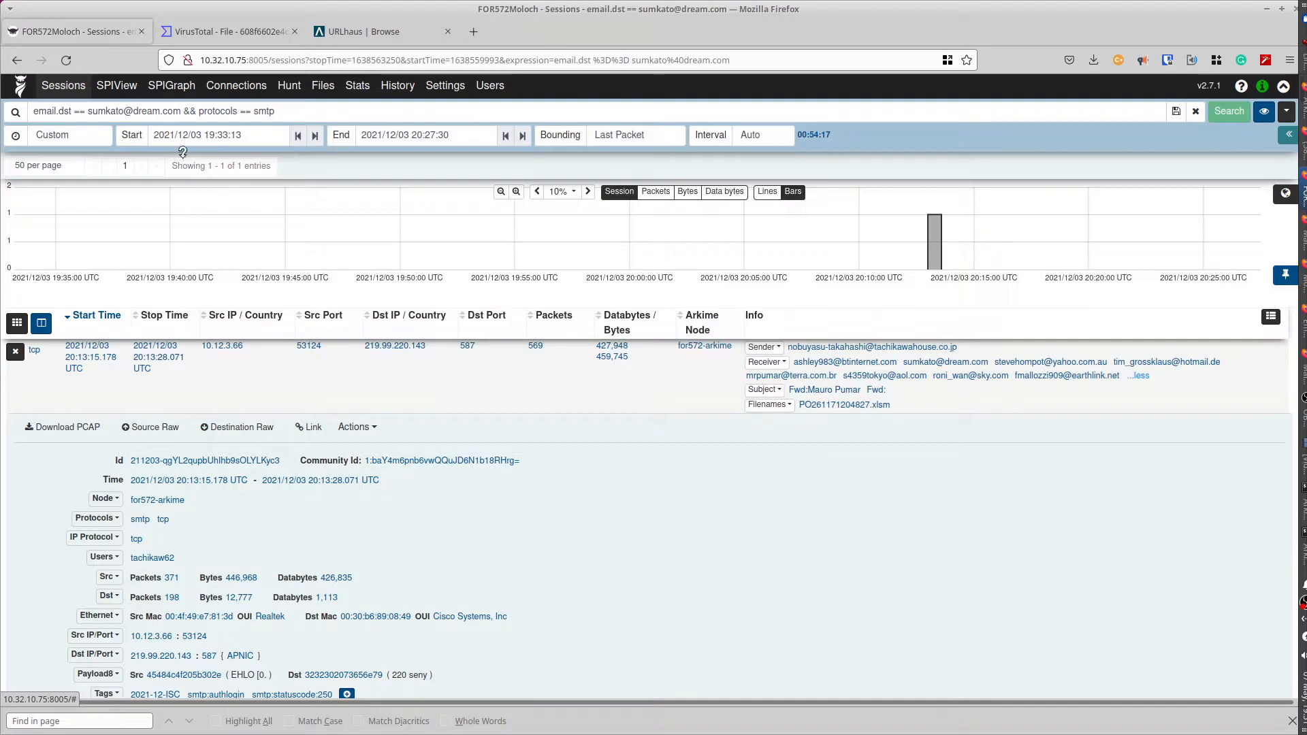
pyautogui.moveTo(200, 111); pyautogui.dragTo(20, 99)
pyautogui.press('BackSpace')
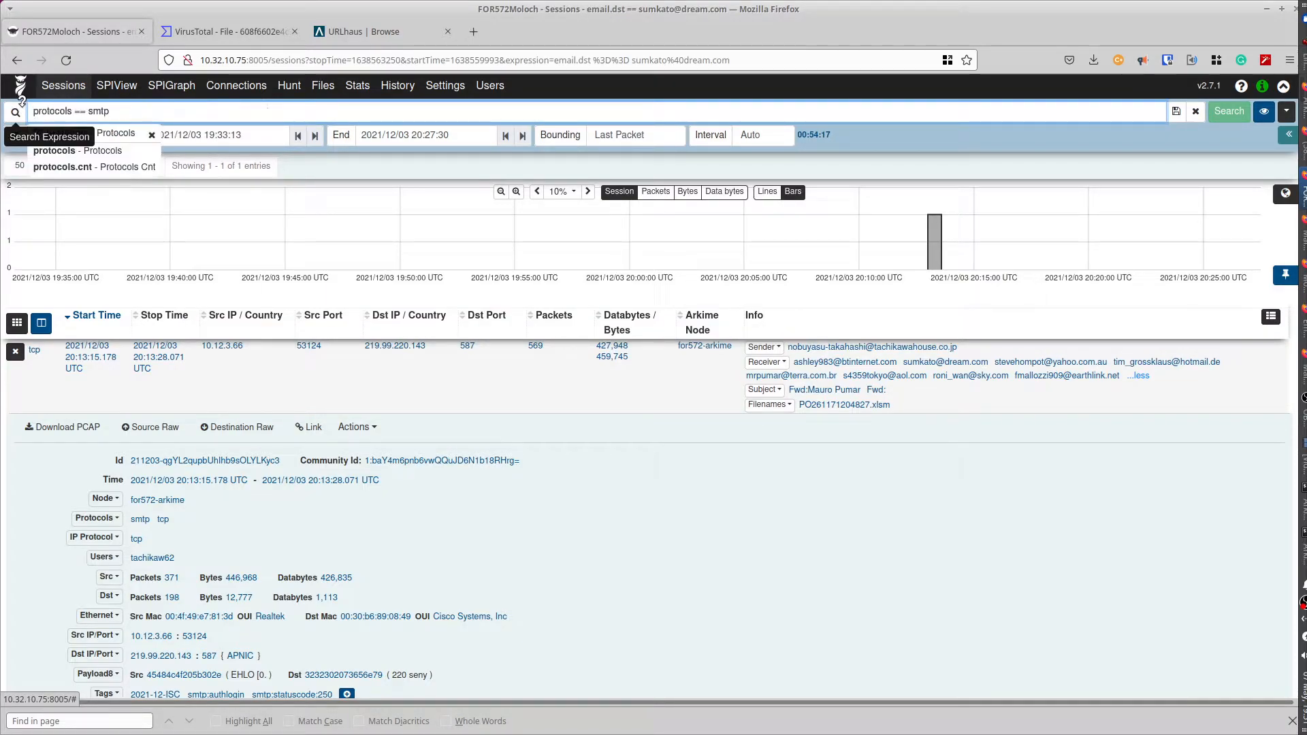
pyautogui.press('Return')
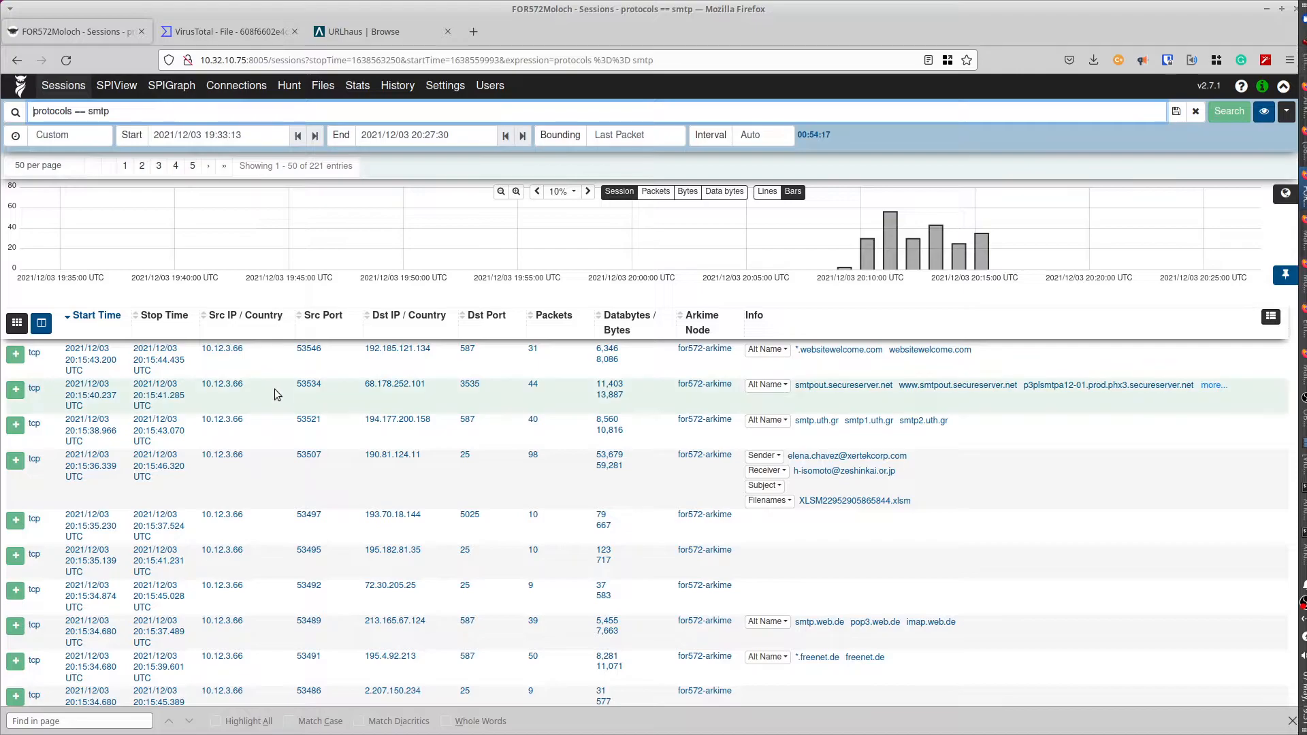
# - Show 500 sessions per page instead of 50
pyautogui.moveTo(309, 168)
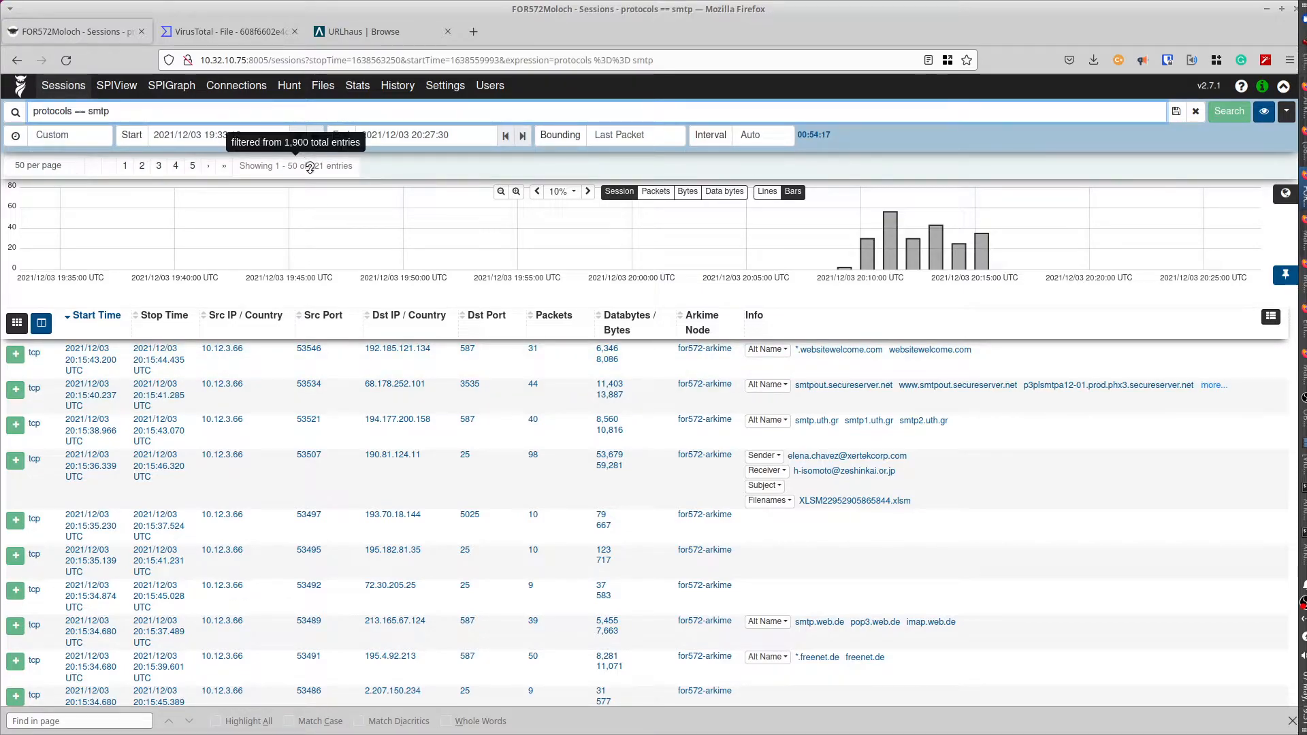
pyautogui.click(32, 169)
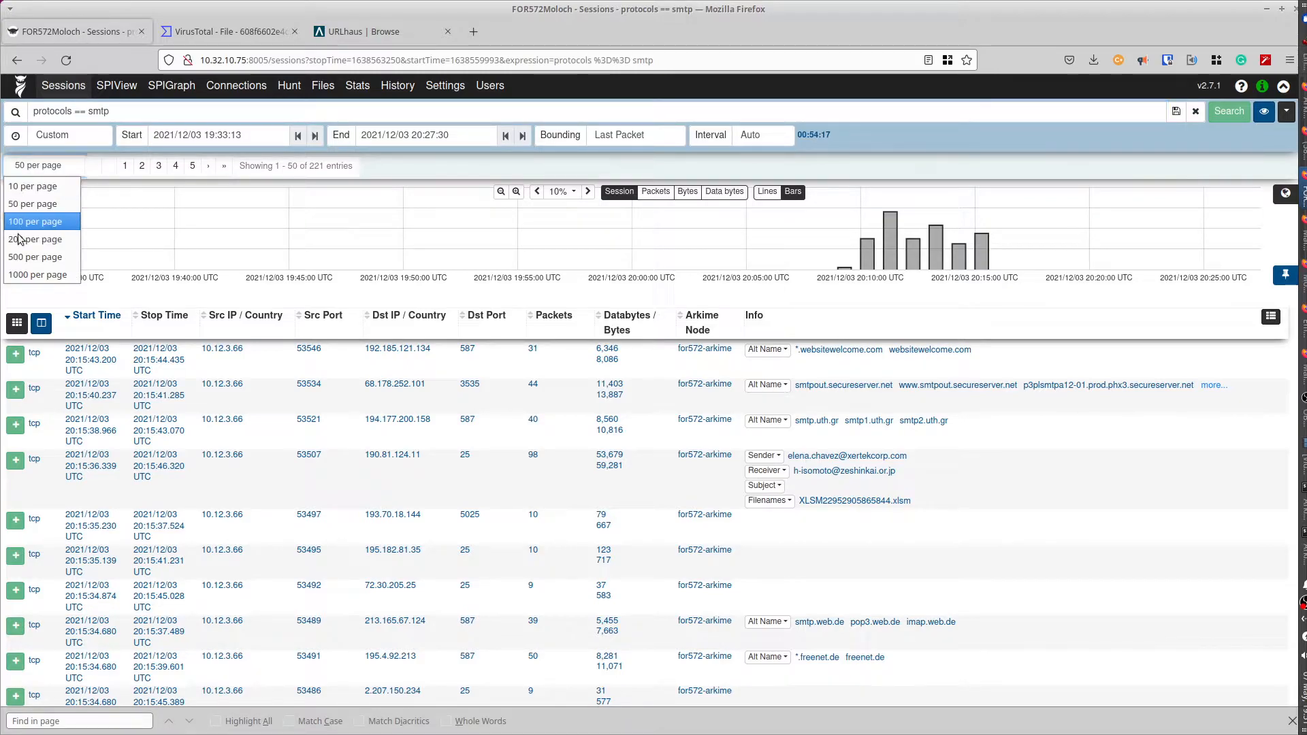
pyautogui.click(20, 258)
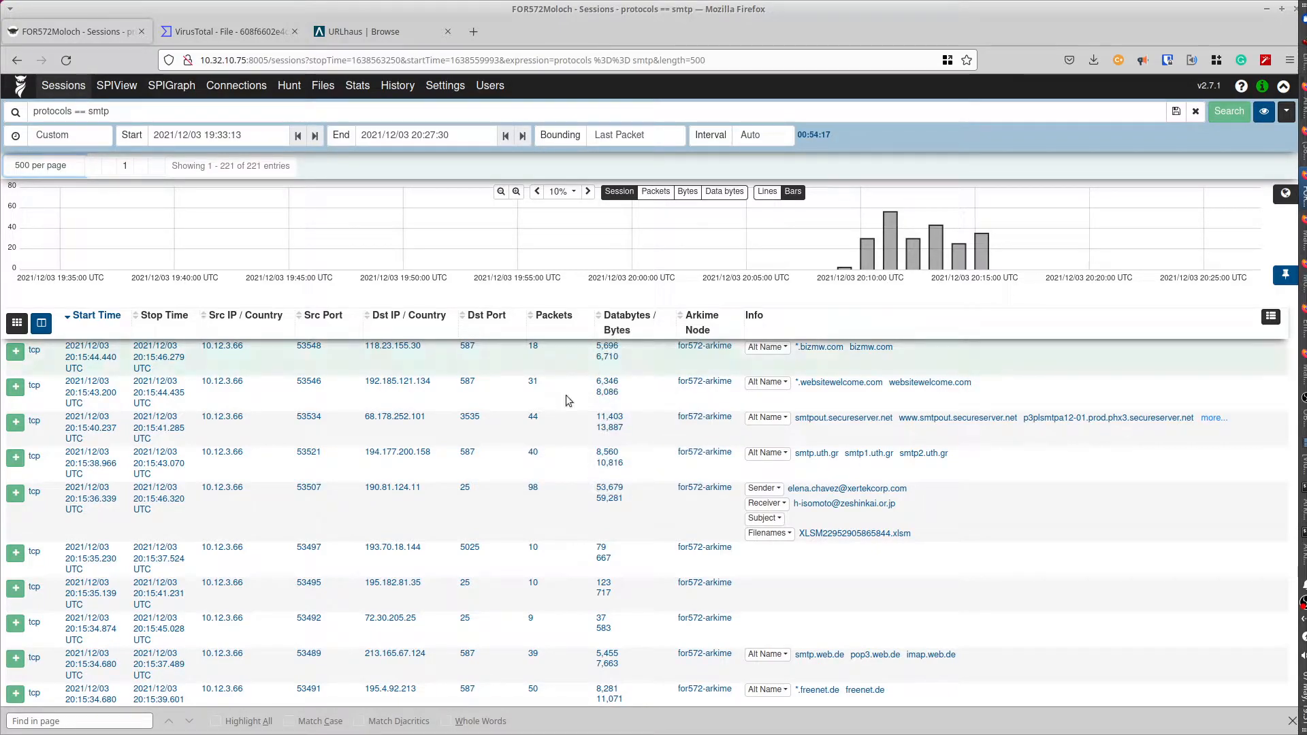
# - Expand session 53507 and copy the MD5 of its XLSM22952905865844.xlsm attachment
pyautogui.scroll(-2, 689, 420)
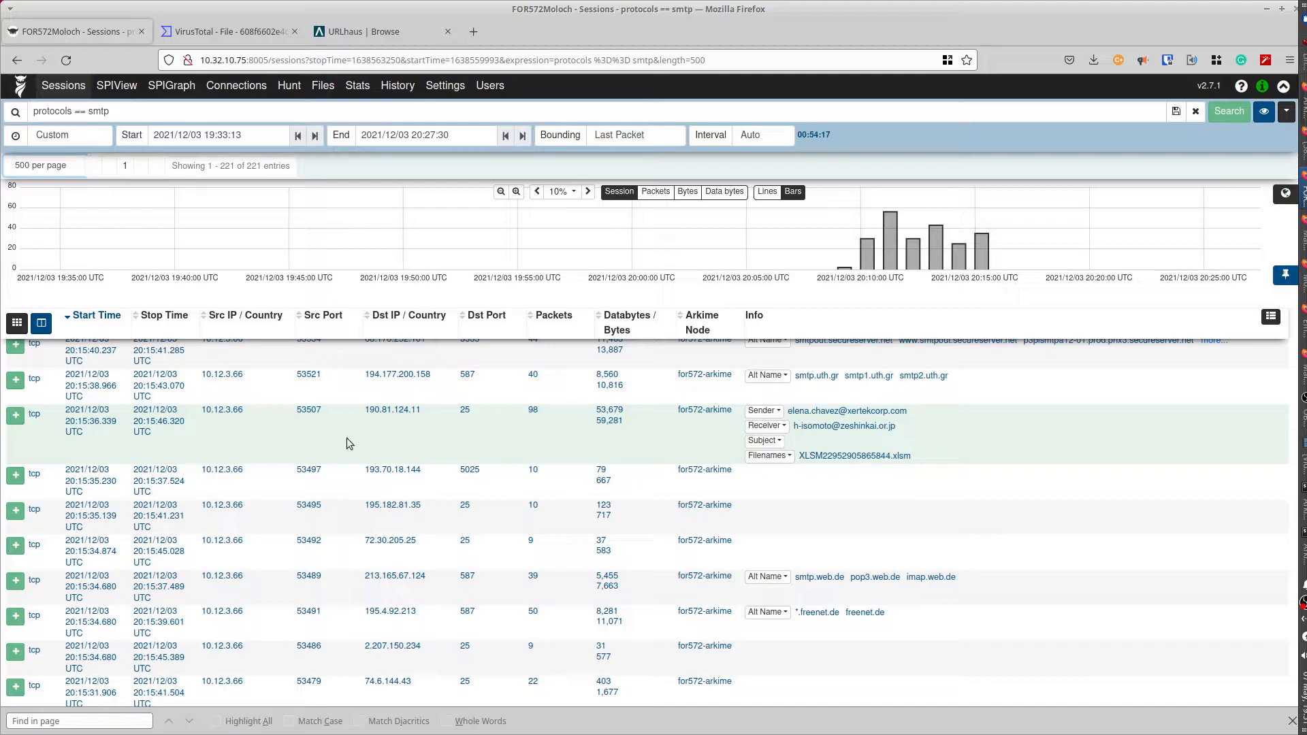
pyautogui.click(16, 417)
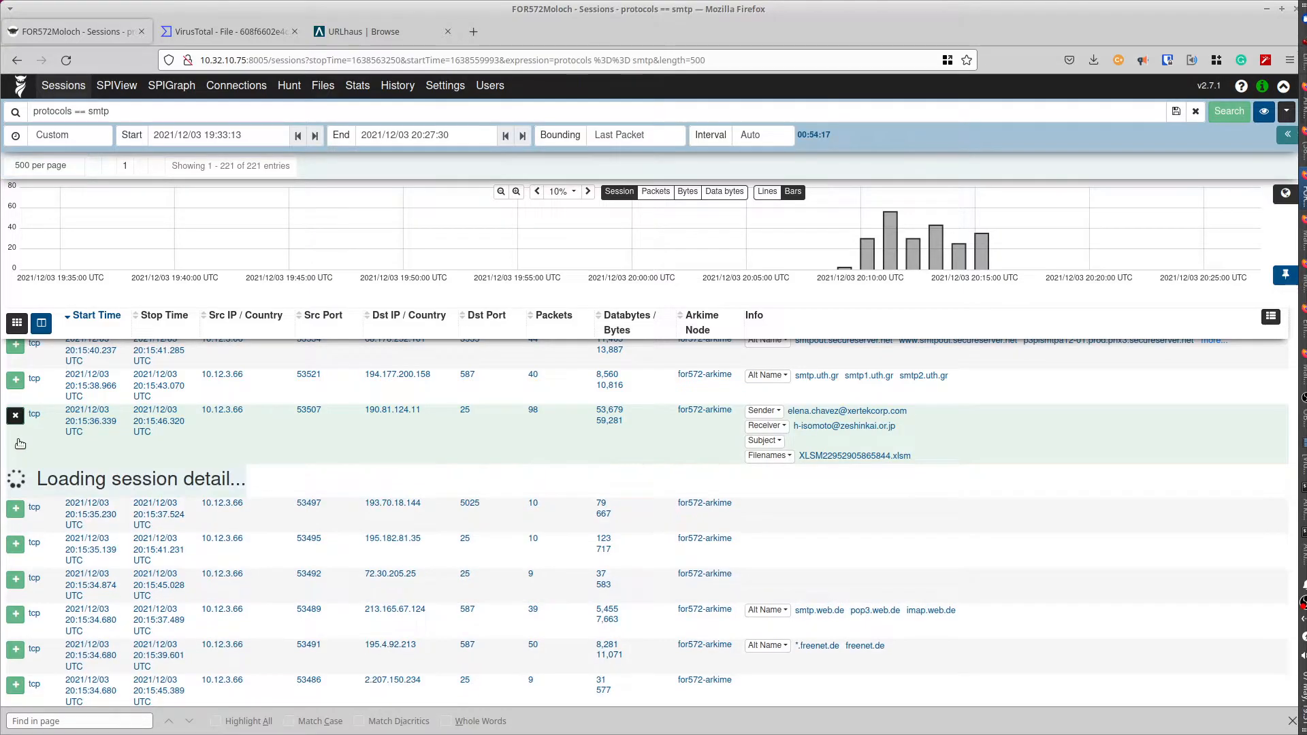
pyautogui.scroll(-8, 20, 444)
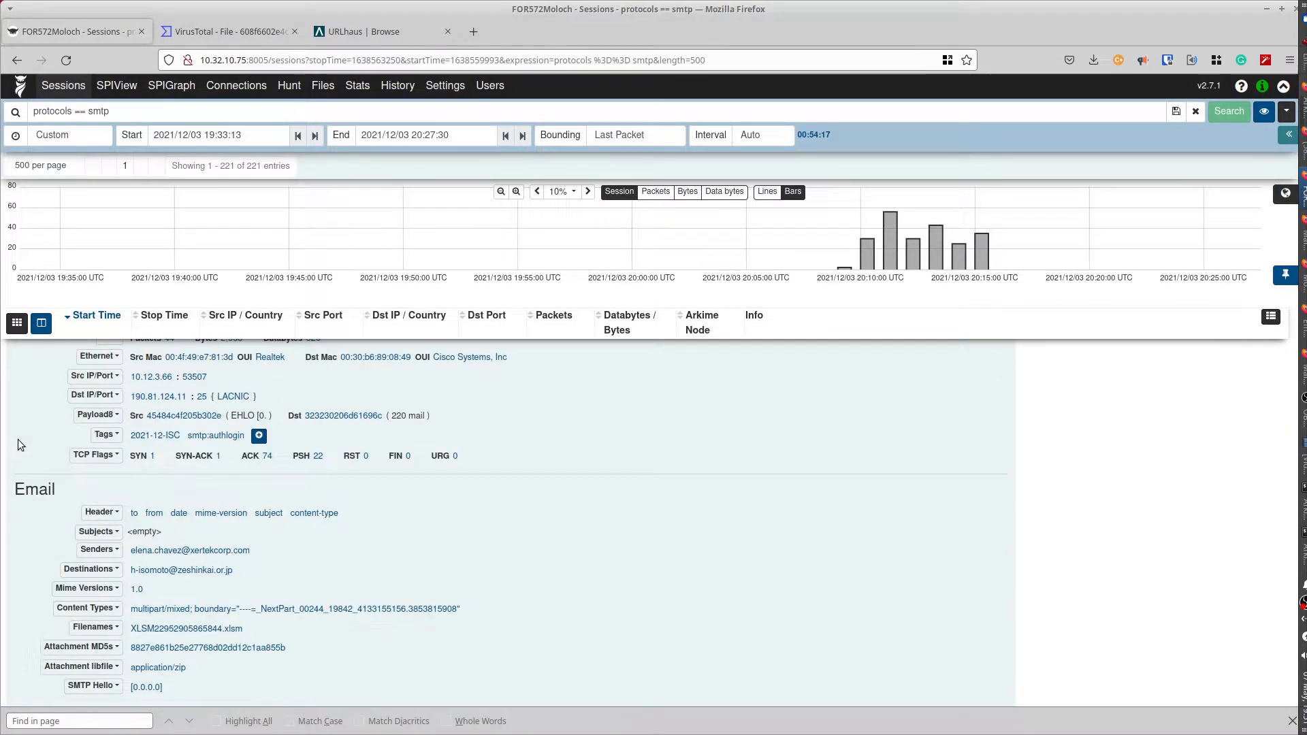
pyautogui.scroll(-2, 19, 444)
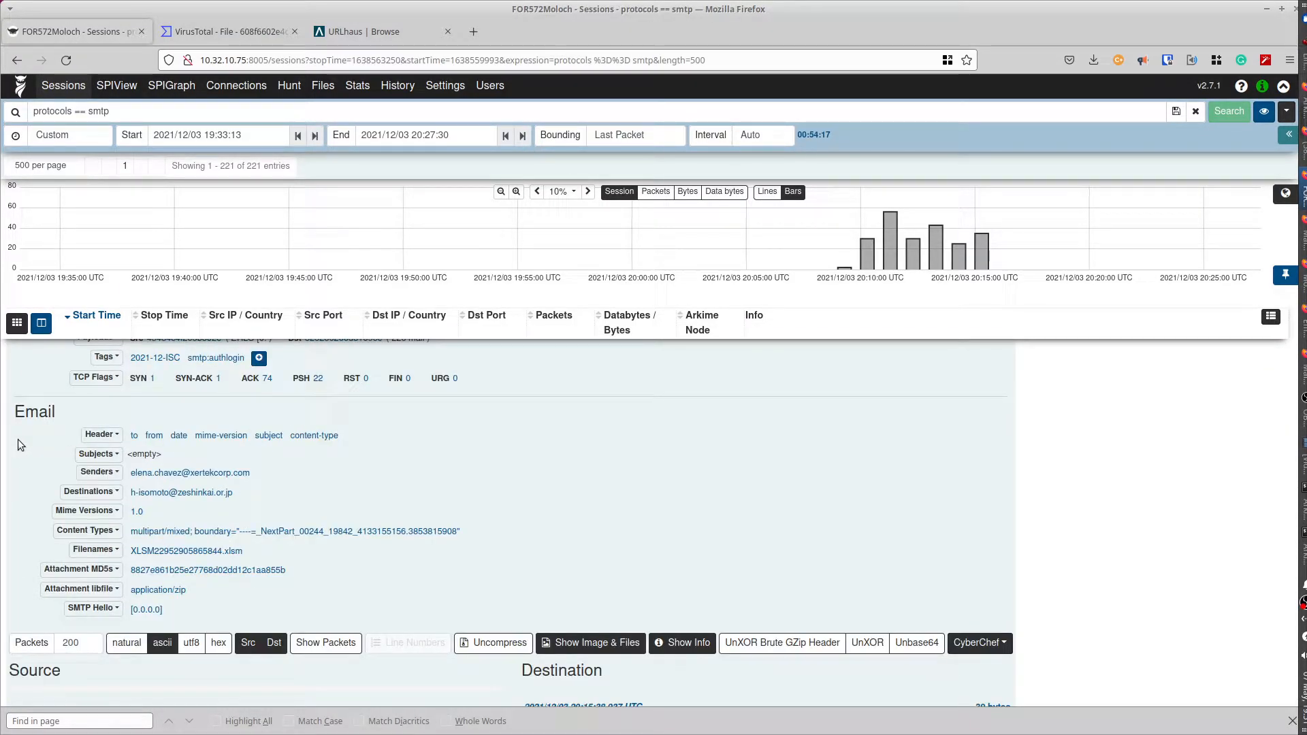
pyautogui.click(228, 574)
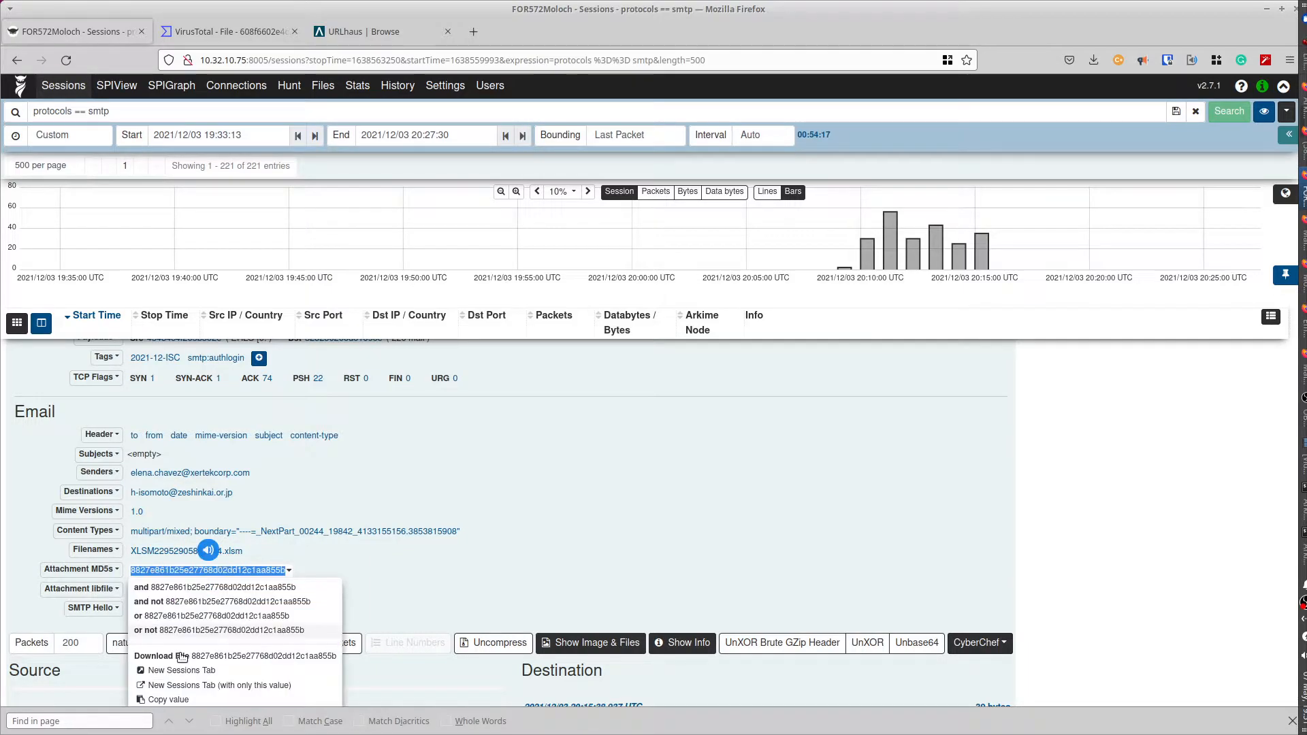
pyautogui.click(165, 700)
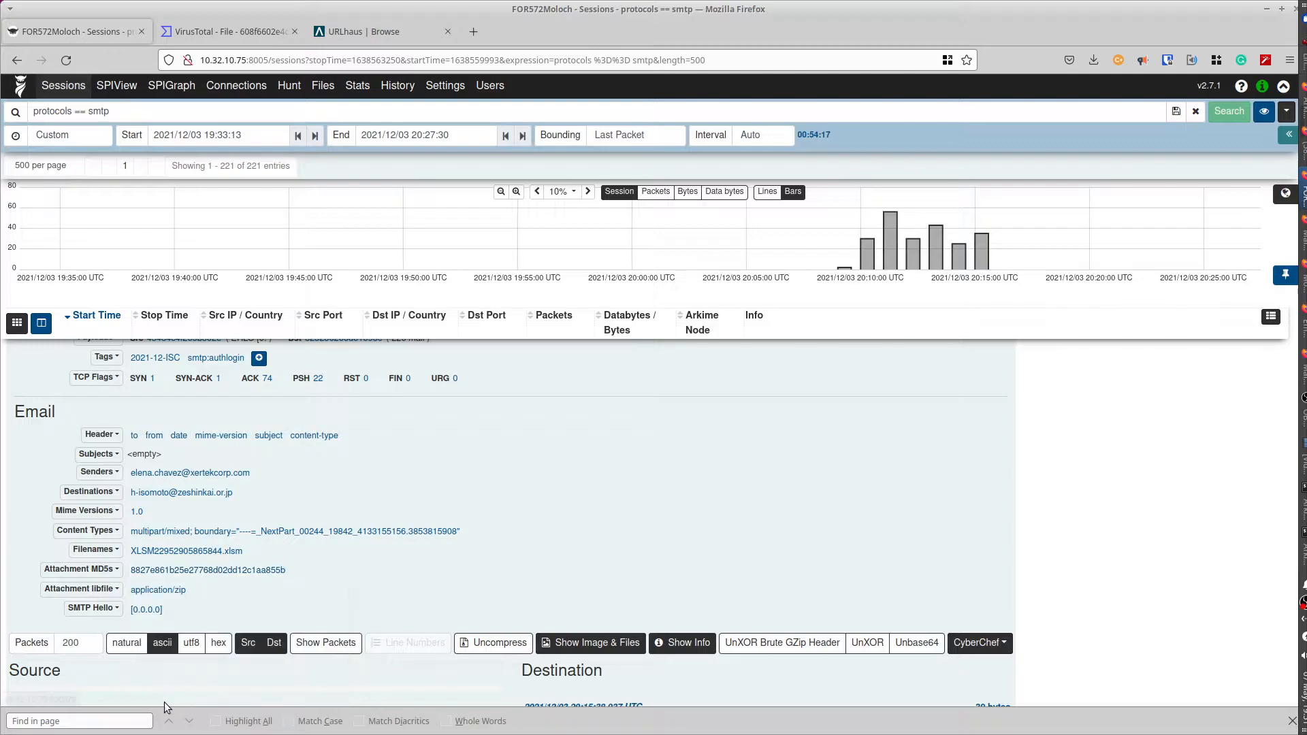
# - Search URLhaus for the XLSM attachment's MD5 and review the emotet-tagged results, newest 2022-01-12
pyautogui.click(348, 29)
pyautogui.click(369, 272)
pyautogui.write('8827e861b25e27768d02dd12c1aa855b')
pyautogui.press('Return')
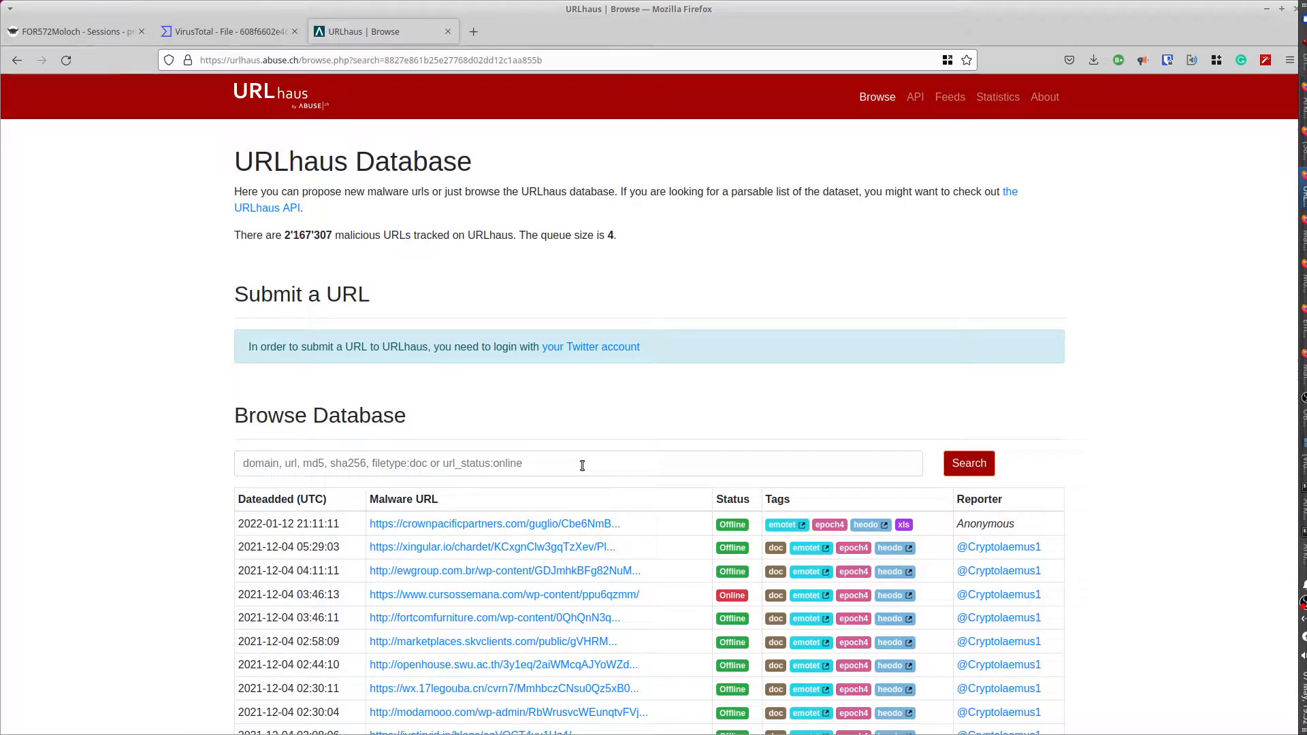
pyautogui.scroll(-2, 582, 469)
pyautogui.scroll(-2, 582, 469)
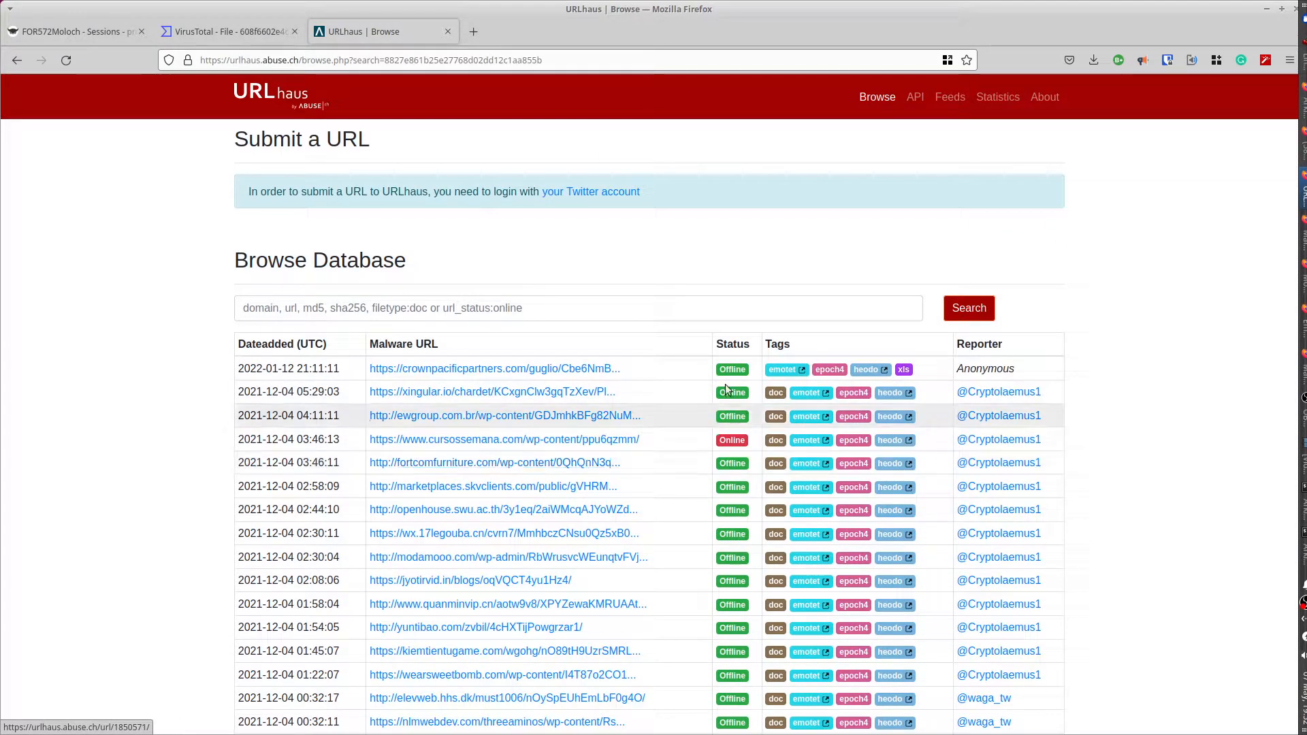
pyautogui.scroll(-3, 815, 598)
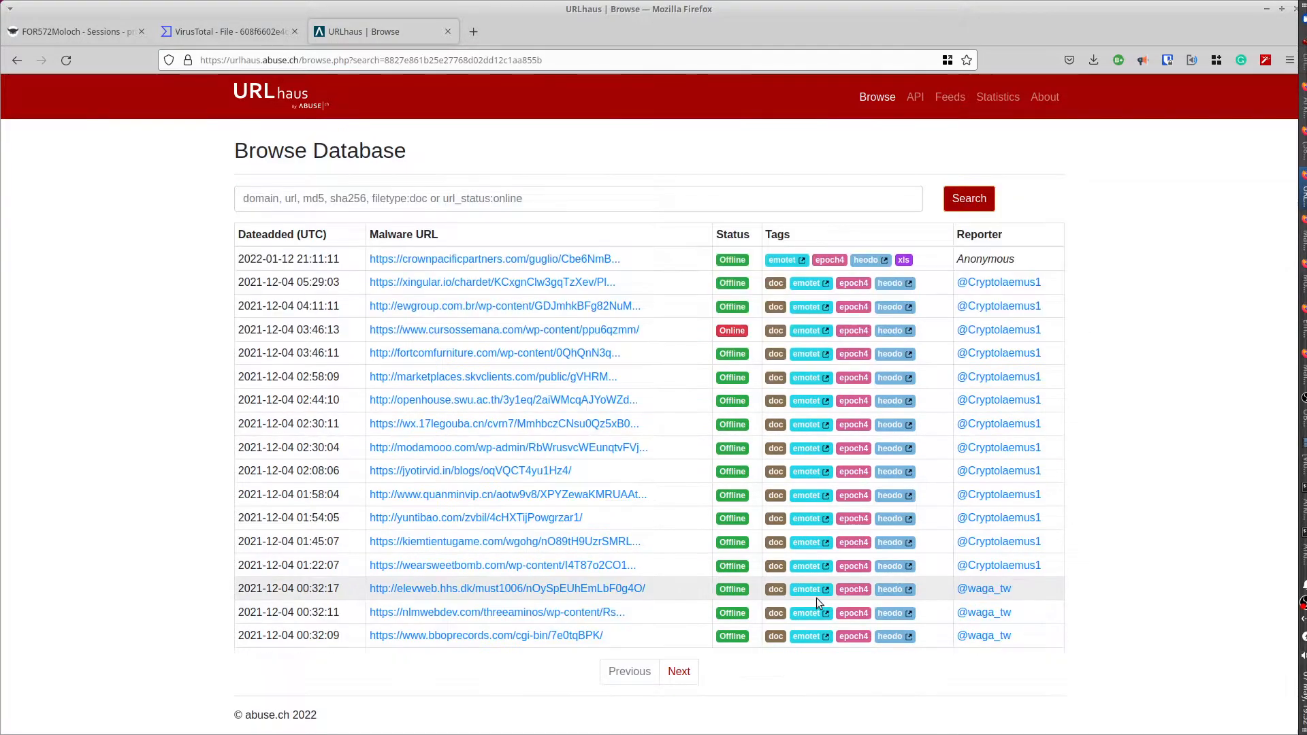
# - Return to Arkime and collapse session 53507's details
pyautogui.click(30, 30)
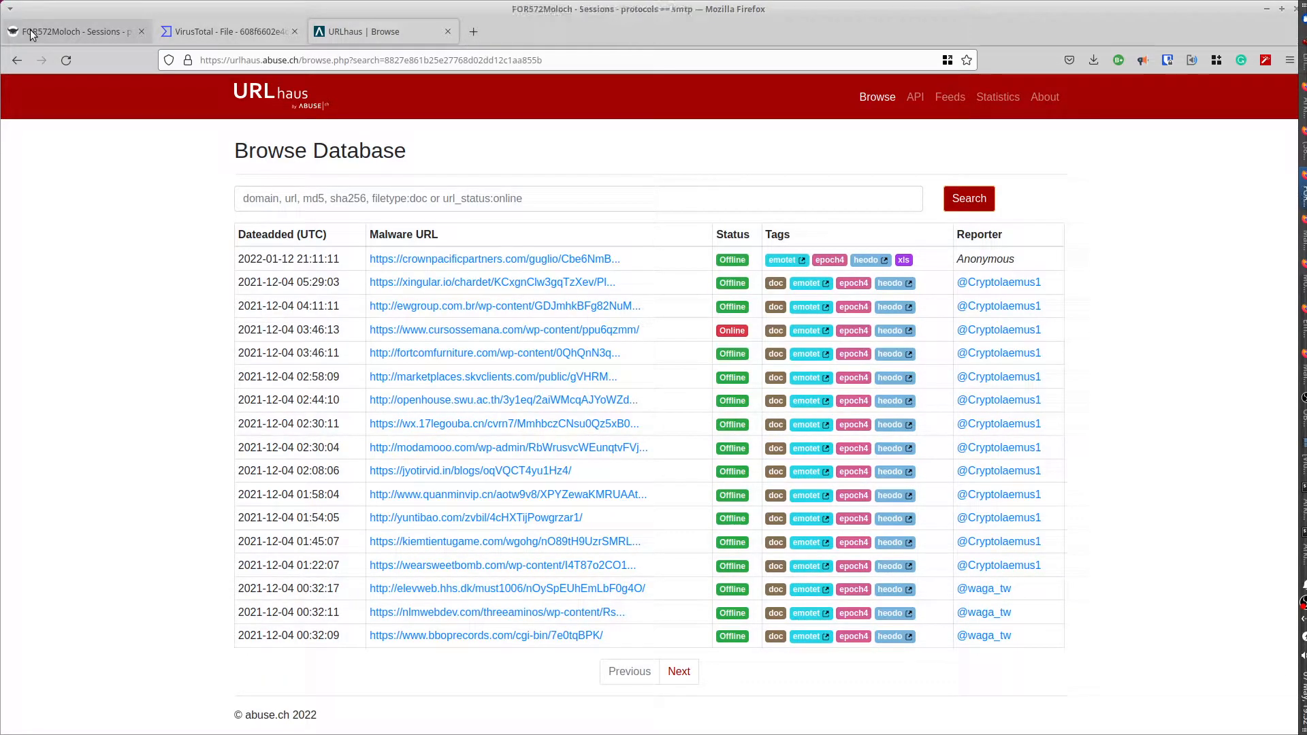
pyautogui.scroll(5, 43, 438)
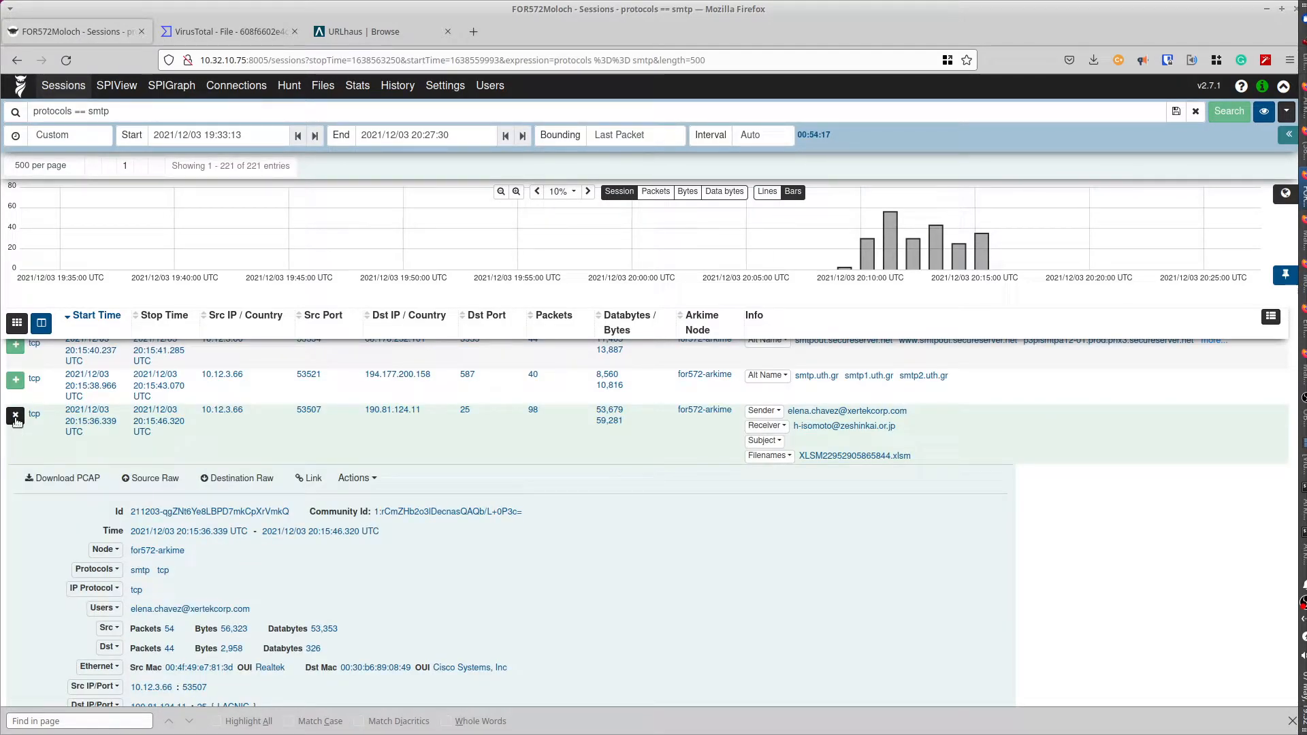
pyautogui.click(15, 417)
# - Scroll down the SMTP list and reveal session 53124's full recipient list
pyautogui.scroll(-3, 409, 502)
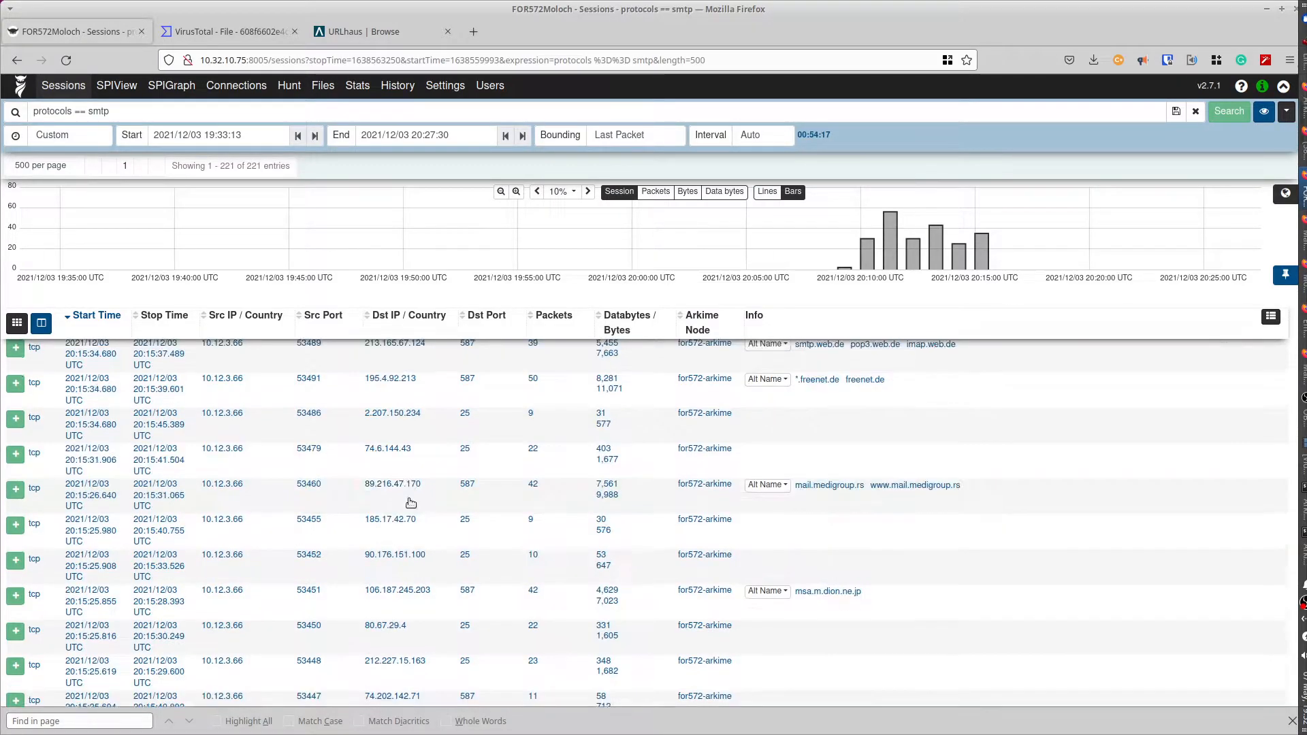
pyautogui.scroll(-3, 411, 502)
pyautogui.scroll(-6, 408, 502)
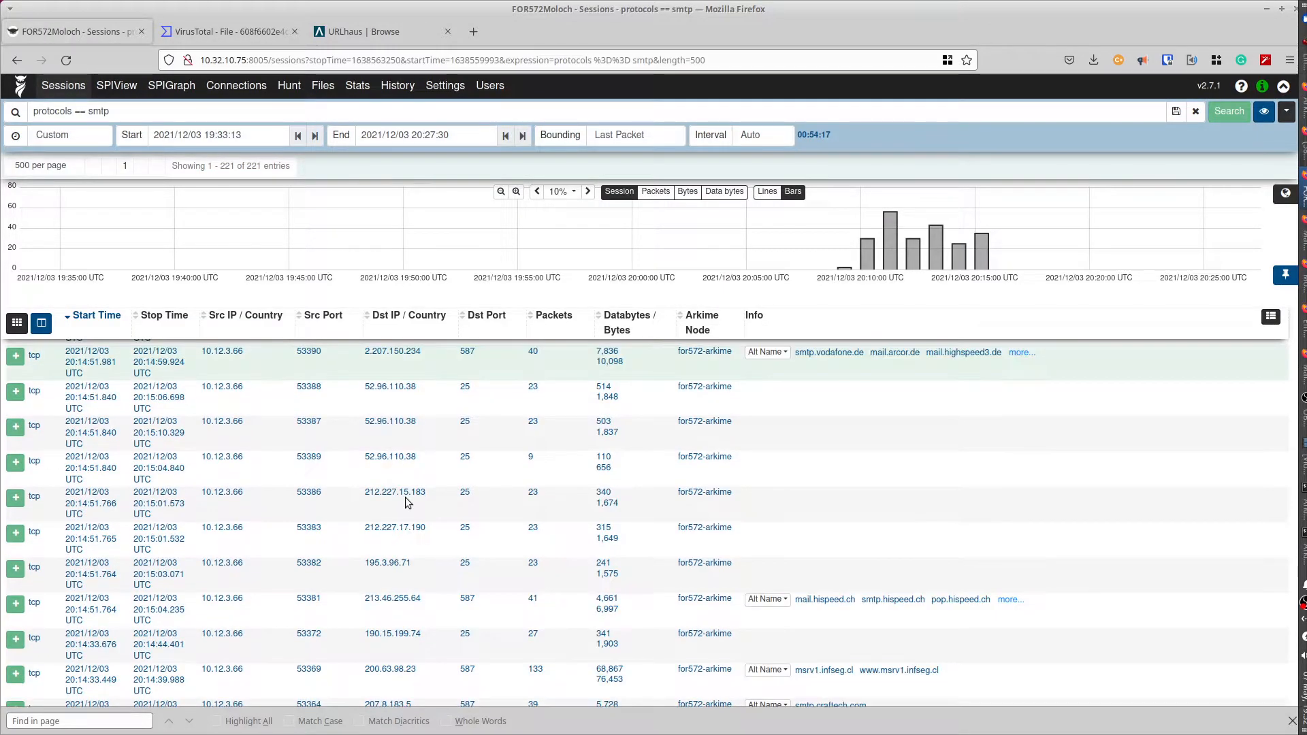
pyautogui.scroll(-10, 407, 502)
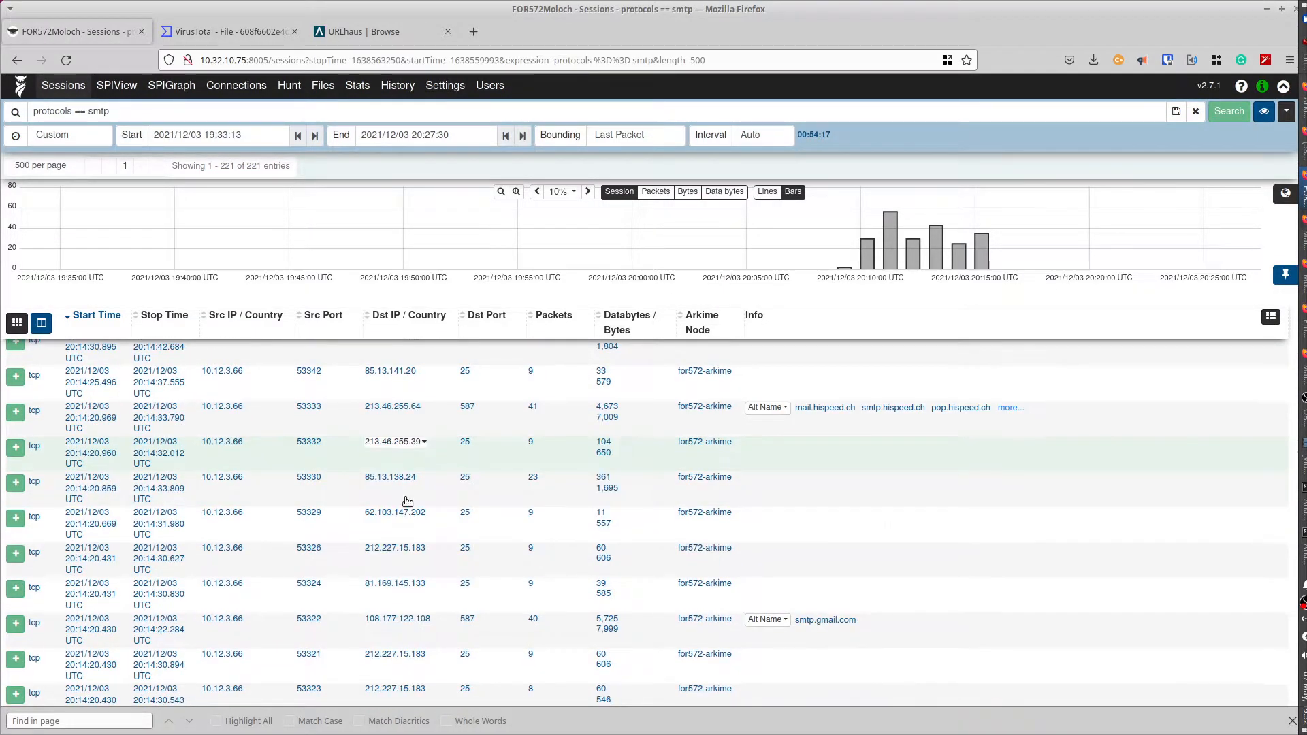
pyautogui.scroll(-15, 408, 502)
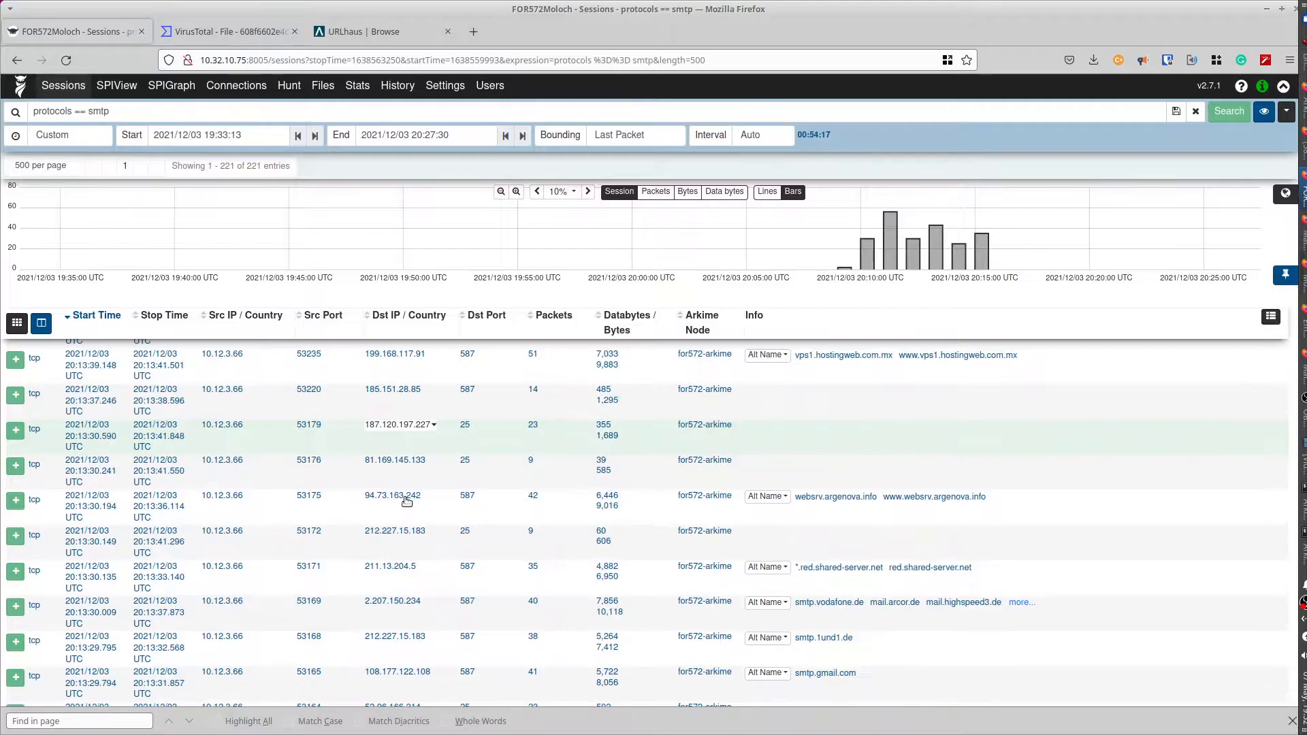
pyautogui.scroll(-8, 407, 502)
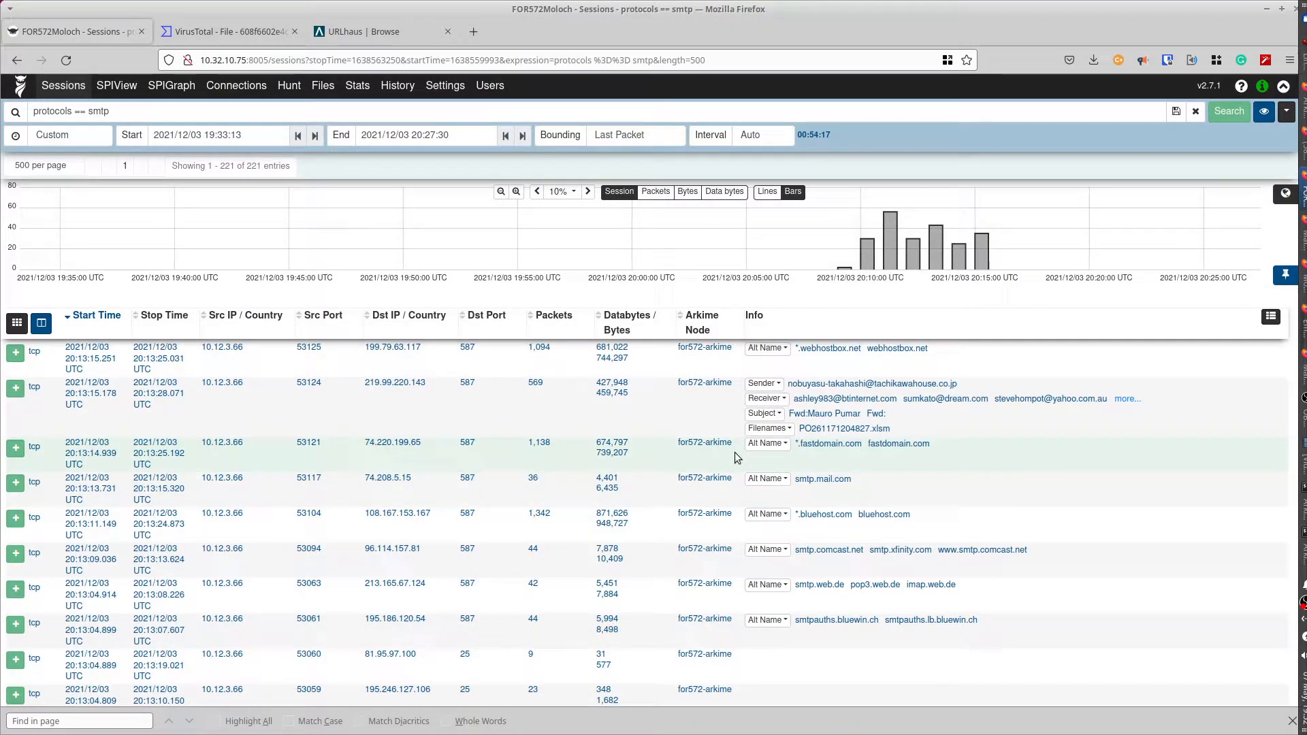
pyautogui.click(1127, 400)
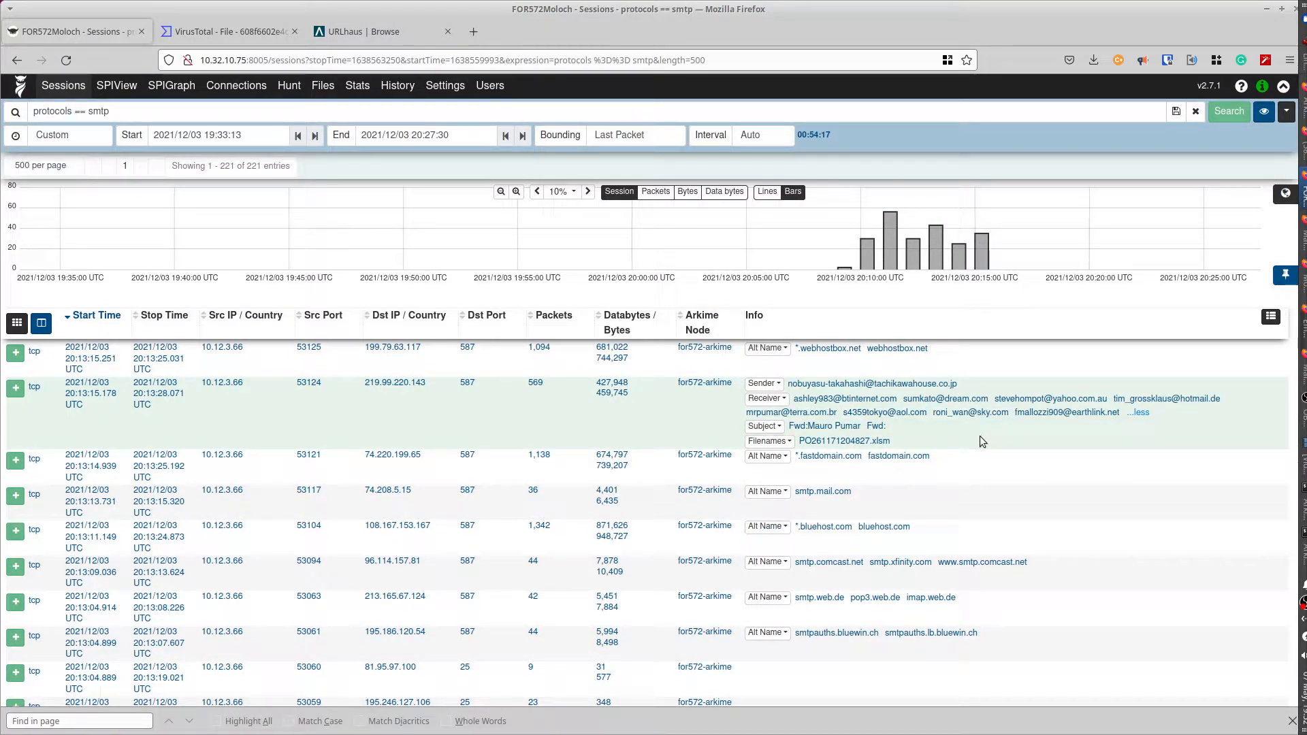
pyautogui.scroll(-5, 769, 520)
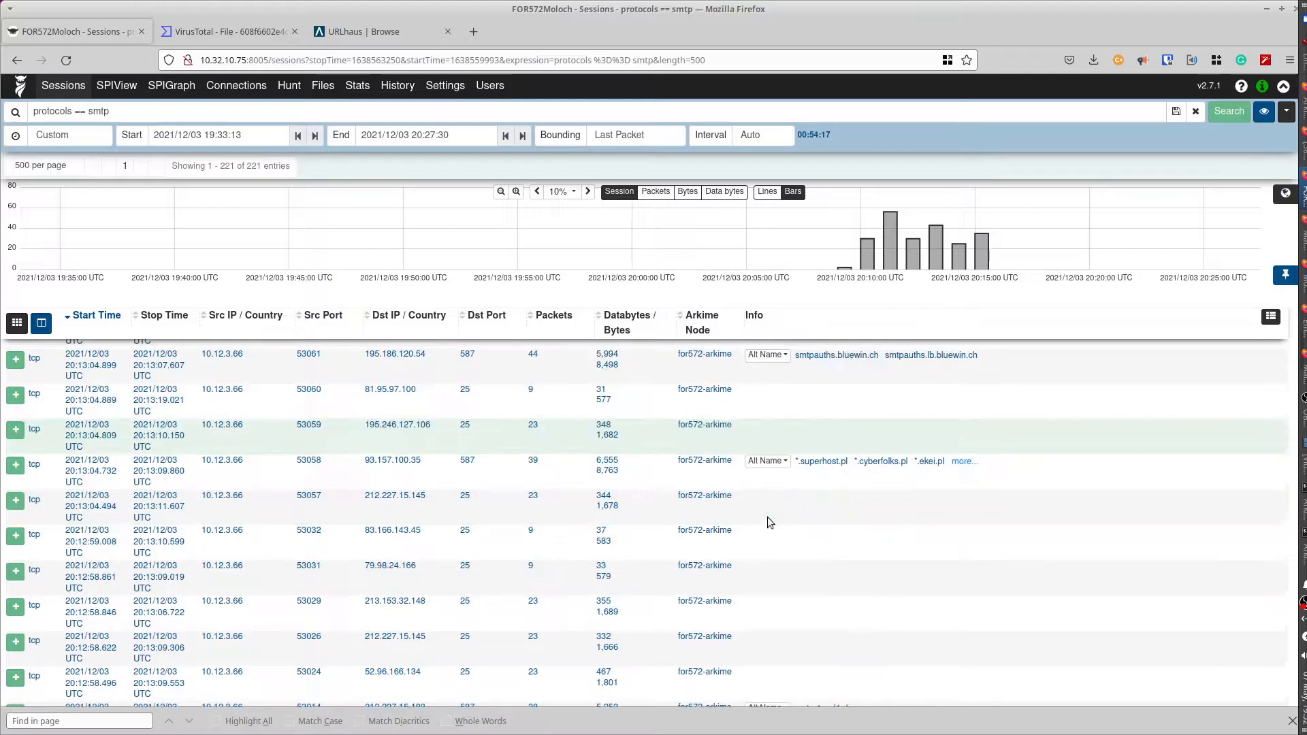
pyautogui.scroll(-4, 768, 522)
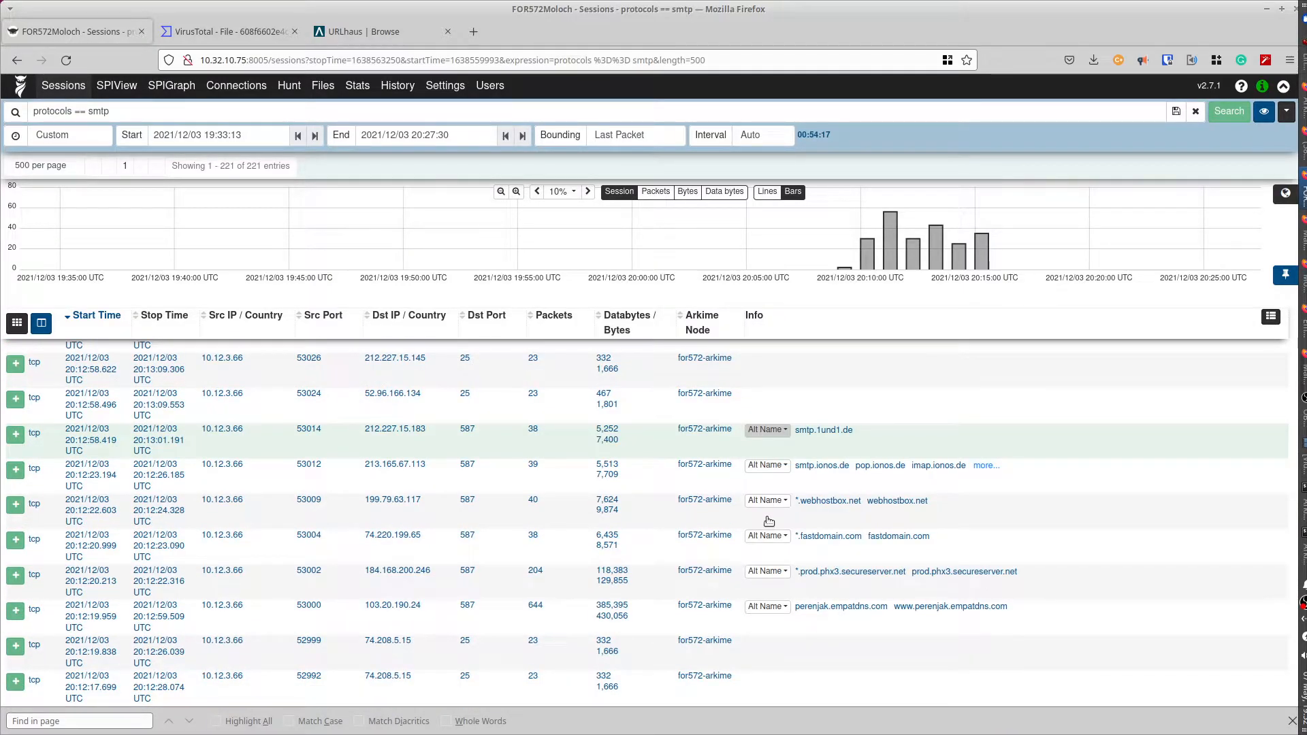
pyautogui.scroll(-5, 768, 521)
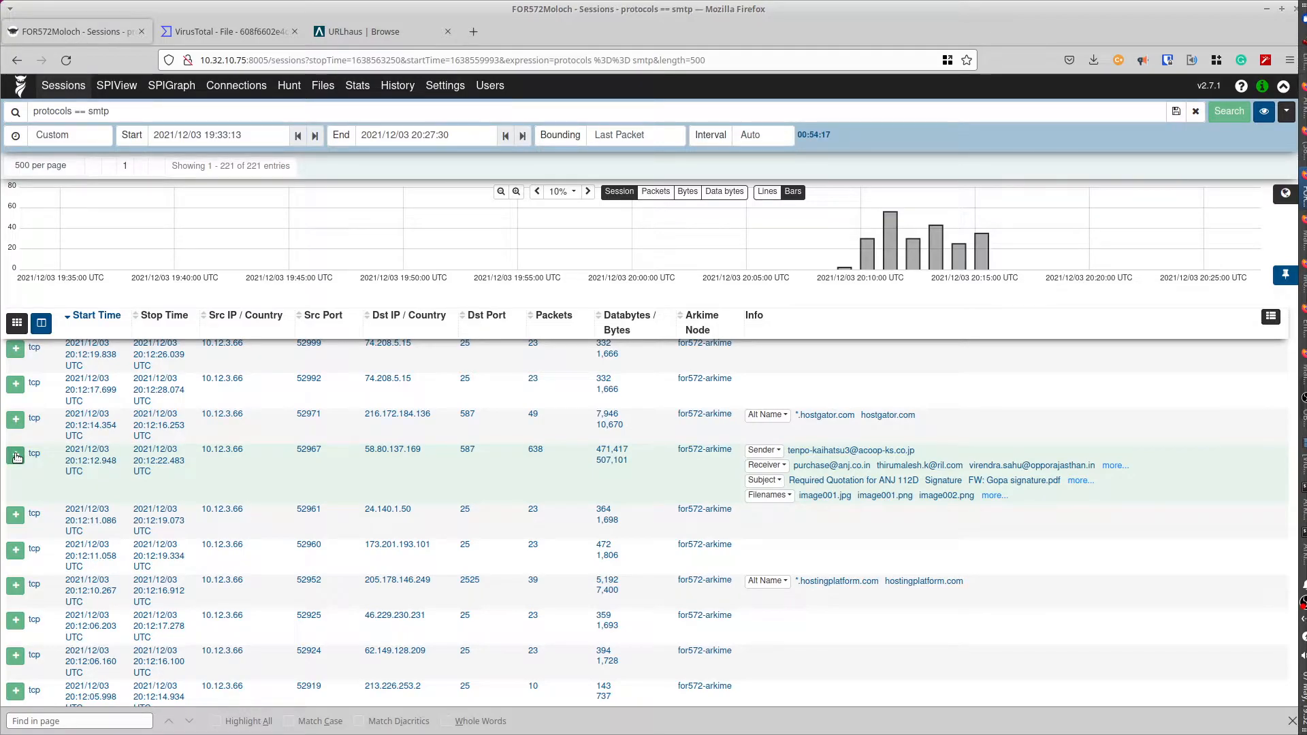
# - Expand session 52967 and view its email subjects, attachments like SCAN_1006384431078587279.zip, and MD5s
pyautogui.click(16, 456)
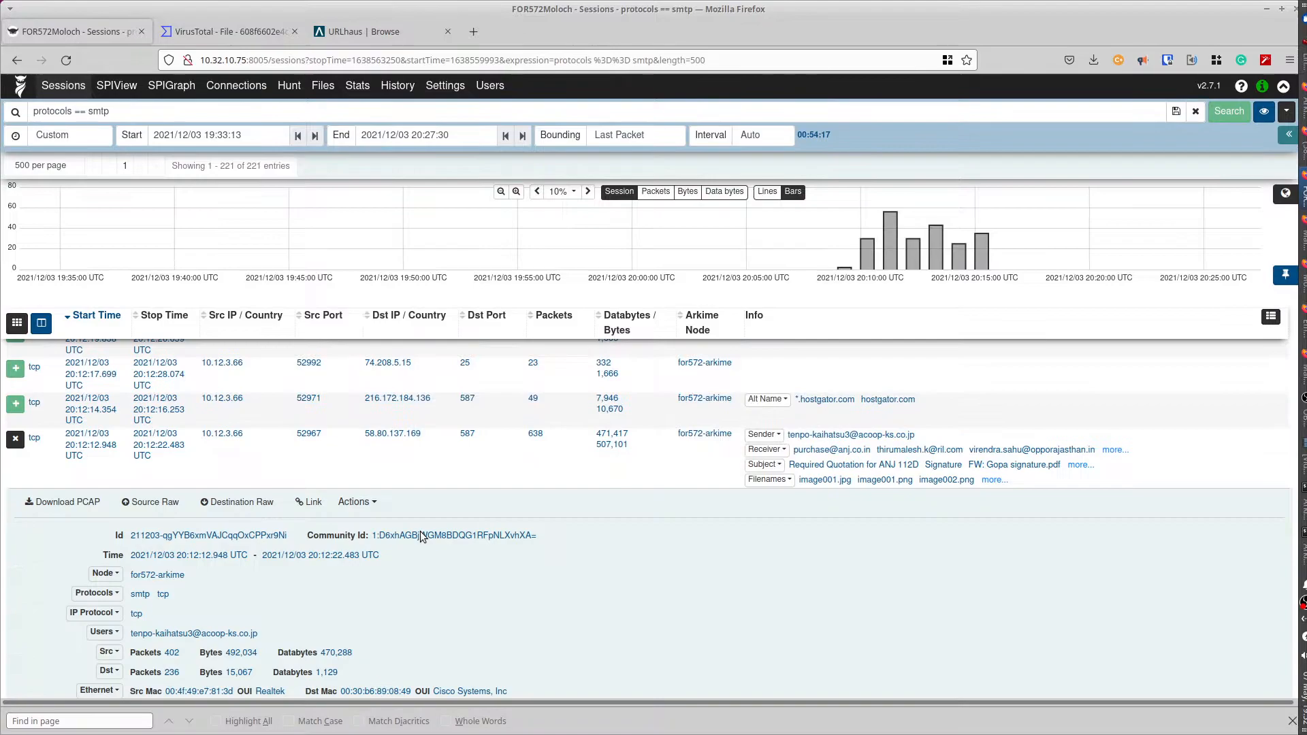
pyautogui.scroll(-5, 421, 536)
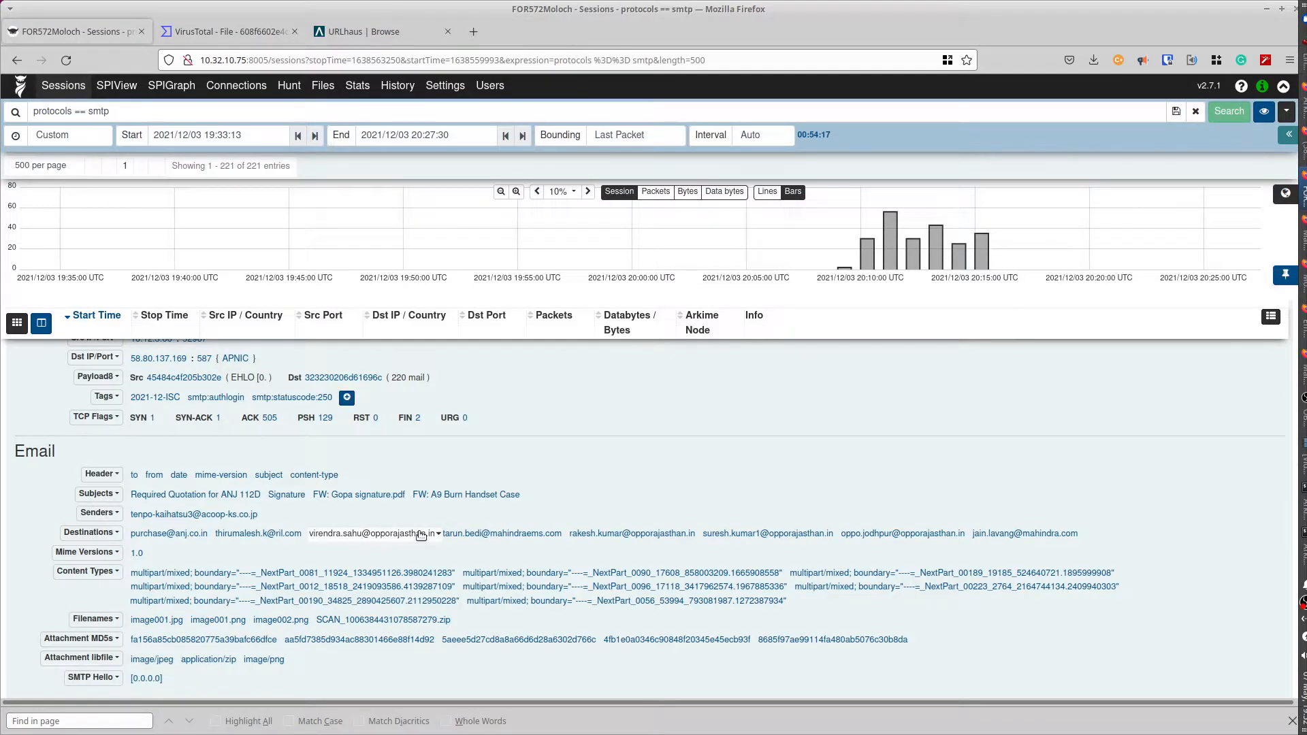
pyautogui.scroll(-2, 421, 535)
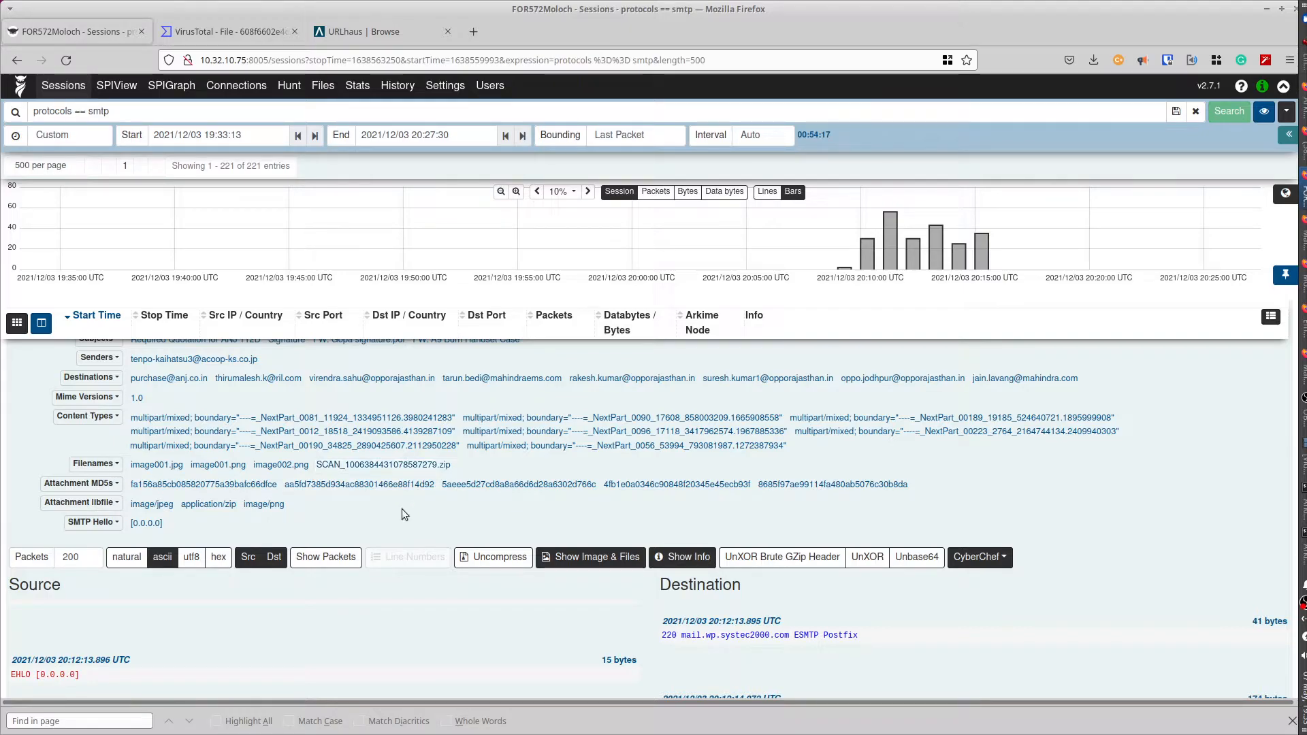
pyautogui.scroll(-5, 402, 511)
pyautogui.scroll(-3, 402, 514)
pyautogui.scroll(-3, 402, 514)
pyautogui.scroll(8, 402, 510)
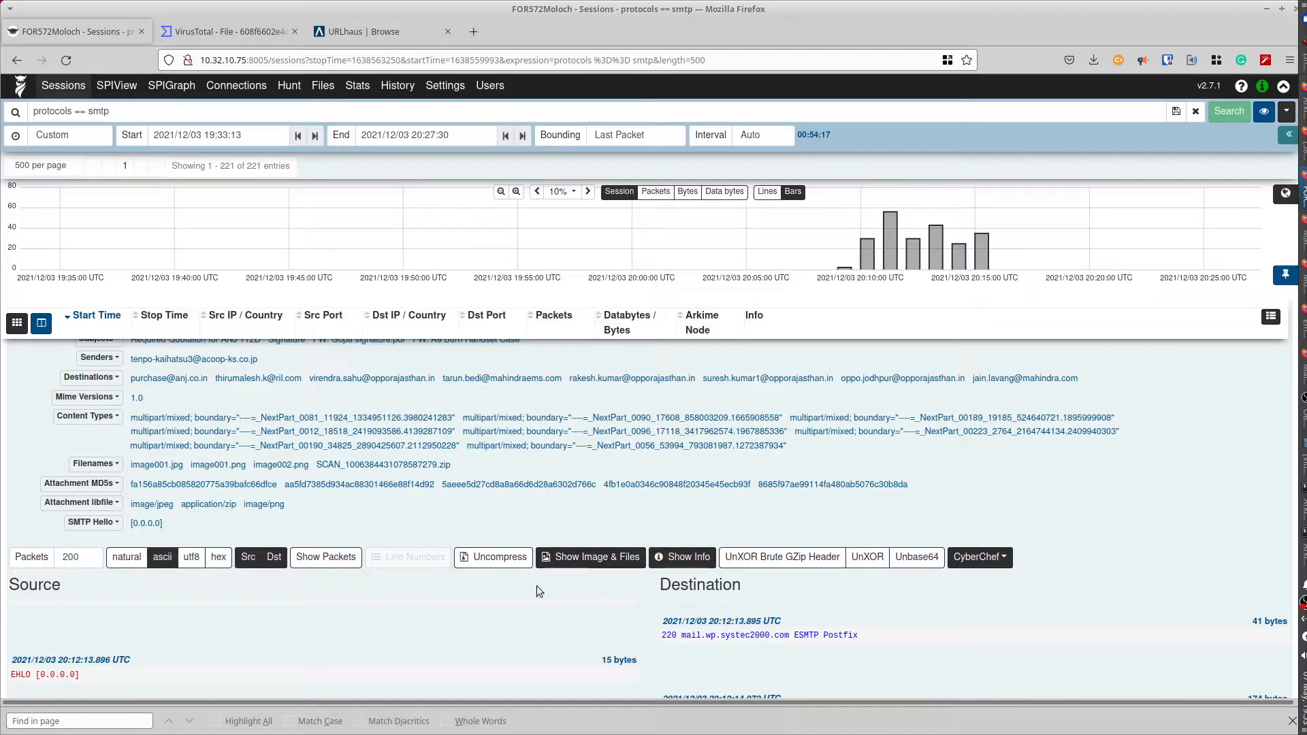
pyautogui.scroll(-10, 415, 594)
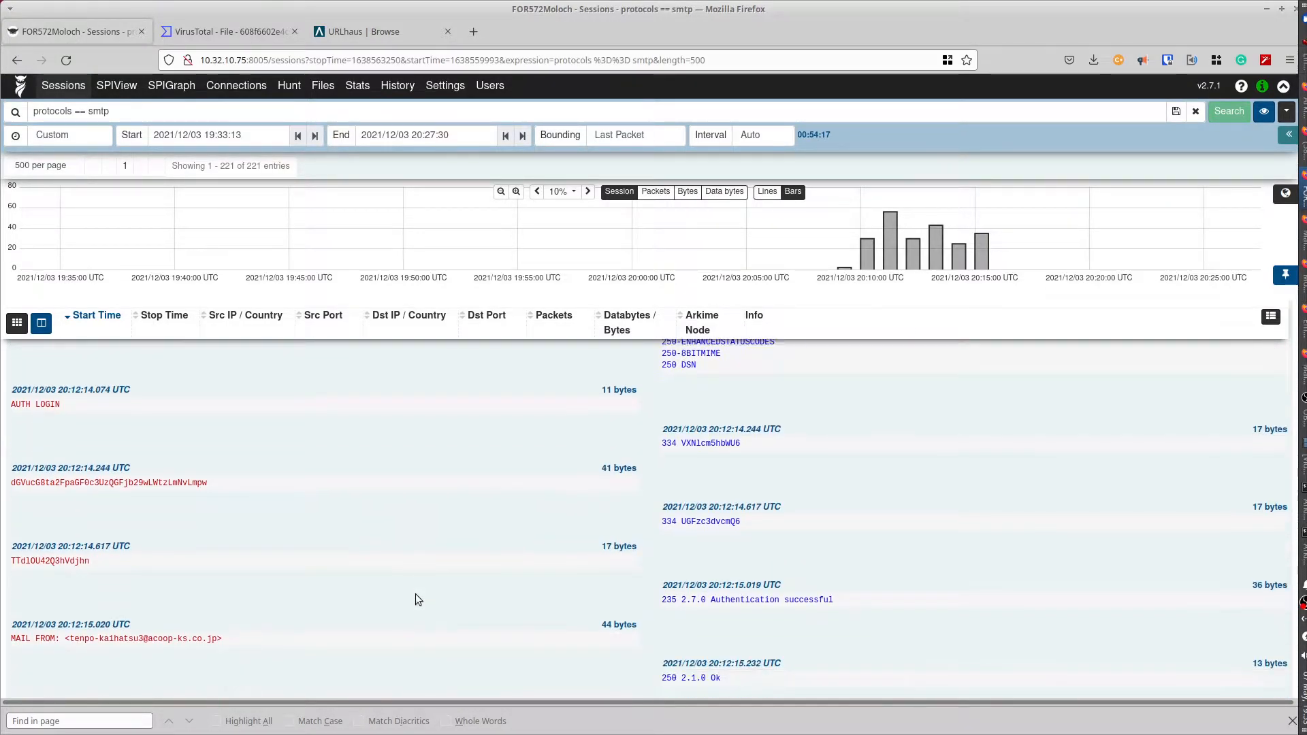
pyautogui.scroll(-5, 415, 599)
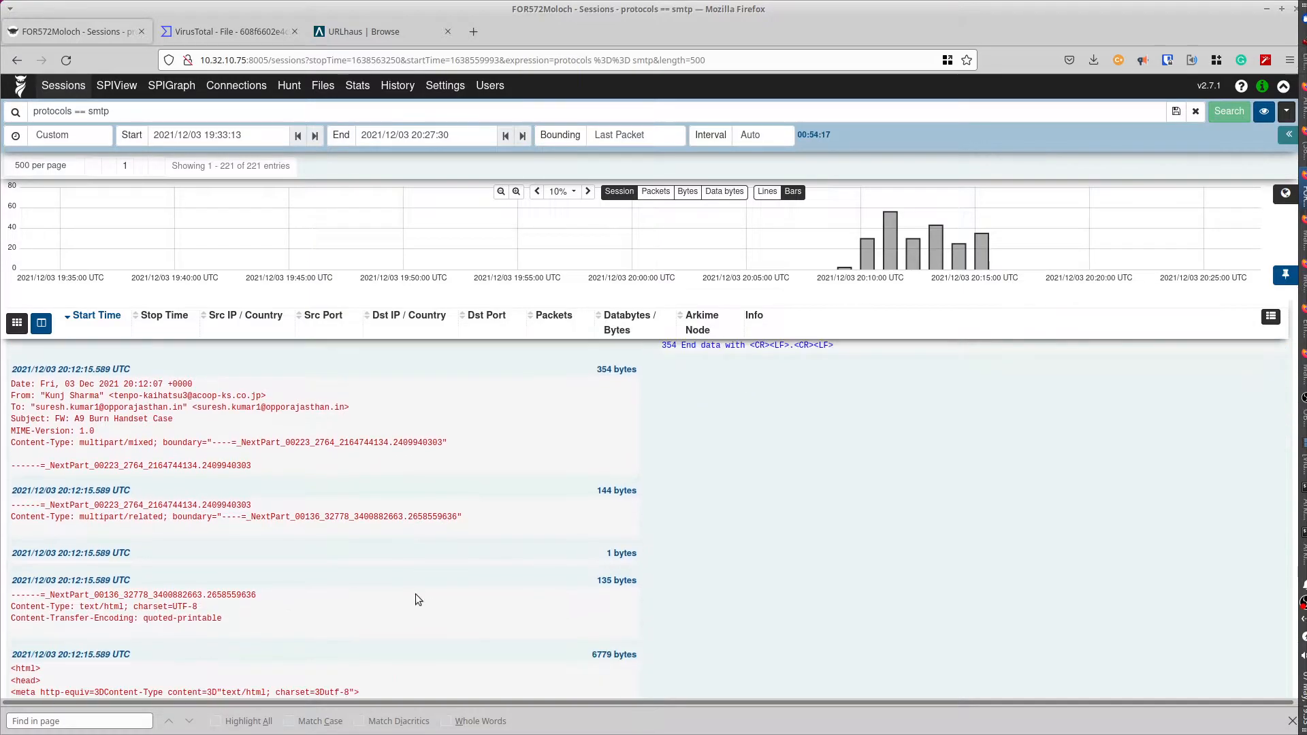
pyautogui.scroll(-5, 300, 481)
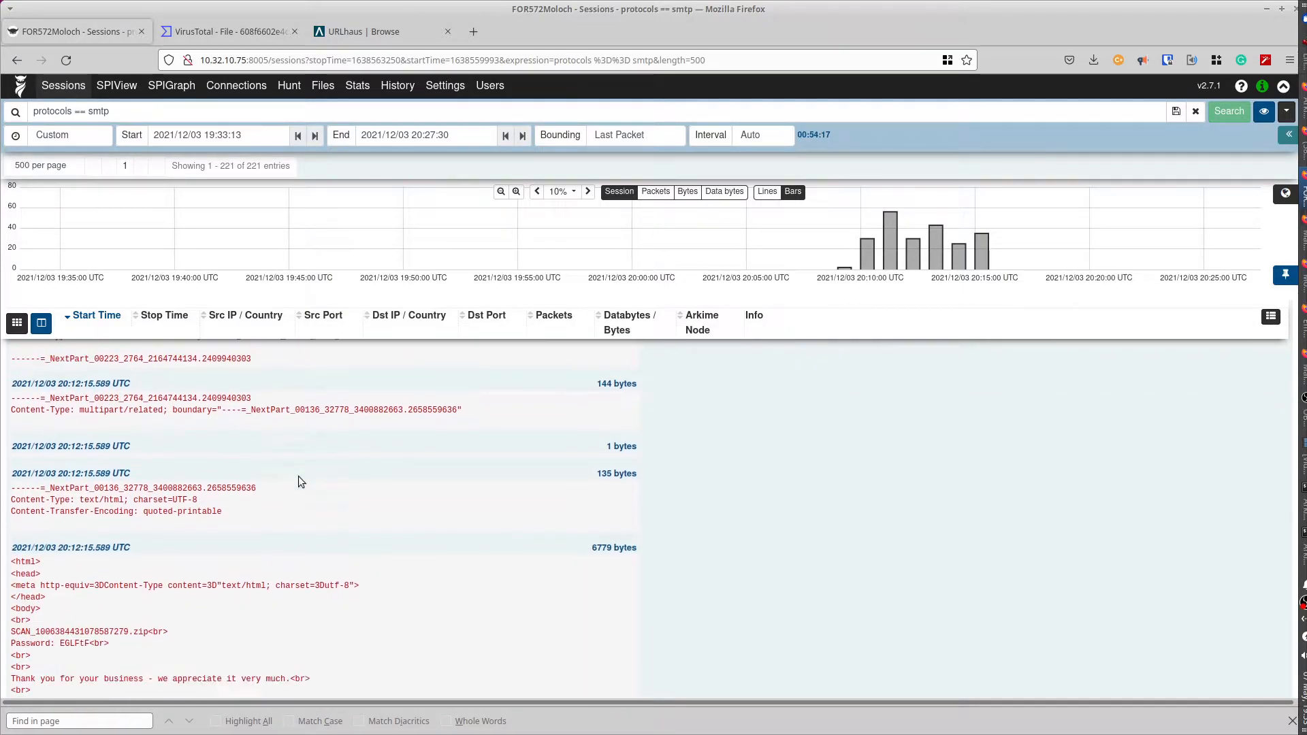
pyautogui.scroll(2, 300, 481)
pyautogui.scroll(-4, 299, 481)
pyautogui.scroll(-10, 299, 477)
pyautogui.scroll(-12, 300, 481)
pyautogui.scroll(-12, 300, 481)
pyautogui.scroll(-10, 298, 481)
pyautogui.scroll(-3, 298, 482)
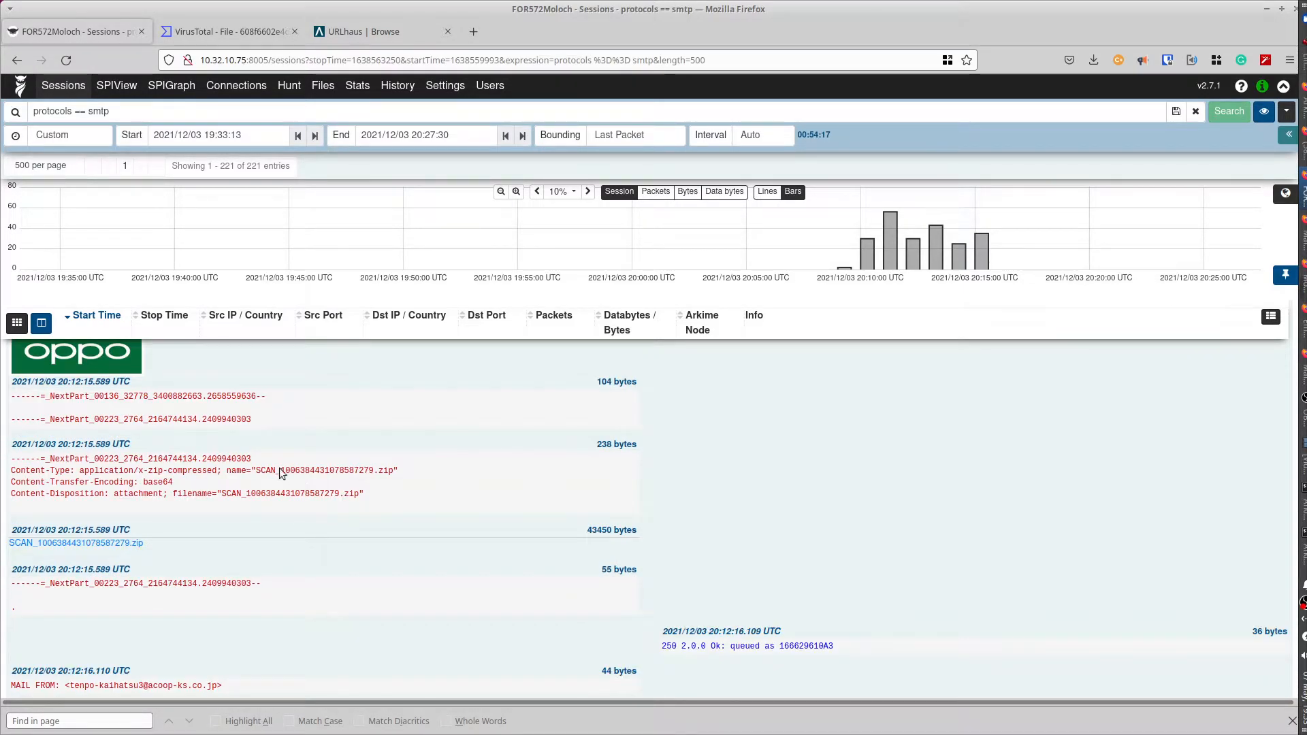
pyautogui.scroll(-9, 313, 531)
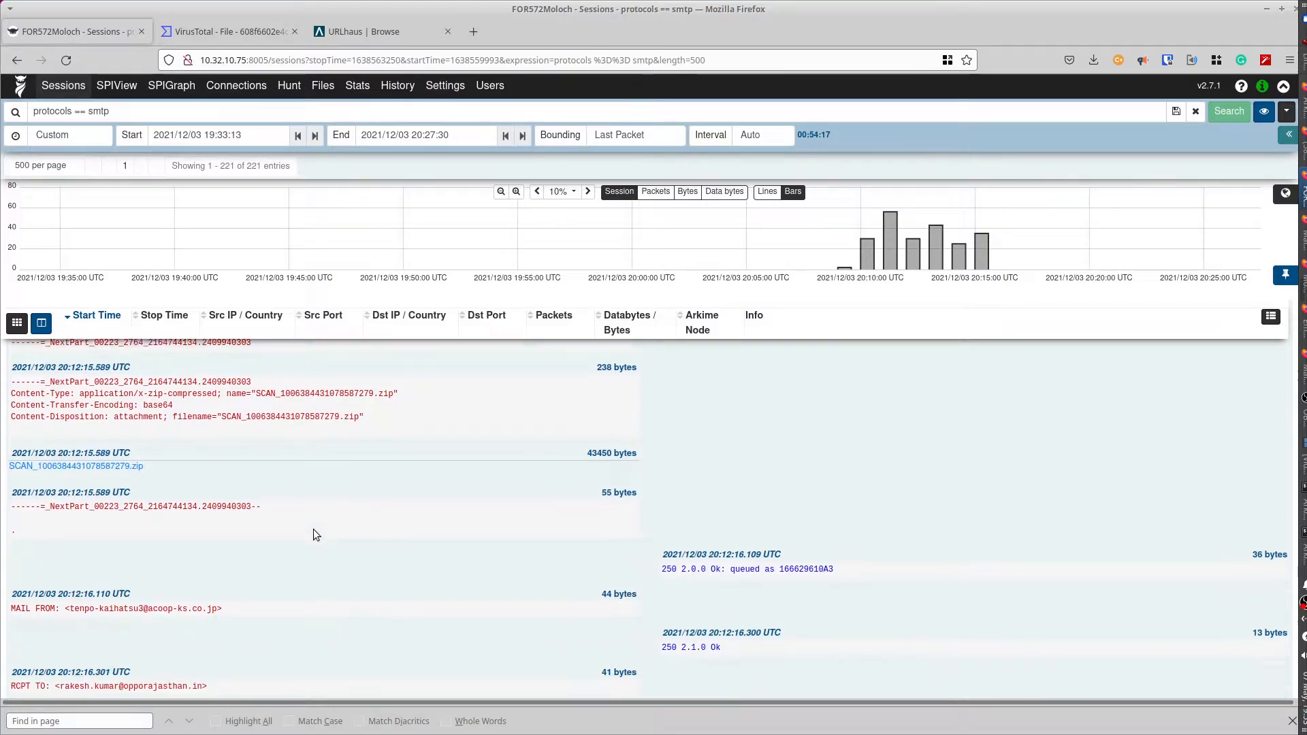
pyautogui.scroll(-20, 313, 530)
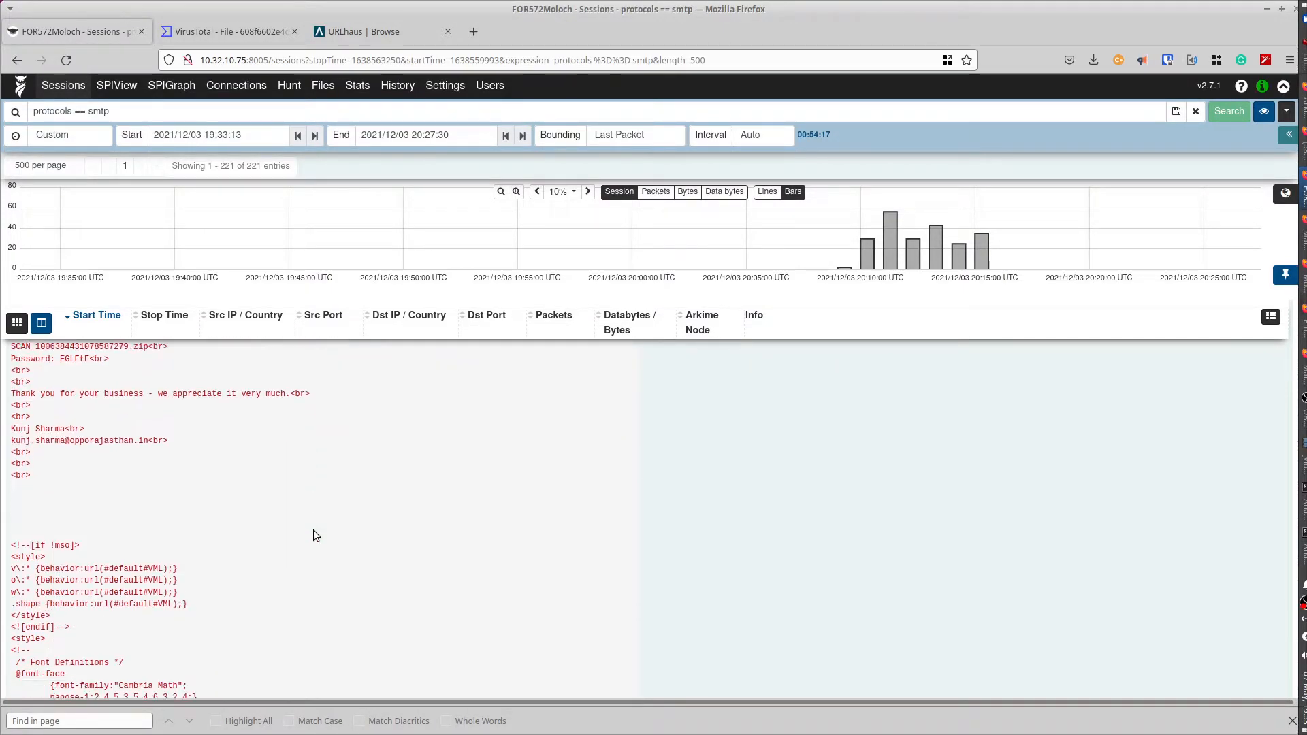
pyautogui.scroll(-15, 313, 530)
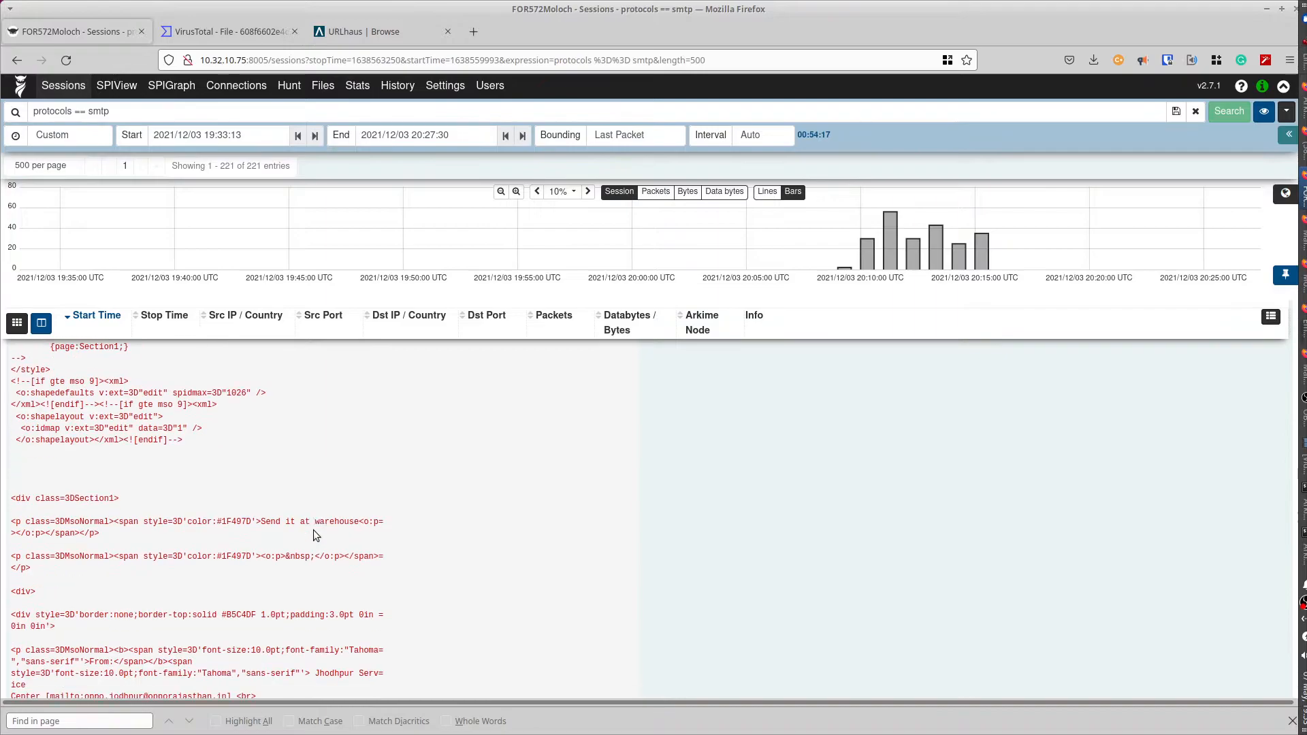
pyautogui.scroll(-20, 313, 529)
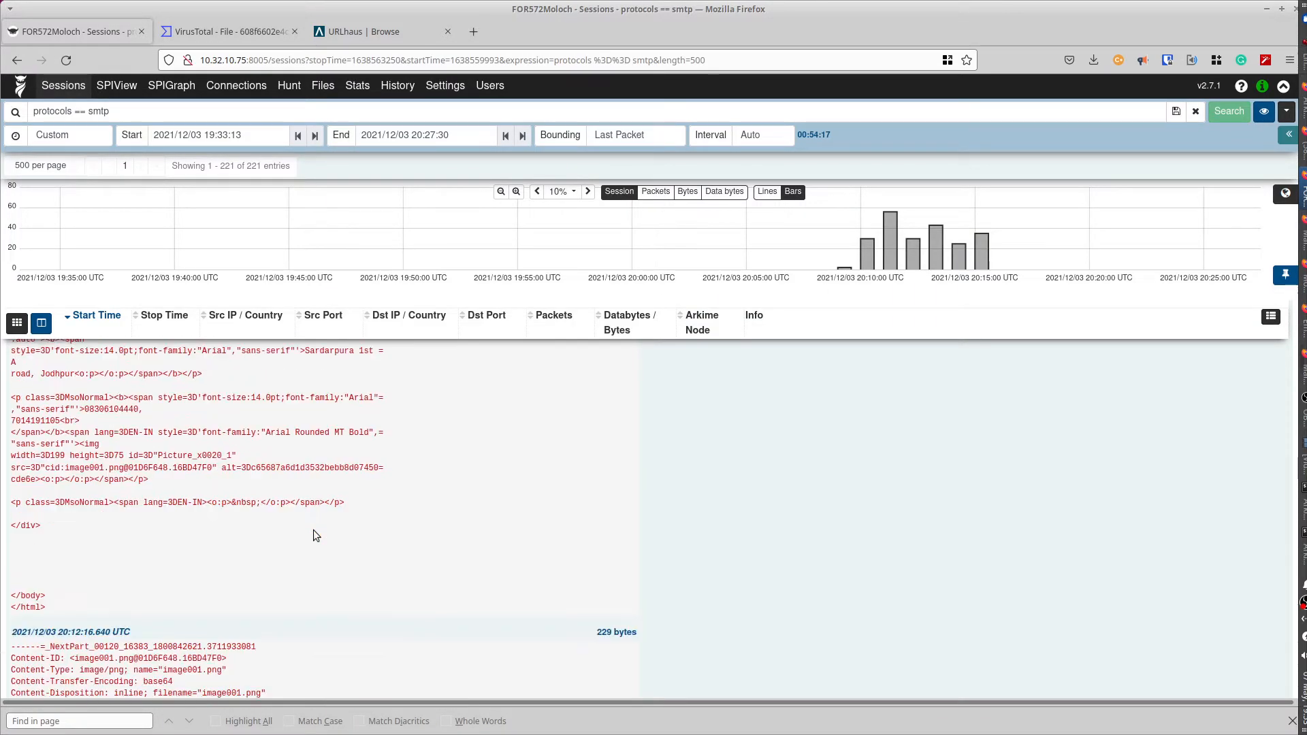
pyautogui.scroll(1, 314, 530)
pyautogui.scroll(-5, 313, 530)
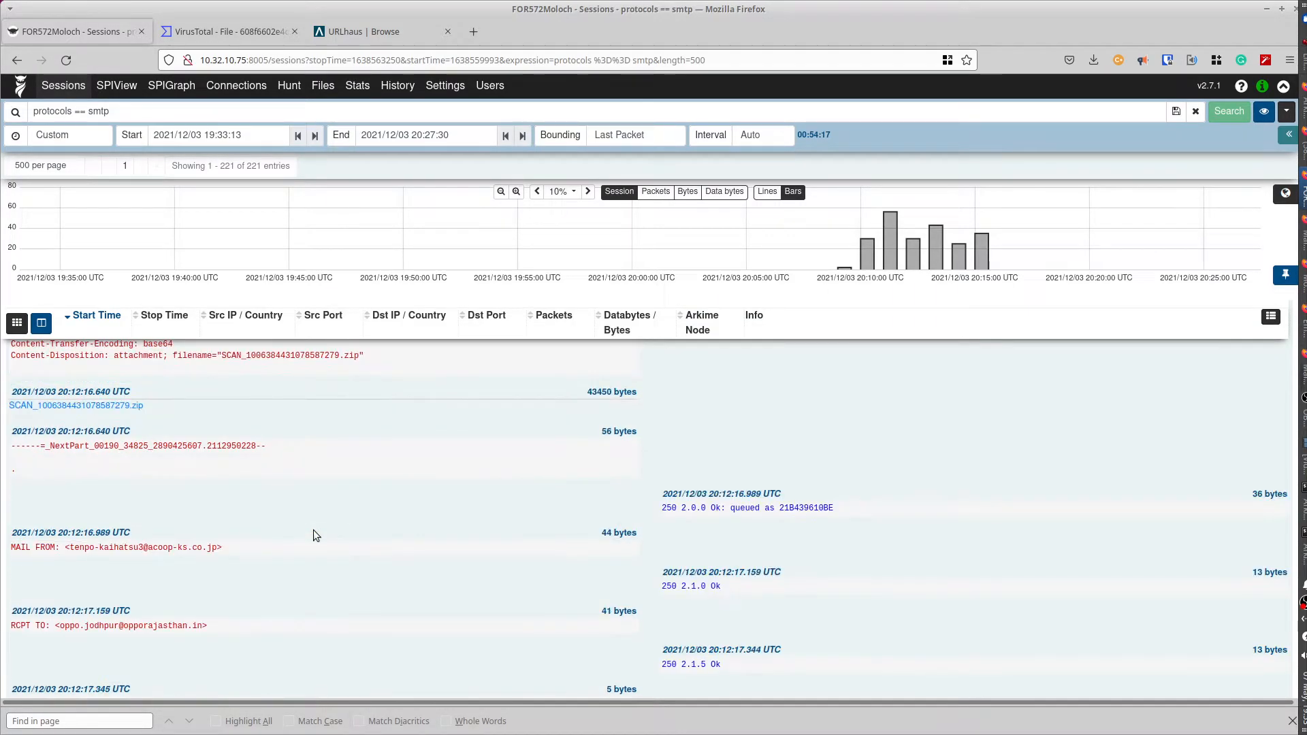
pyautogui.scroll(-15, 313, 530)
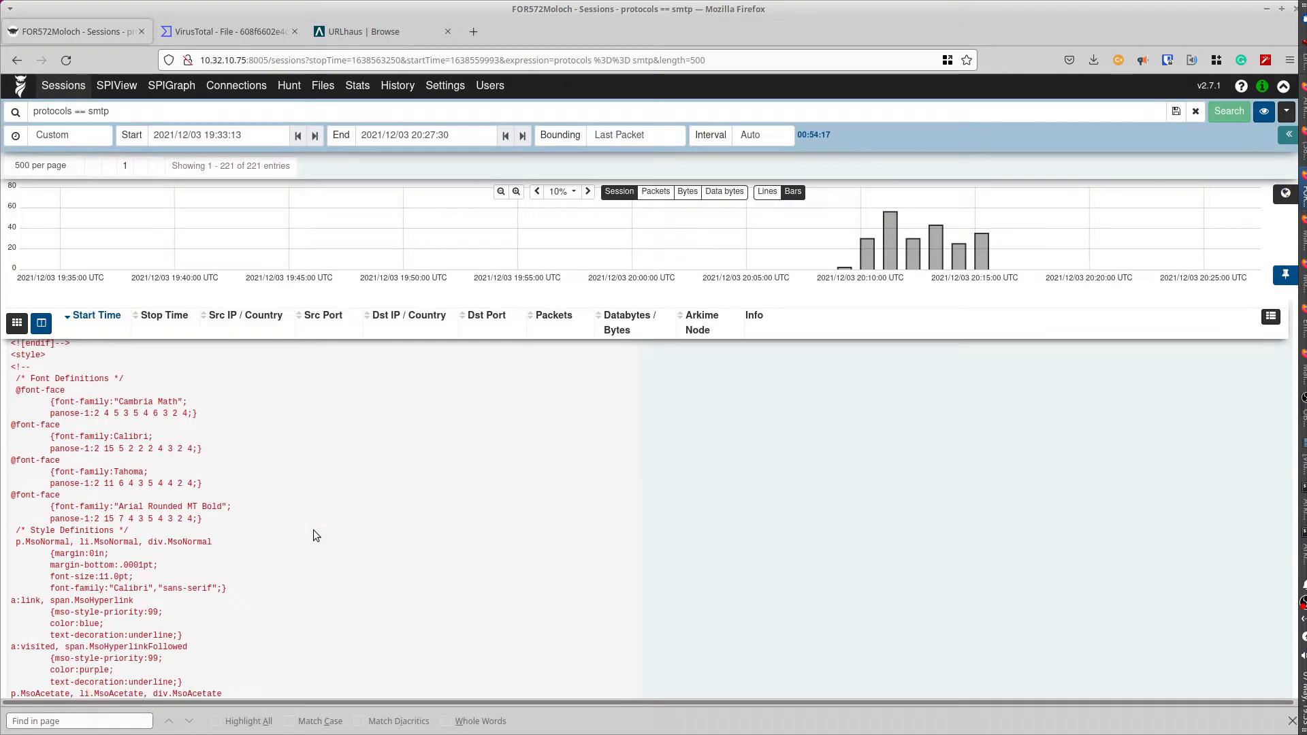
pyautogui.scroll(-15, 314, 531)
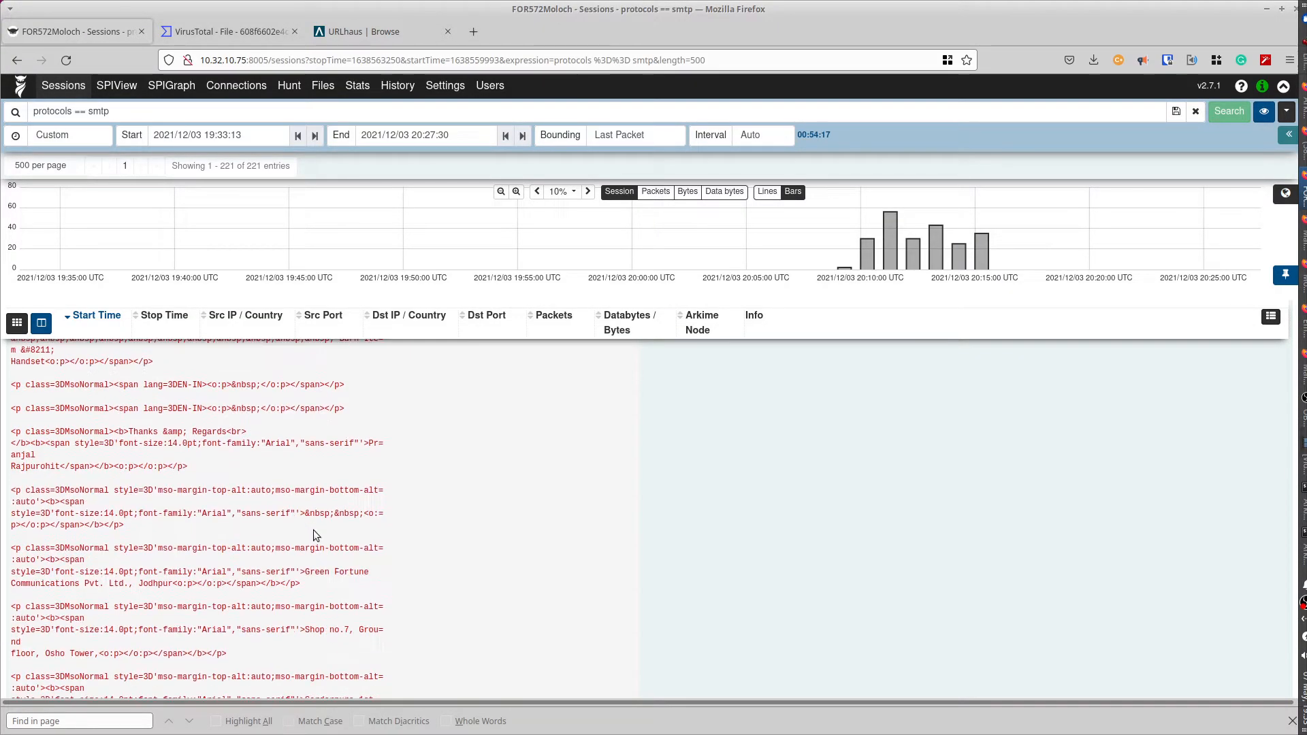
pyautogui.scroll(-12, 313, 530)
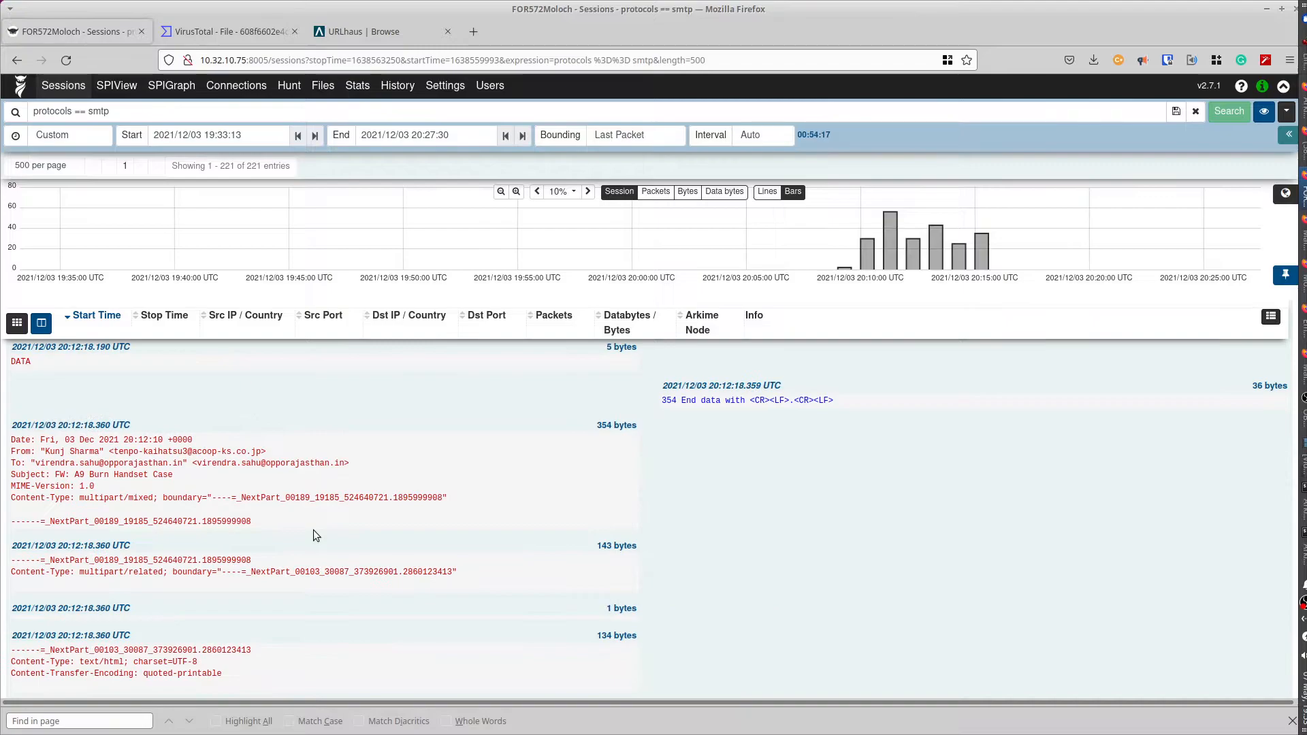
pyautogui.scroll(-8, 313, 530)
pyautogui.scroll(-15, 314, 536)
pyautogui.scroll(-15, 313, 530)
pyautogui.scroll(-15, 314, 531)
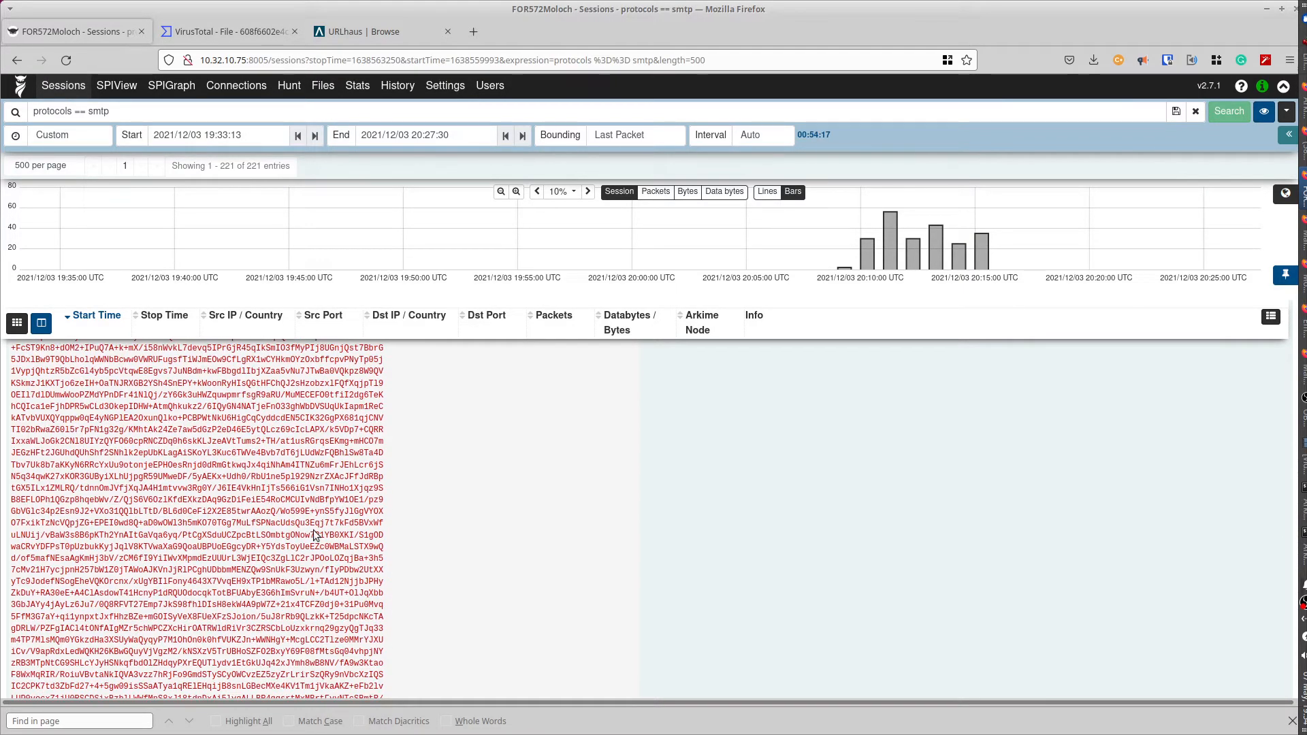
pyautogui.scroll(-3, 313, 529)
pyautogui.scroll(10, 314, 531)
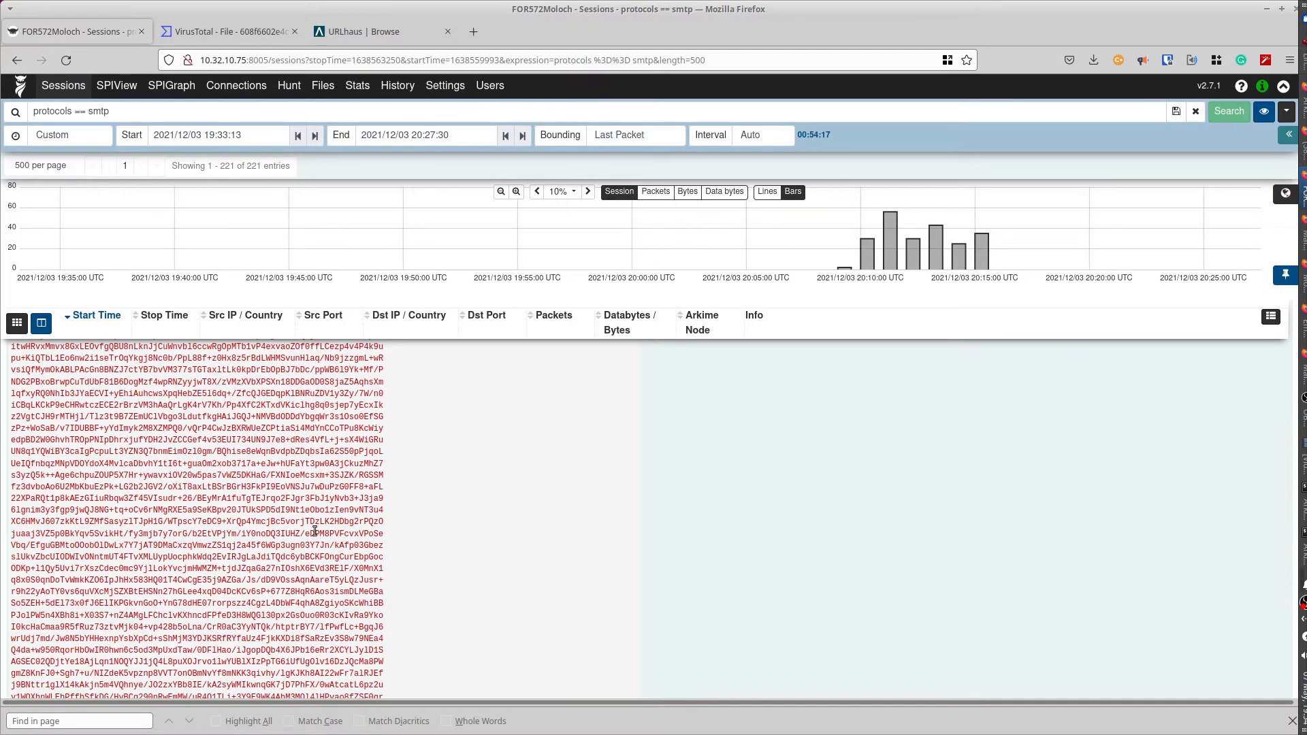
pyautogui.scroll(10, 314, 532)
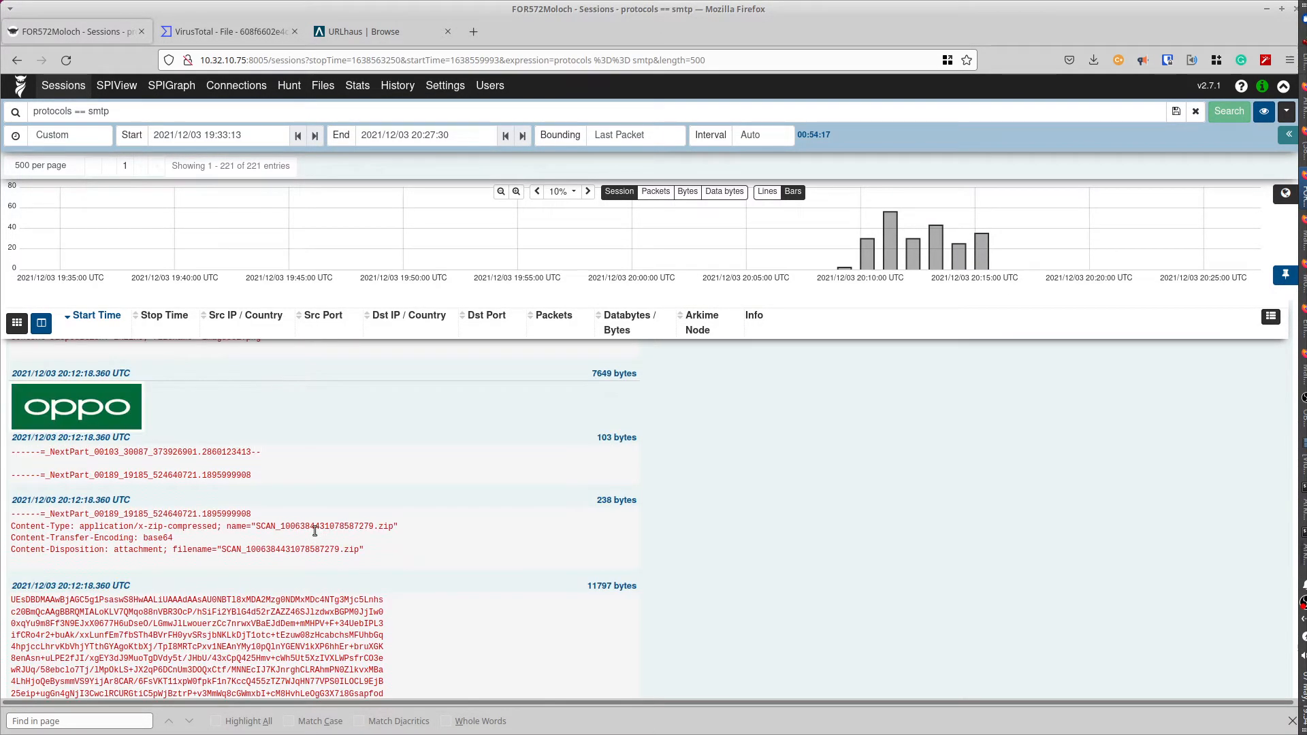
pyautogui.scroll(8, 315, 531)
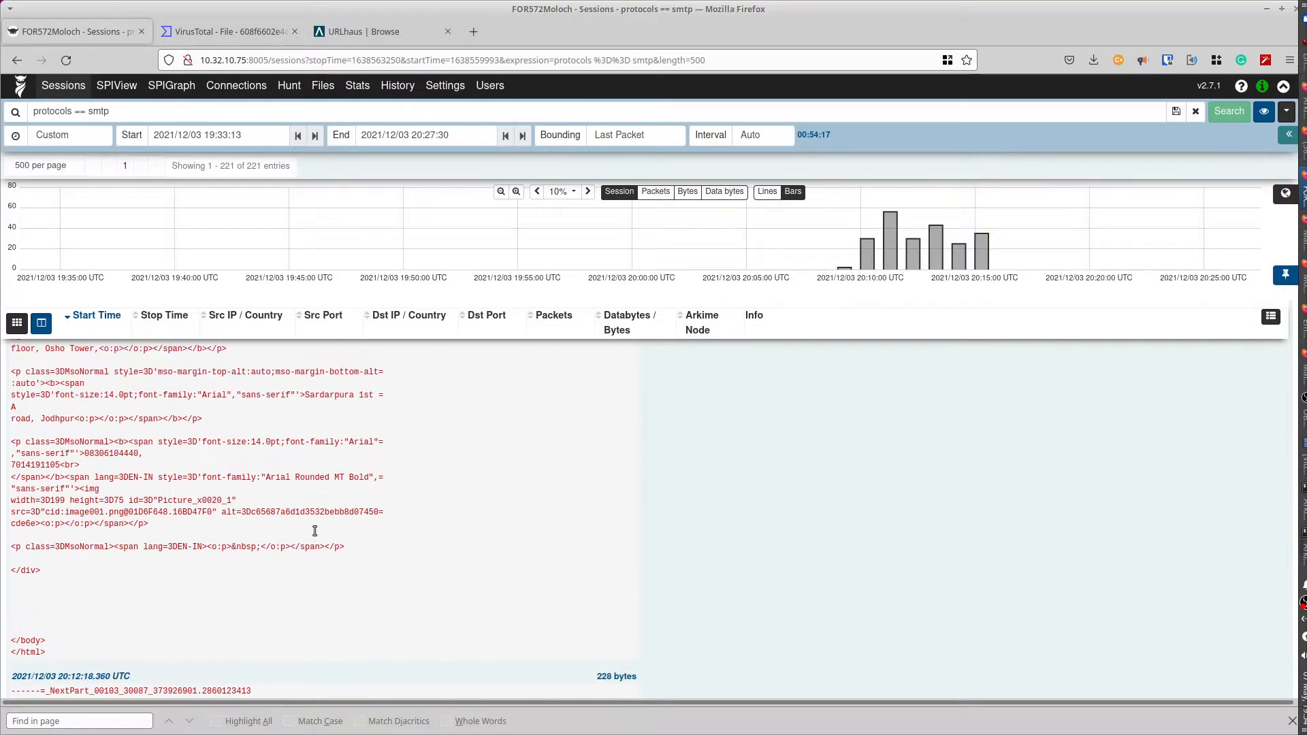
pyautogui.scroll(15, 315, 535)
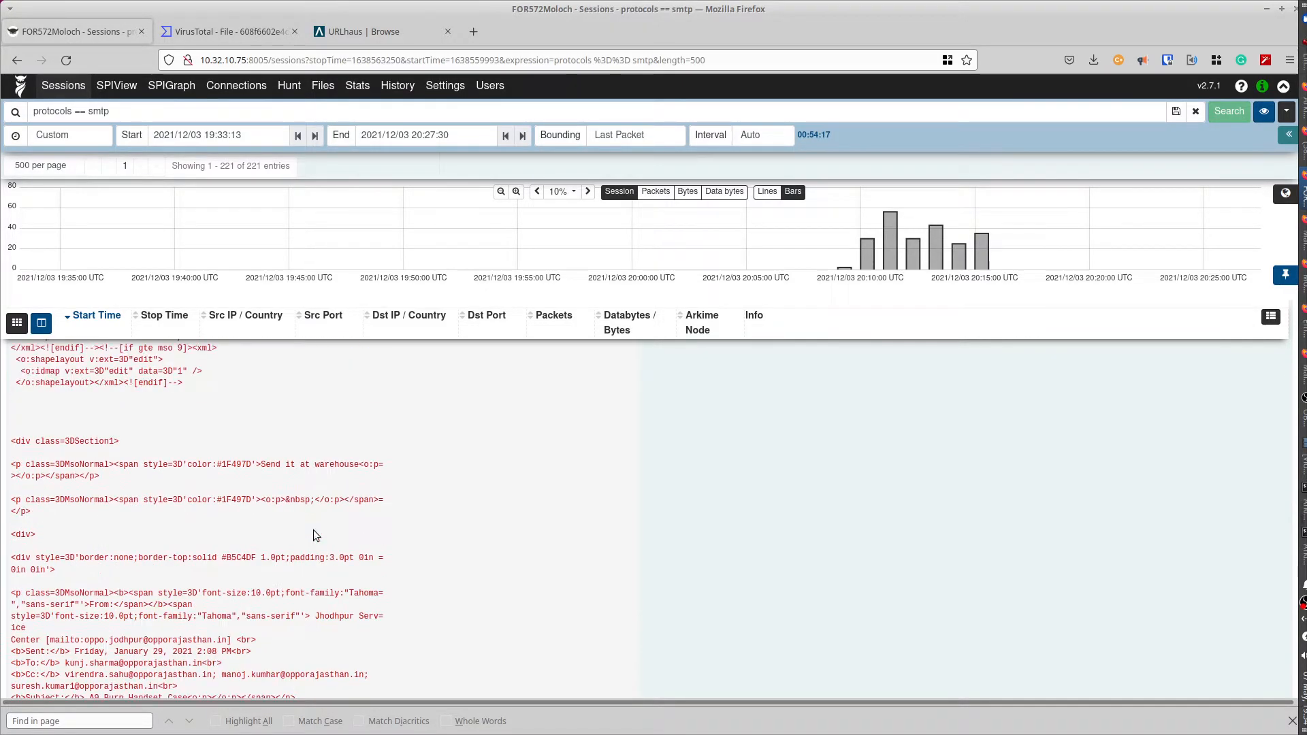
pyautogui.scroll(15, 313, 535)
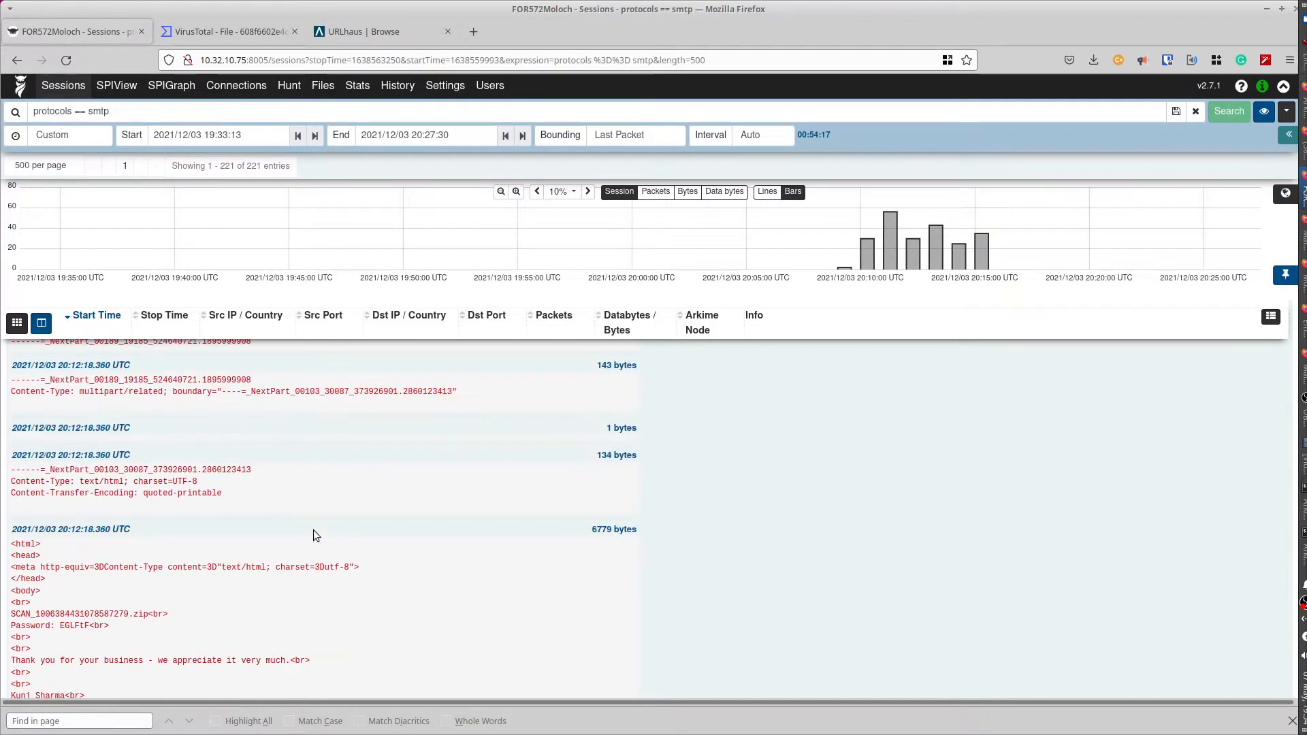
pyautogui.scroll(-4, 313, 530)
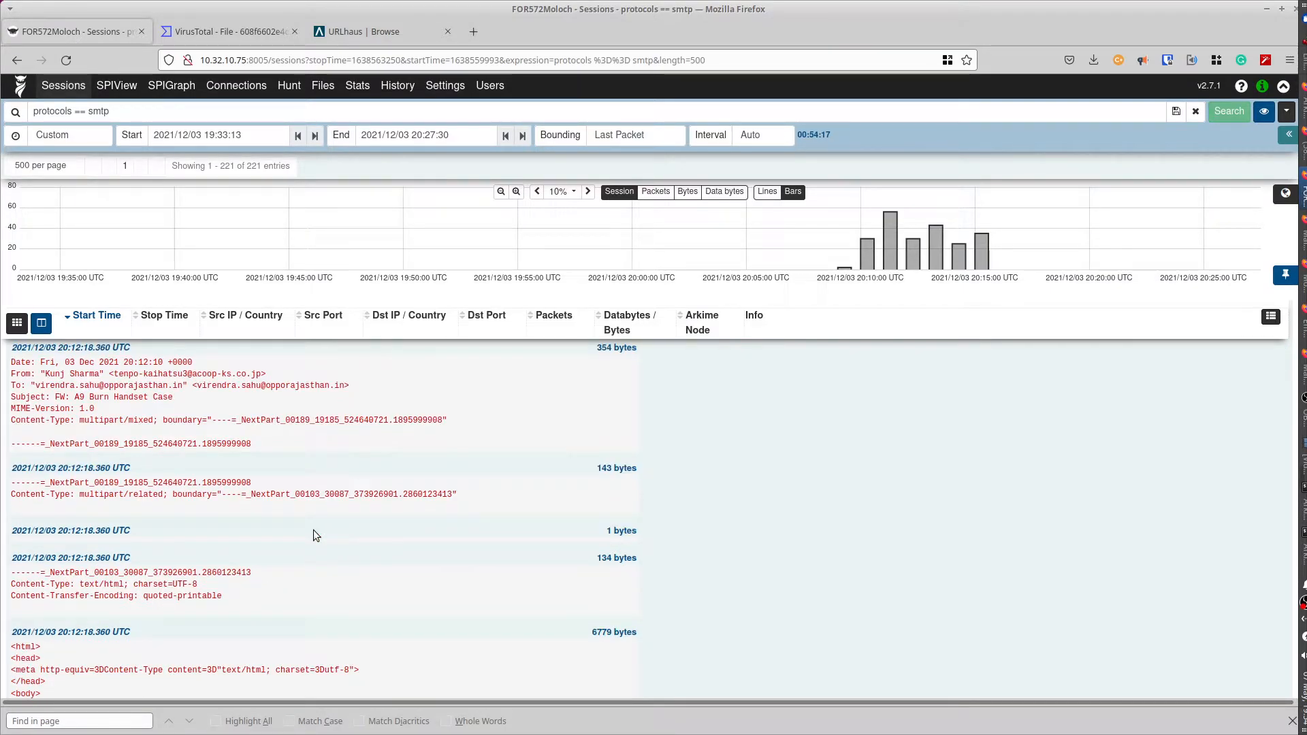
pyautogui.scroll(3, 313, 529)
pyautogui.scroll(7, 313, 529)
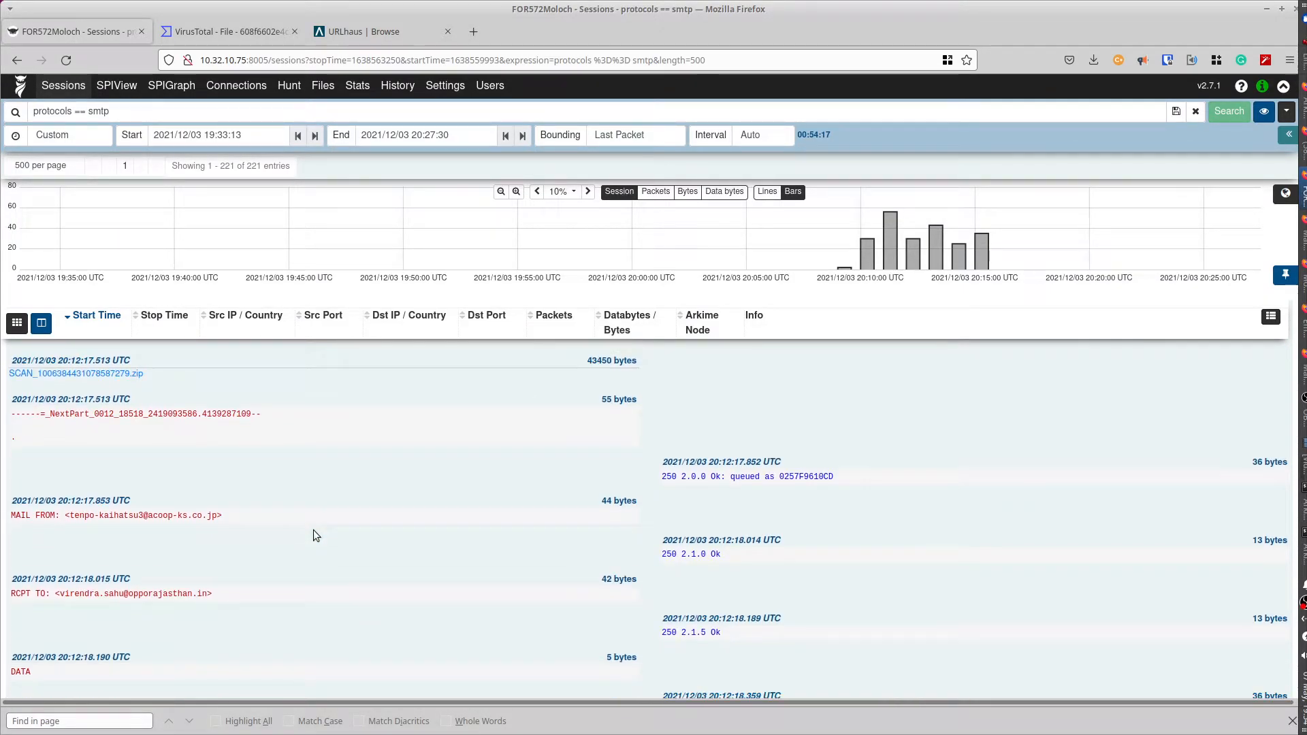
# - Download SCAN_1006384431078587279.zip from the session details and bring the terminal forward
pyautogui.click(68, 374)
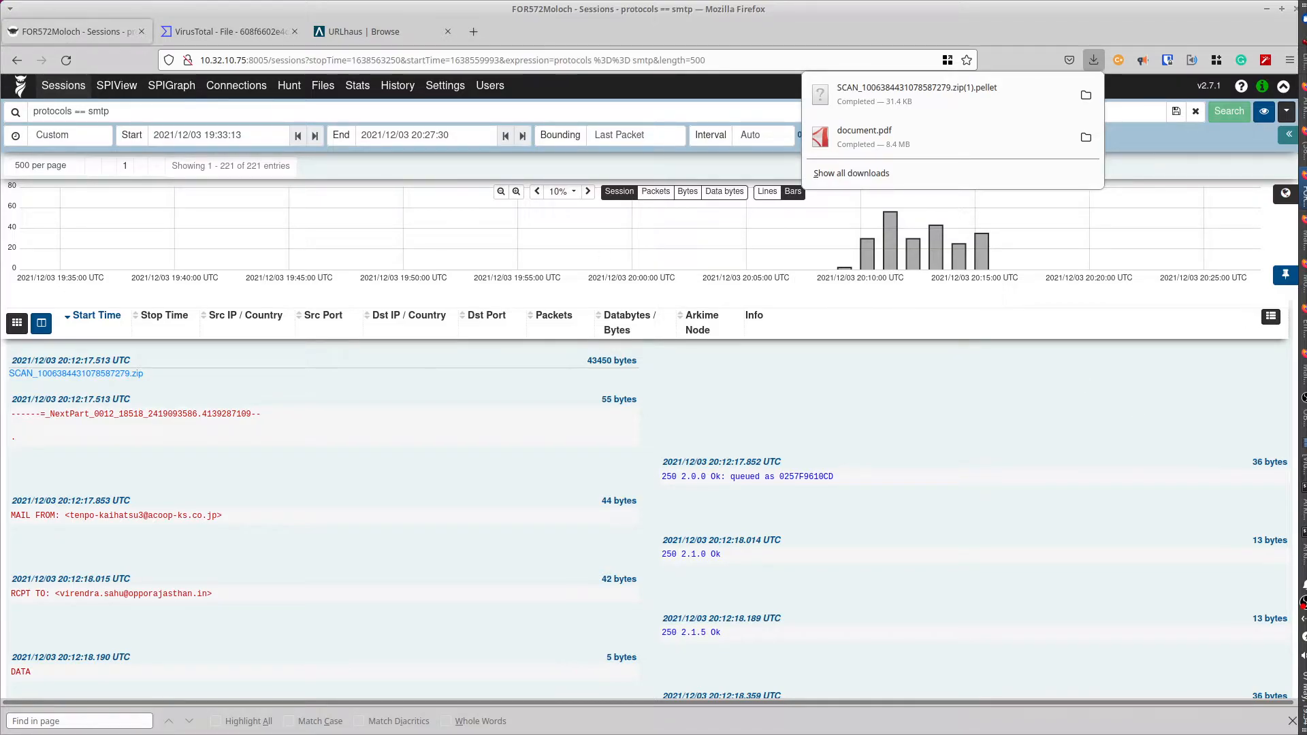
pyautogui.click(1303, 545)
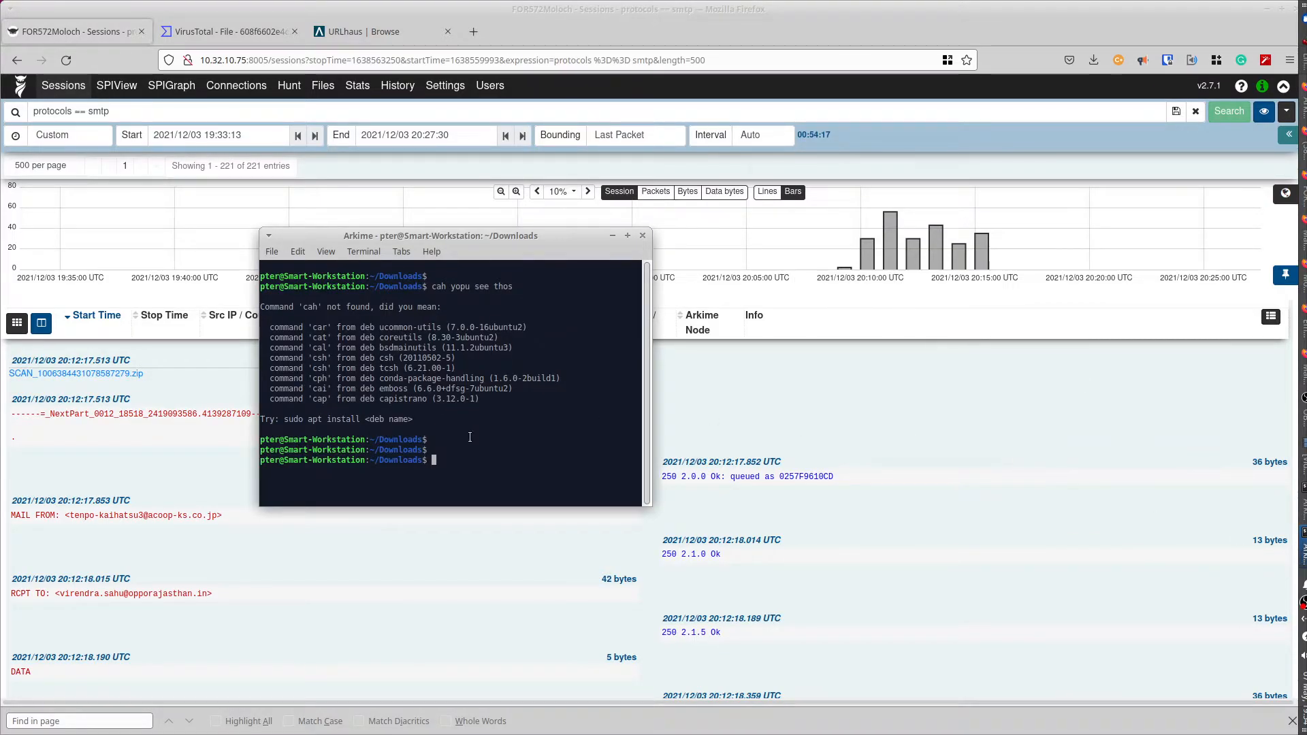
# - List the SCAN* downloads, then clear the screen and rerun the listing
pyautogui.write('ls')
pyautogui.write('SCAN*')
pyautogui.press('Return')
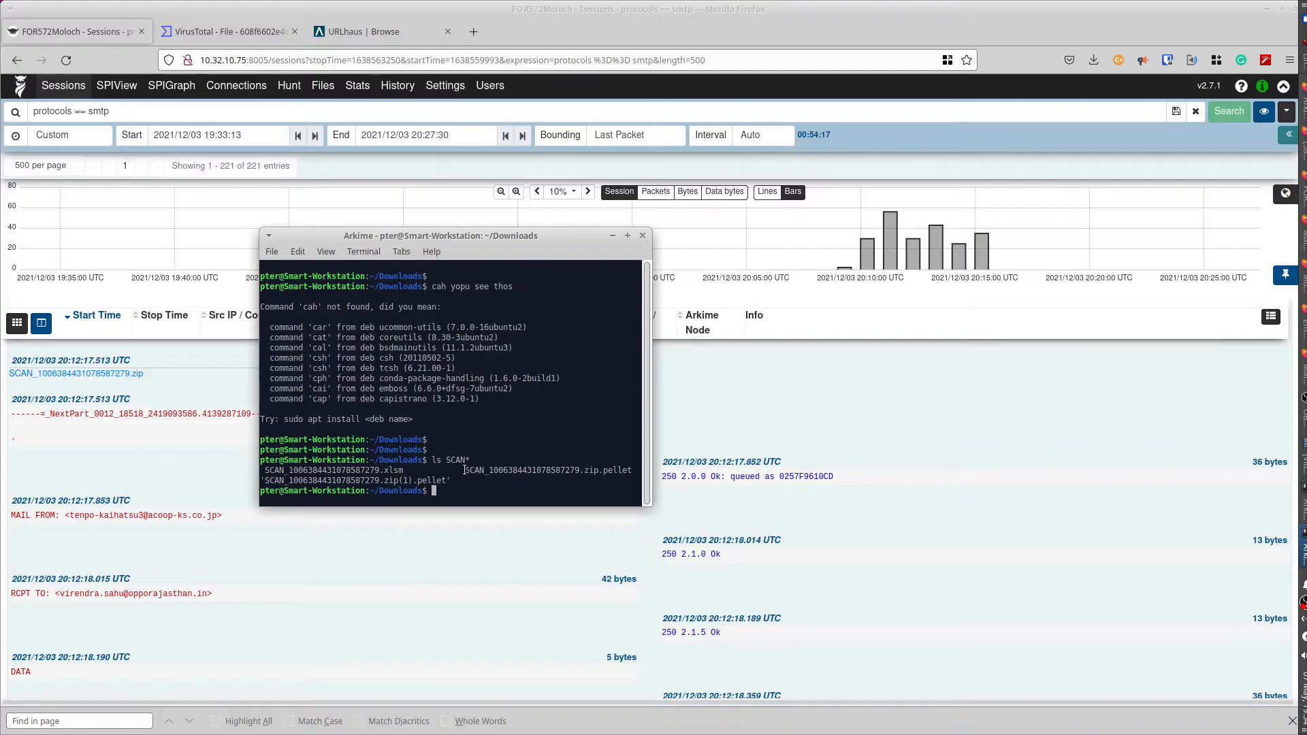
pyautogui.hotkey('ctrl', 'l')
pyautogui.press('Up')
pyautogui.press('Return')
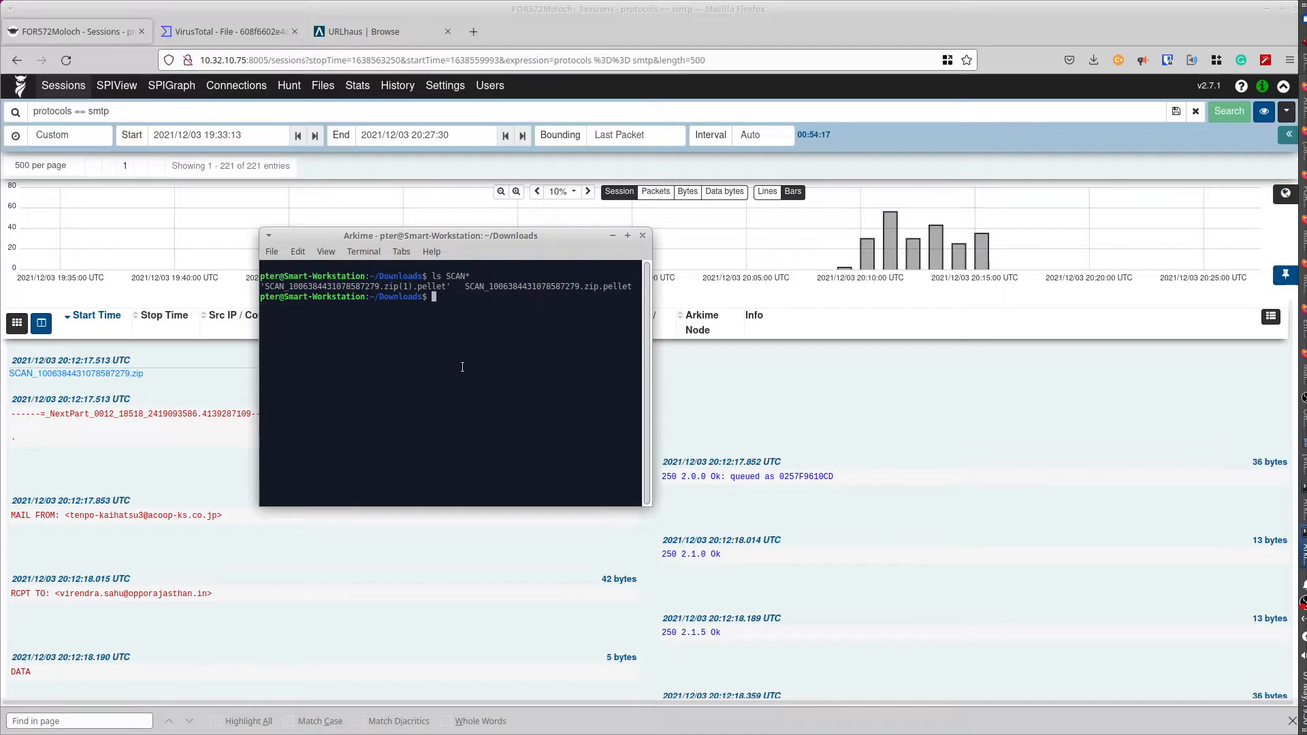
# - Start '7za x' on SCAN_1006384431078587279.zip.pellet, accepting the unsafe-paste warning
pyautogui.write('7za')
pyautogui.write('x SC')
pyautogui.press('BackSpace')
pyautogui.press('BackSpace')
pyautogui.moveTo(462, 287); pyautogui.dragTo(635, 287)
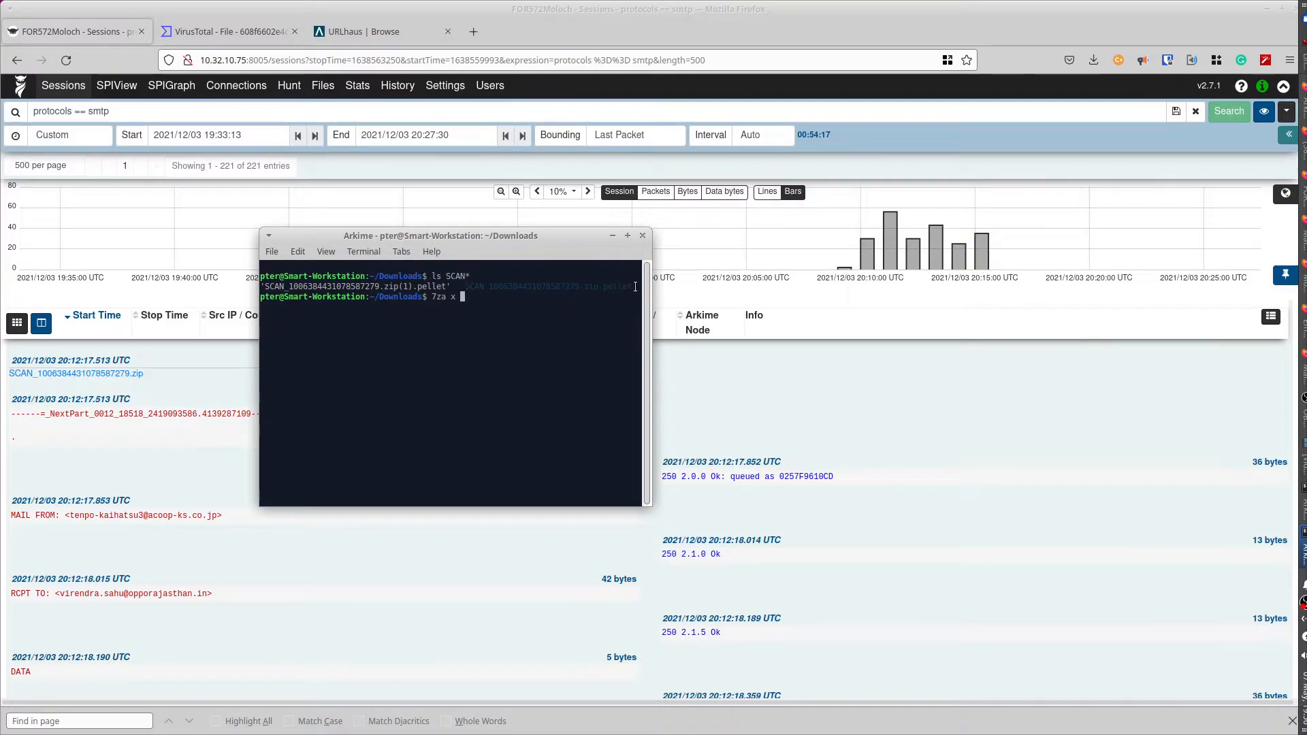
pyautogui.middleClick(461, 297)
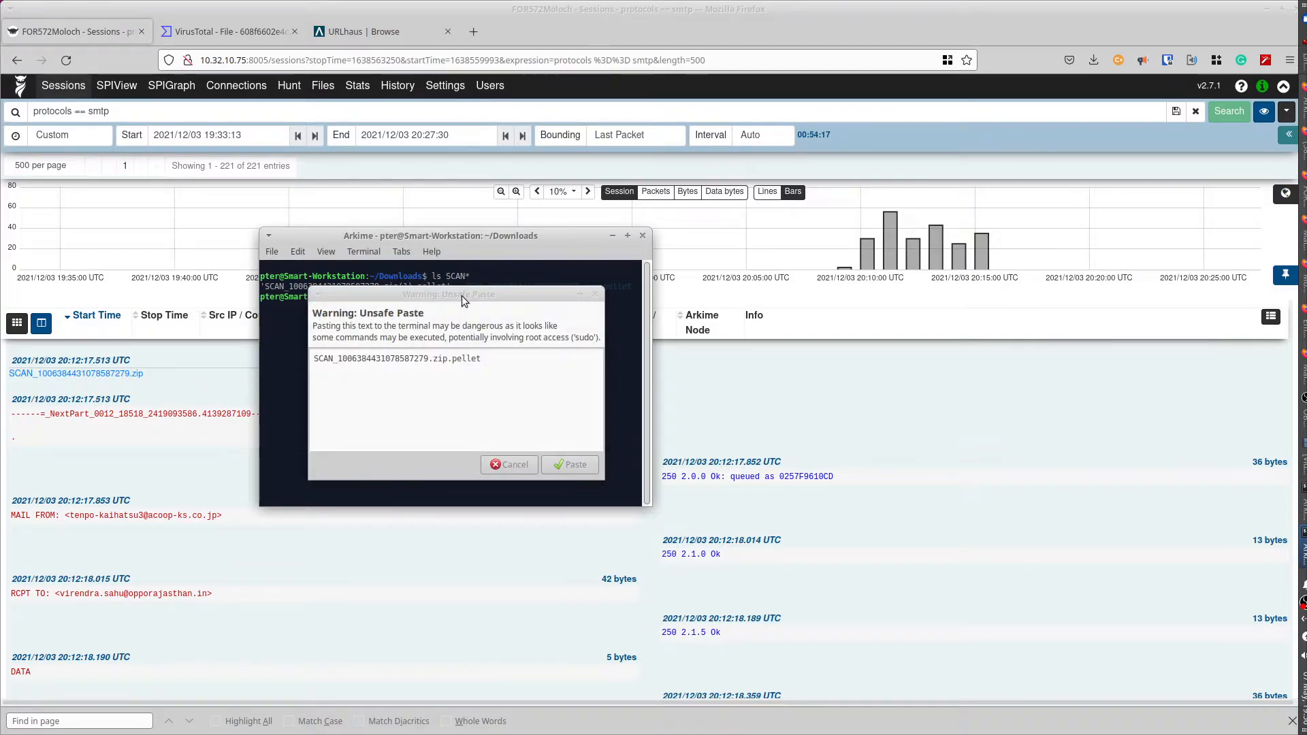
pyautogui.click(558, 464)
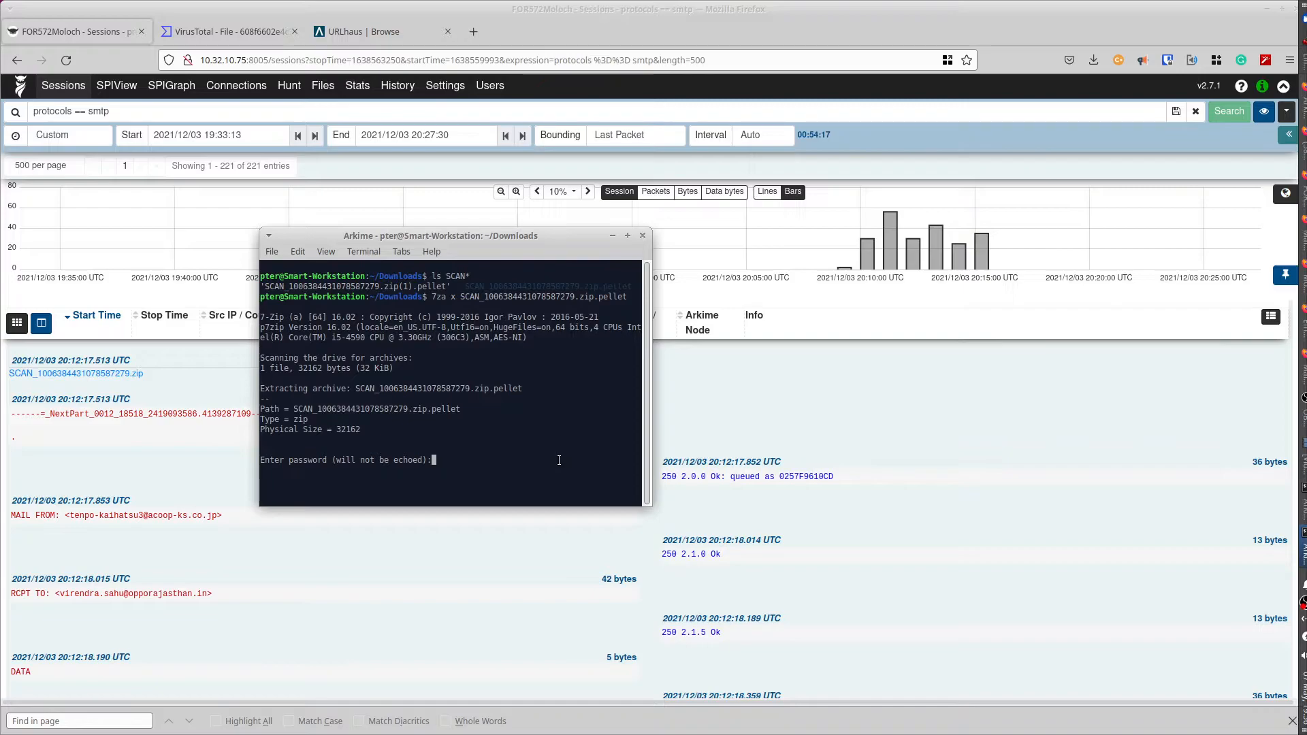
# - Back in Arkime, select the archive password after 'Password:' in the email's HTML body
pyautogui.click(191, 473)
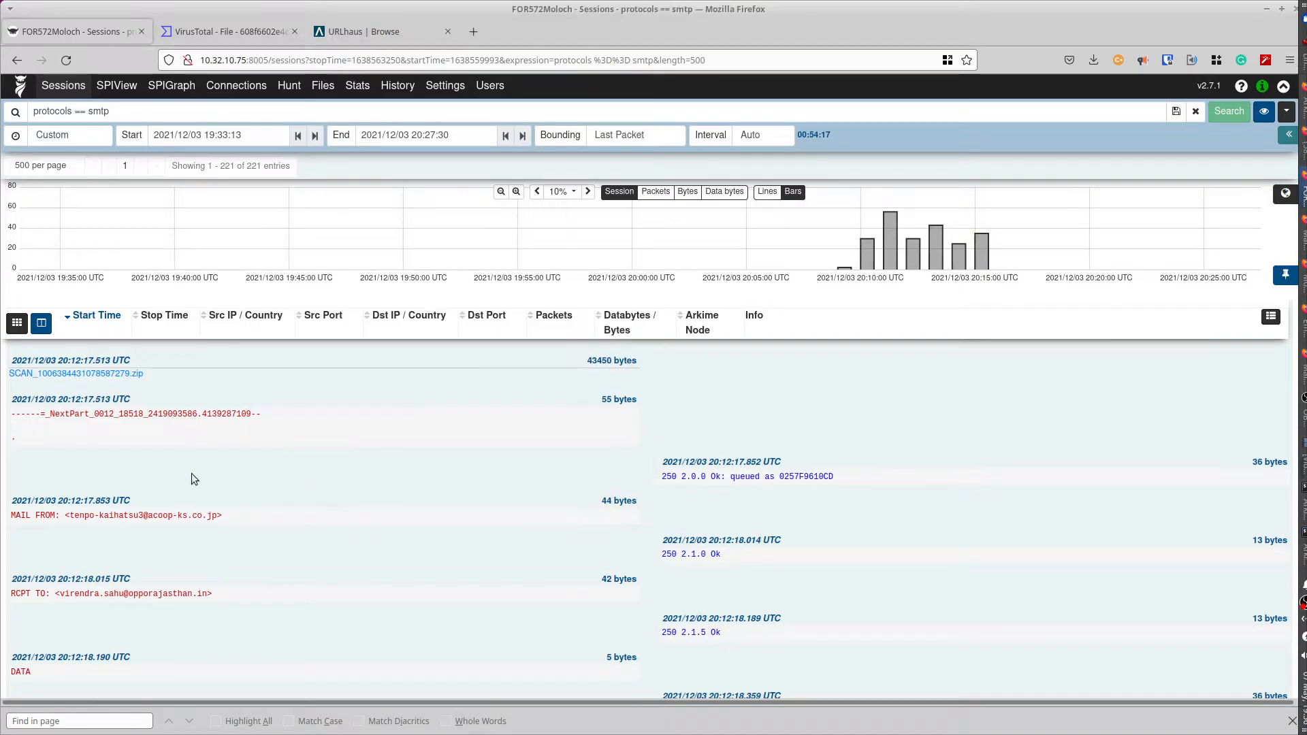
pyautogui.scroll(-10, 191, 473)
pyautogui.scroll(-15, 191, 473)
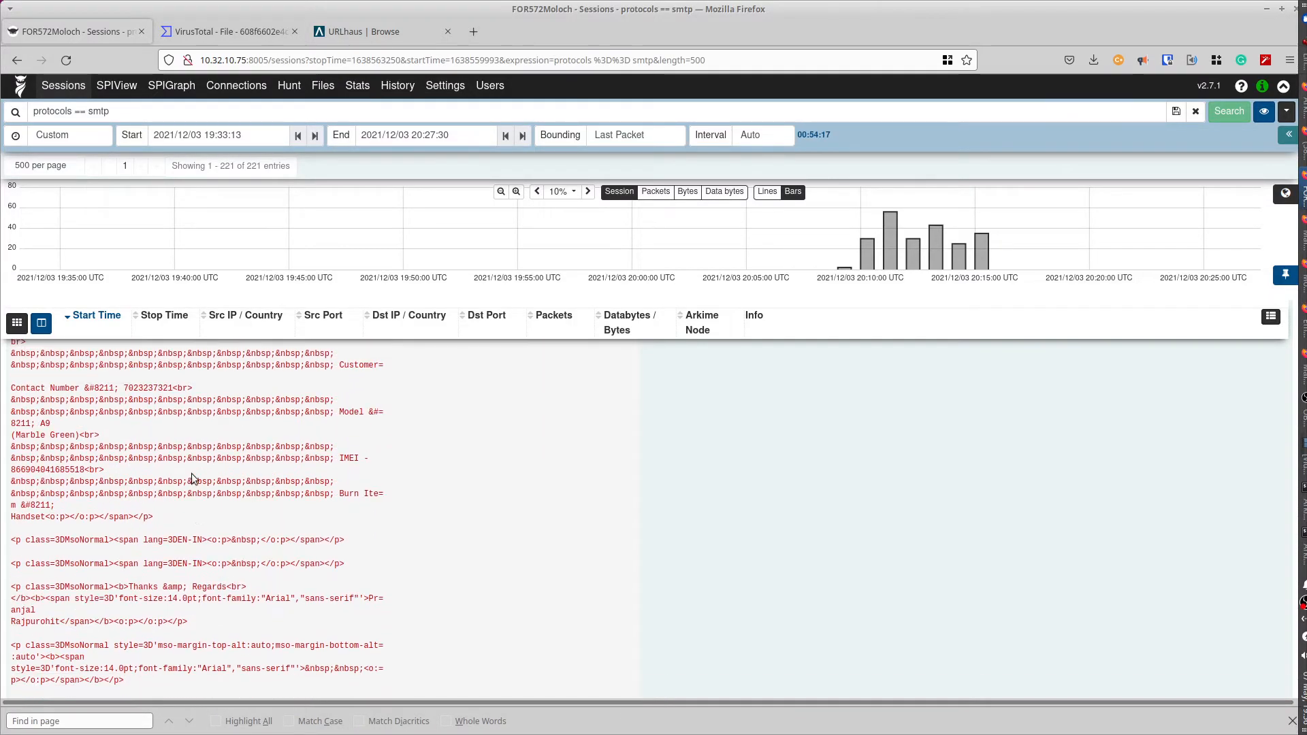
pyautogui.scroll(15, 190, 473)
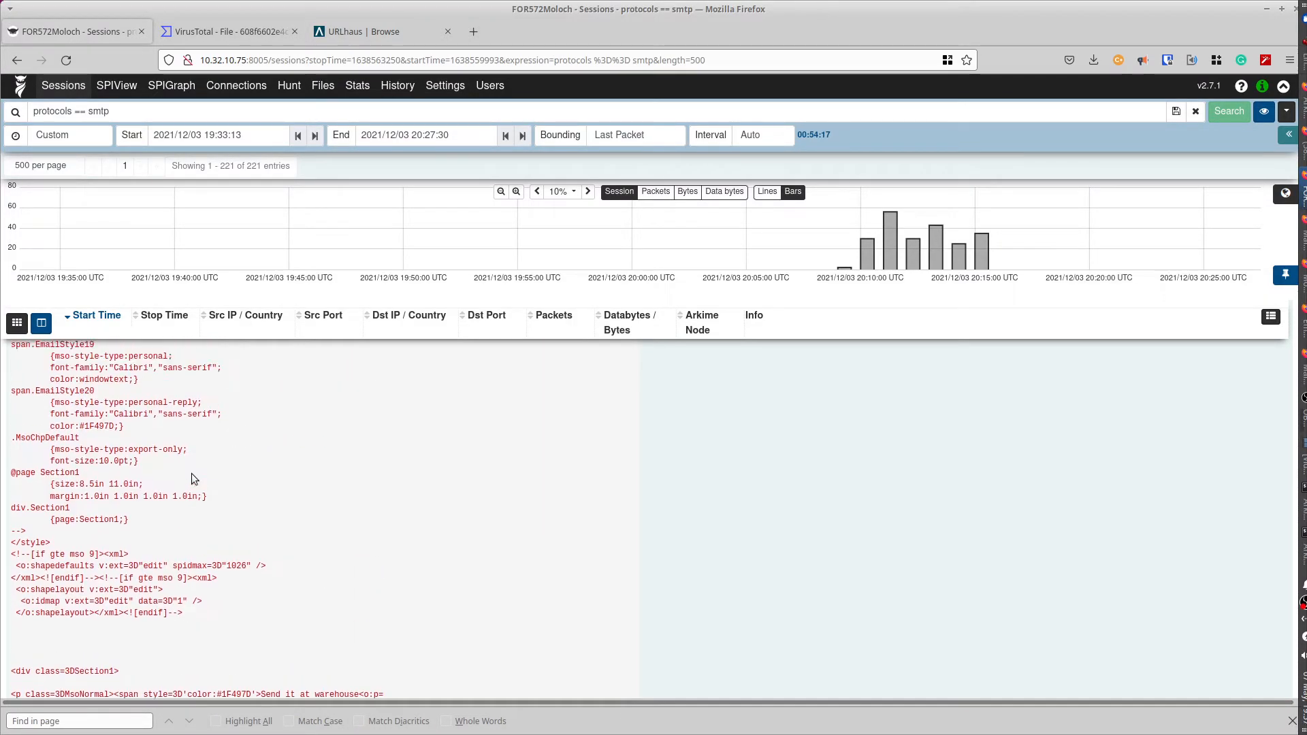
pyautogui.scroll(-5, 191, 472)
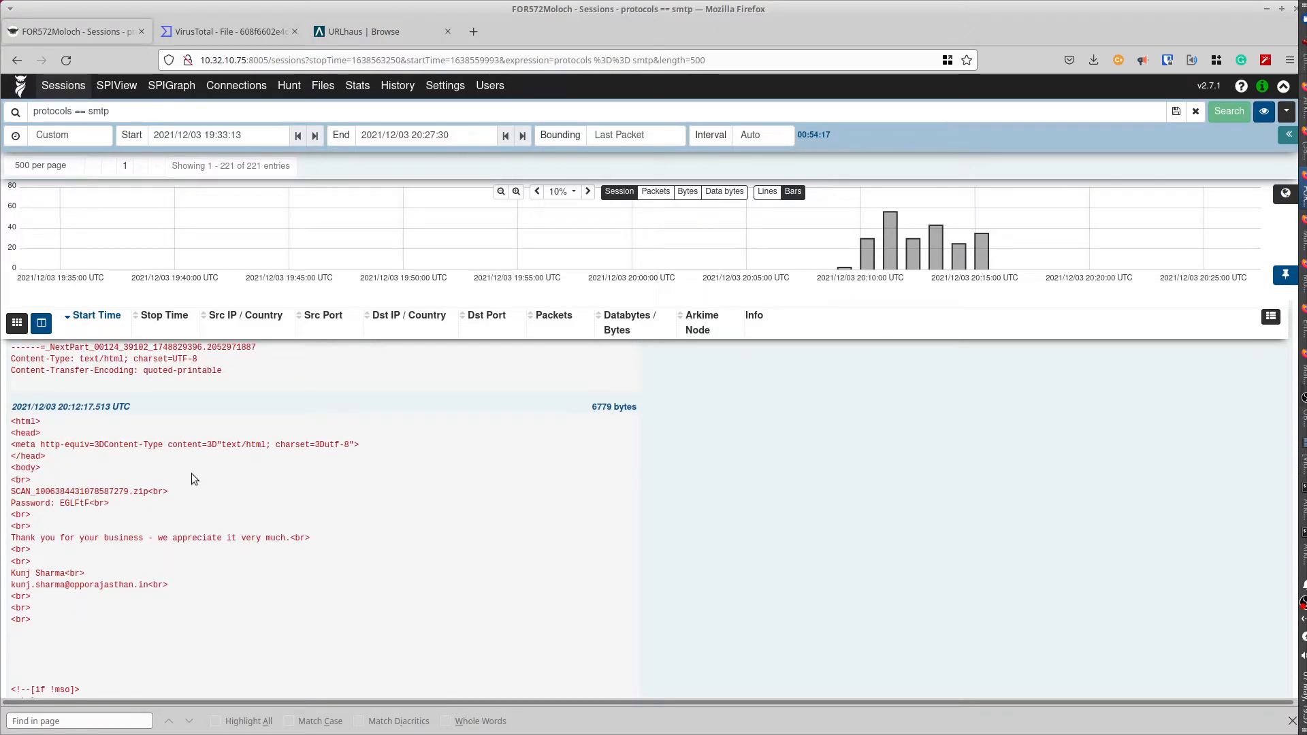
pyautogui.moveTo(60, 504); pyautogui.dragTo(89, 501)
# - Submit the archive password to extract it, then list the SCAN files again
pyautogui.hotkey('alt', 'Tab')
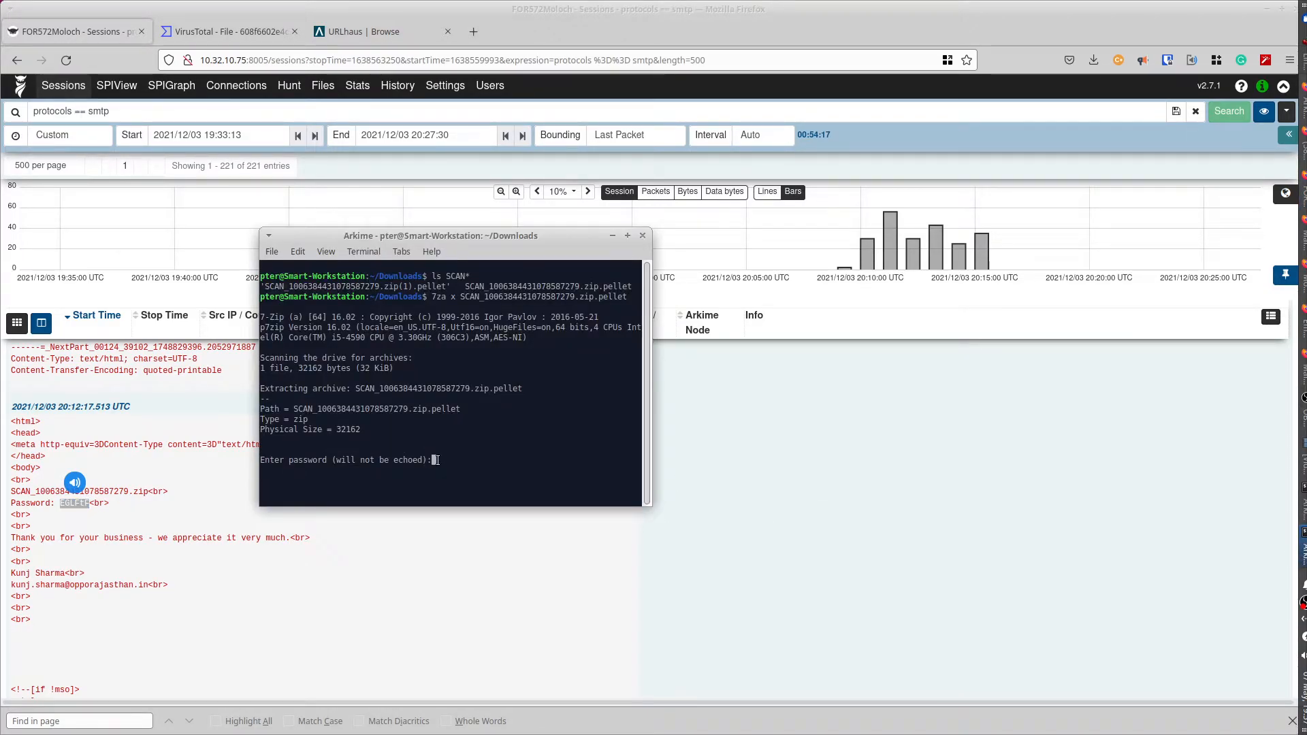
pyautogui.press('Return')
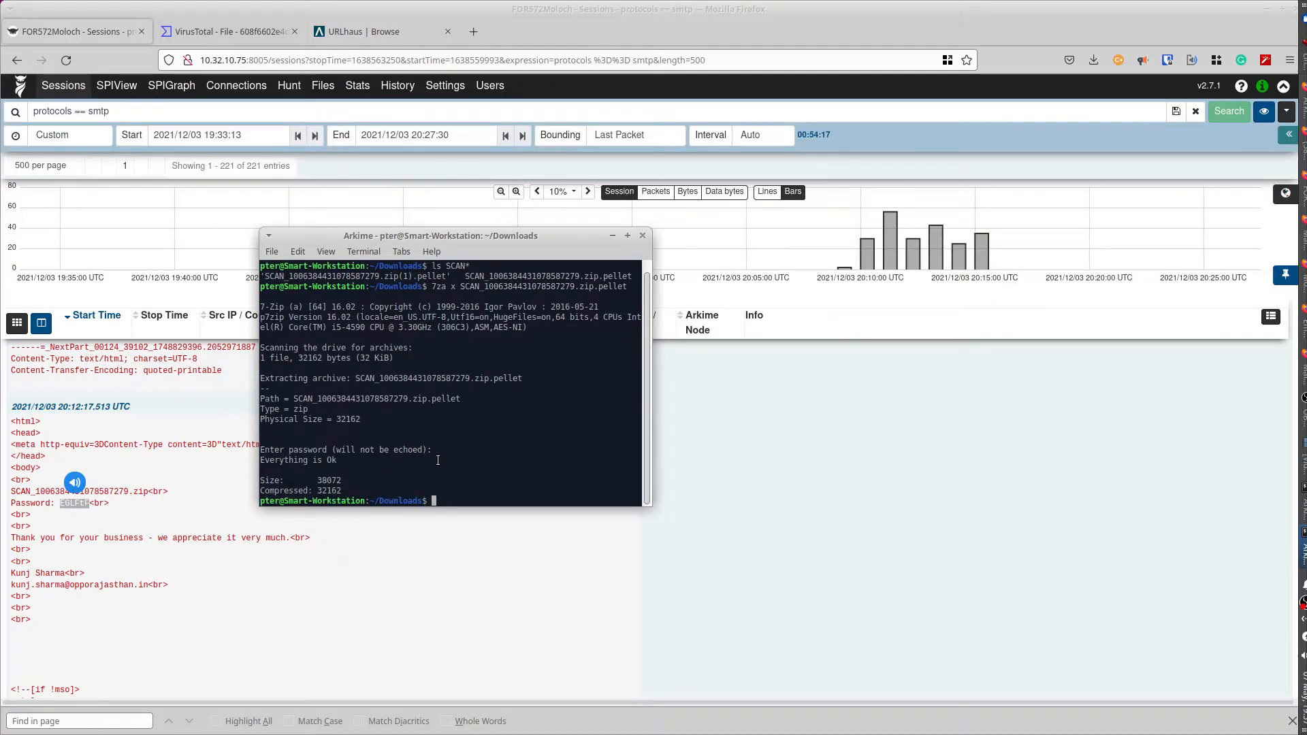
pyautogui.press('Up')
pyautogui.press('Up')
pyautogui.press('Return')
# - Run file on SCAN_1006384431078587279.xlsm, confirming it is Microsoft Excel 2007+
pyautogui.moveTo(403, 481); pyautogui.dragTo(264, 481)
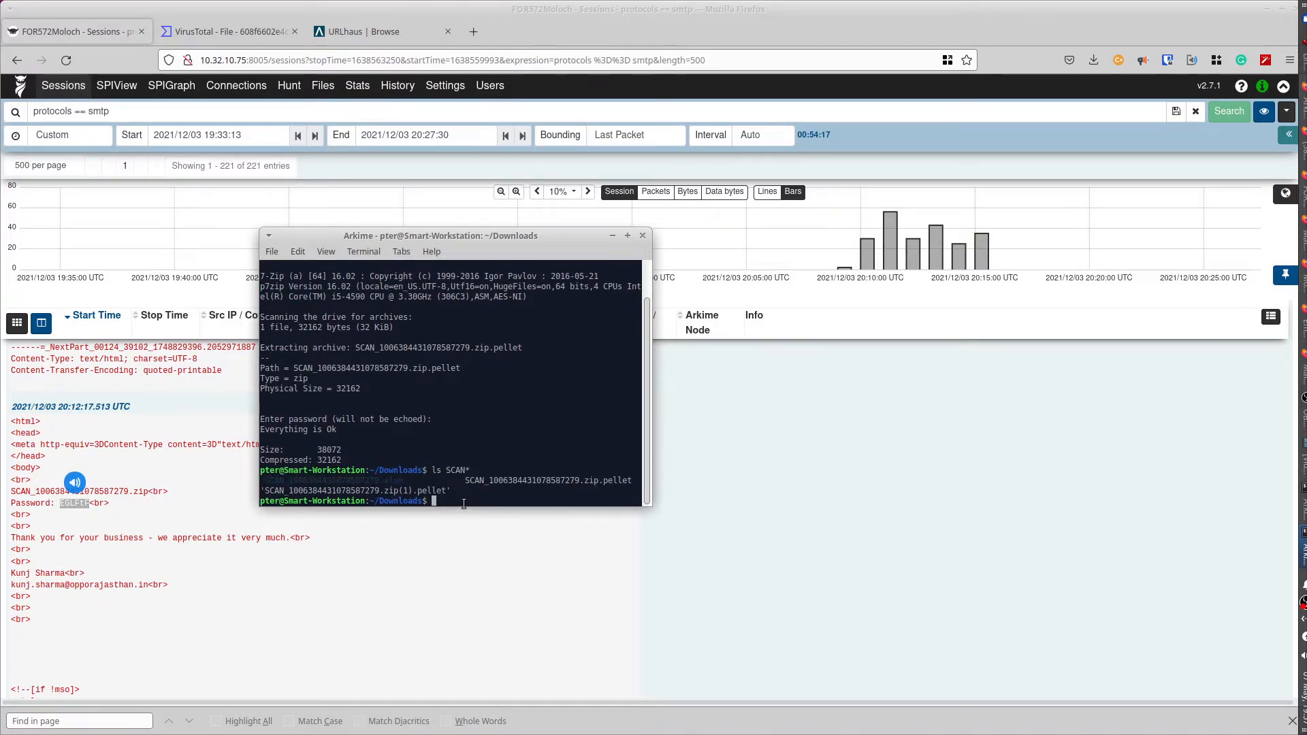
pyautogui.write('file')
pyautogui.middleClick(478, 501)
pyautogui.press('Return')
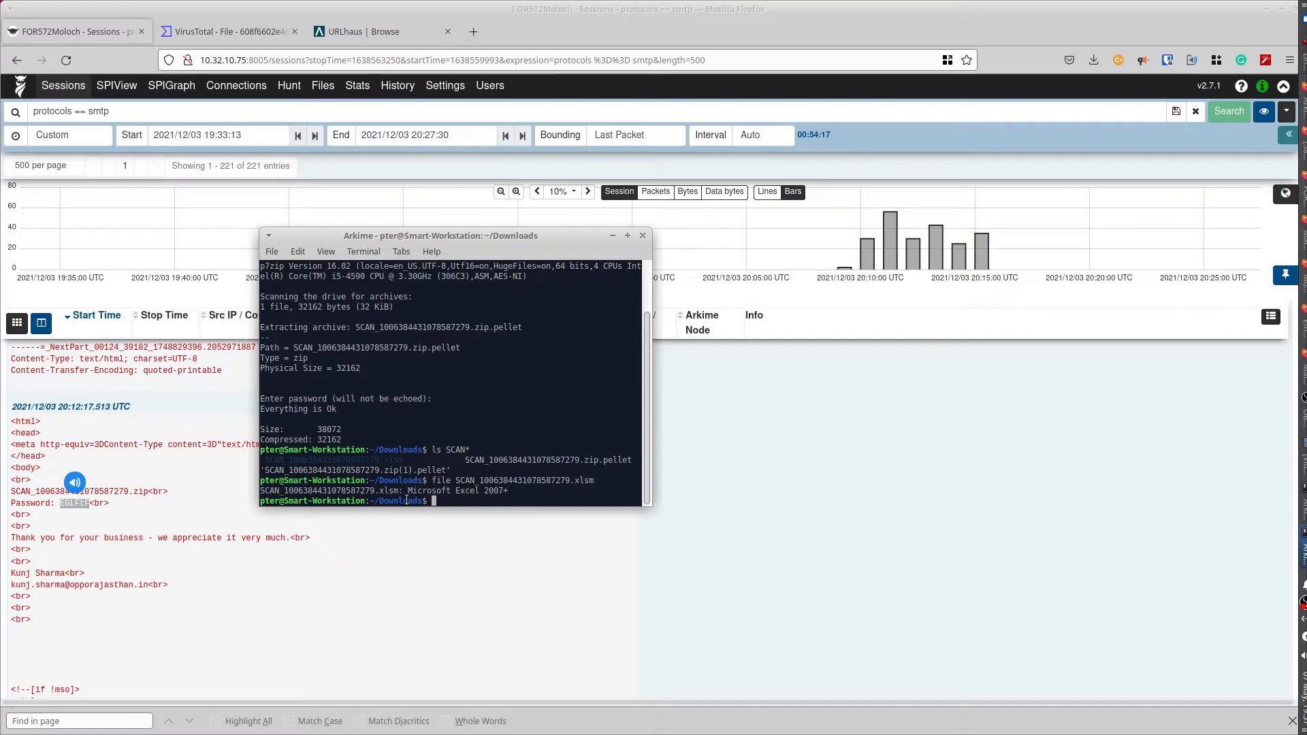
pyautogui.moveTo(405, 489)
pyautogui.mouseDown()
pyautogui.moveTo(510, 489)
pyautogui.moveTo(407, 489)
pyautogui.mouseUp()
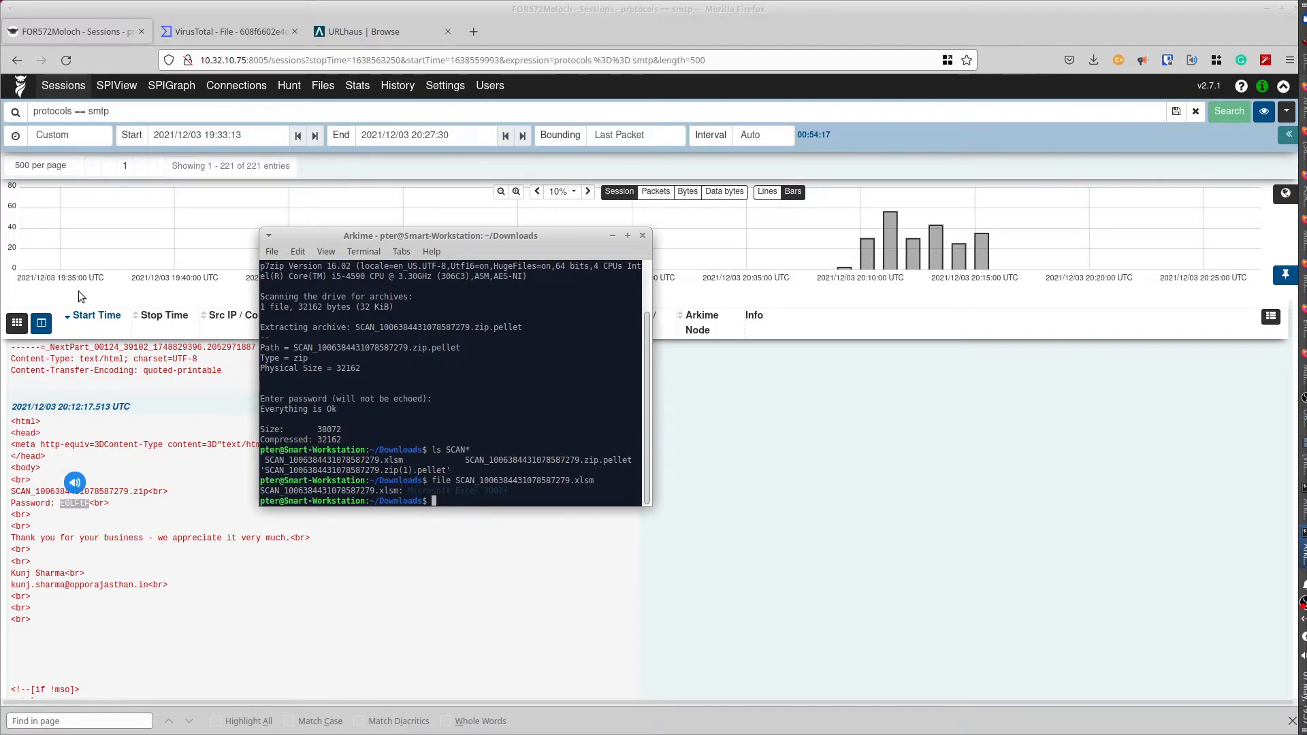
# - Bring Arkime forward and scroll the SMTP session list down to the 20:10 rows
pyautogui.click(34, 295)
pyautogui.scroll(-5, 34, 296)
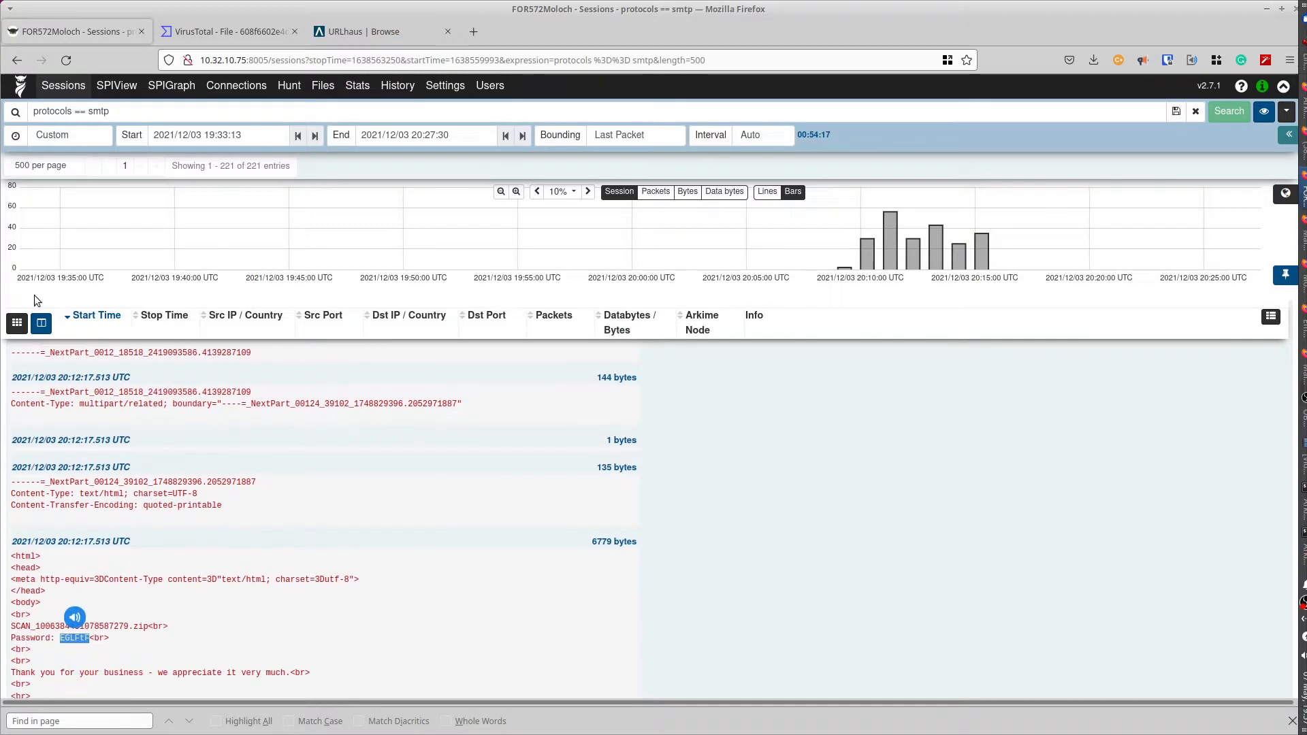
pyautogui.scroll(-15, 34, 296)
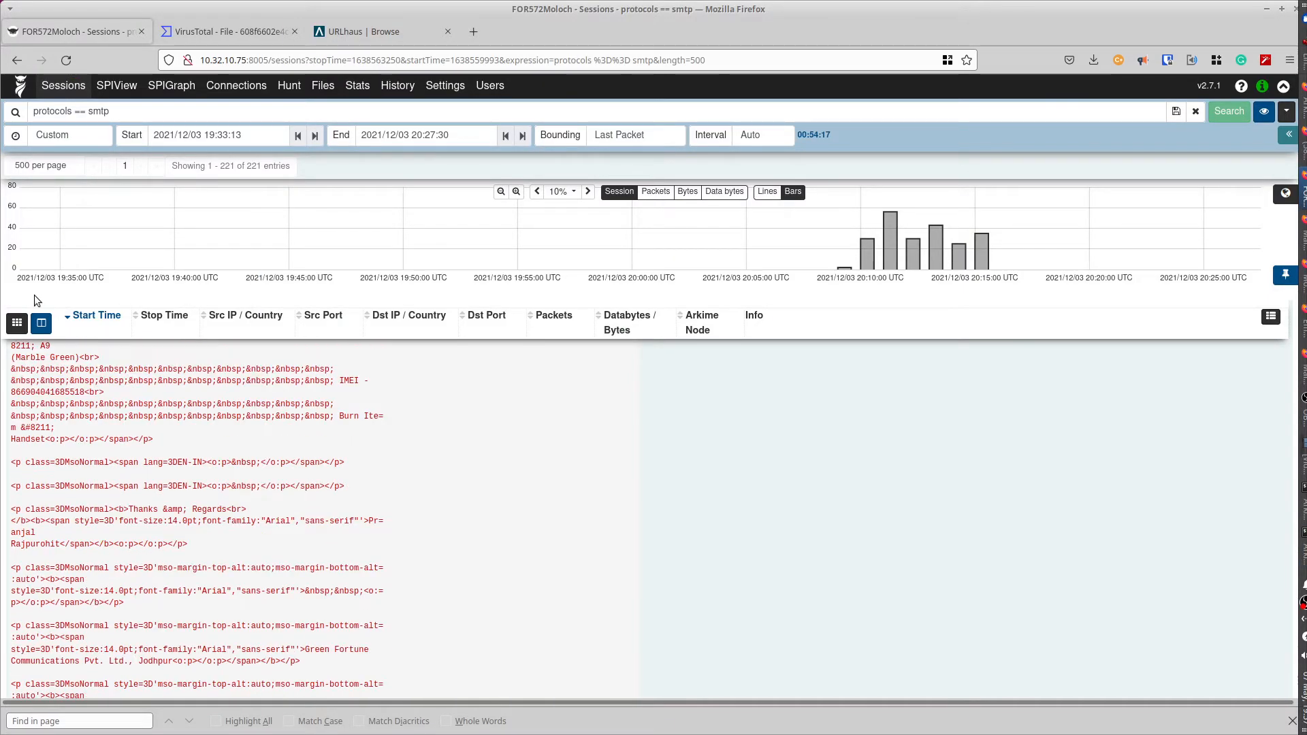
pyautogui.scroll(15, 34, 295)
pyautogui.scroll(-10, 34, 296)
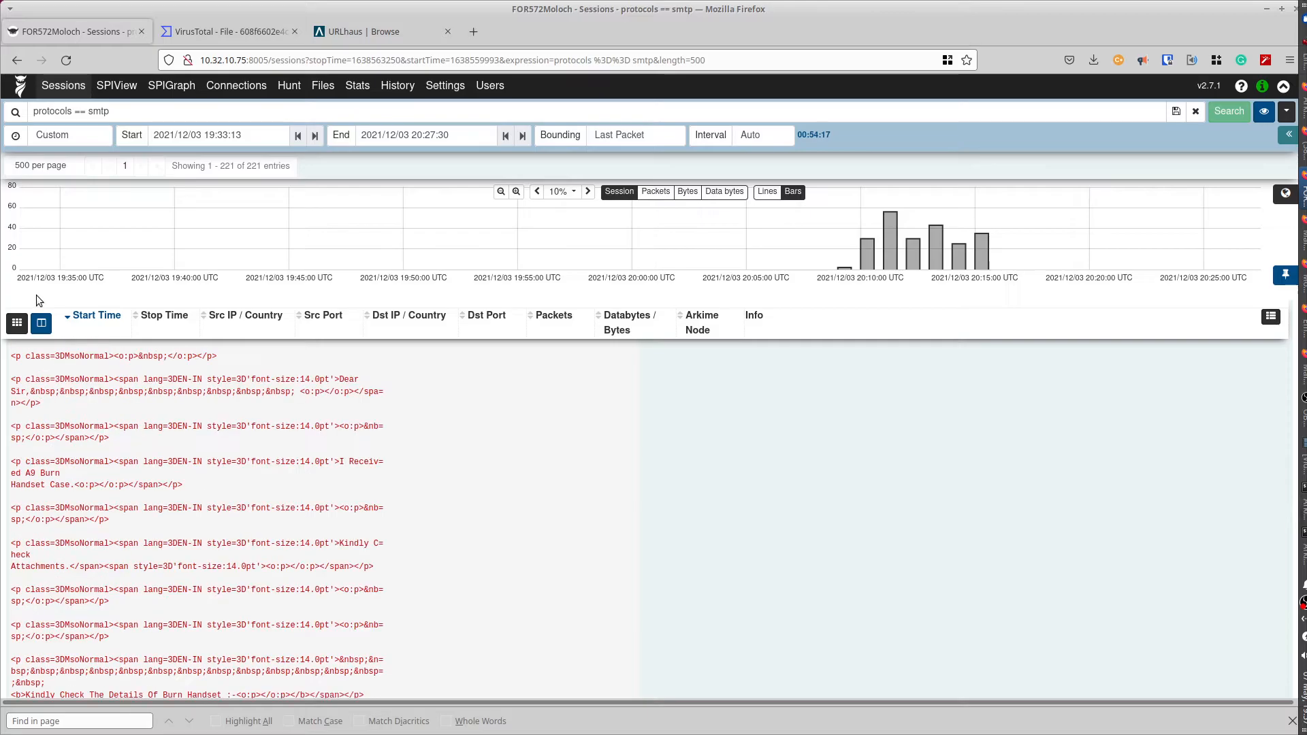
pyautogui.scroll(-15, 36, 295)
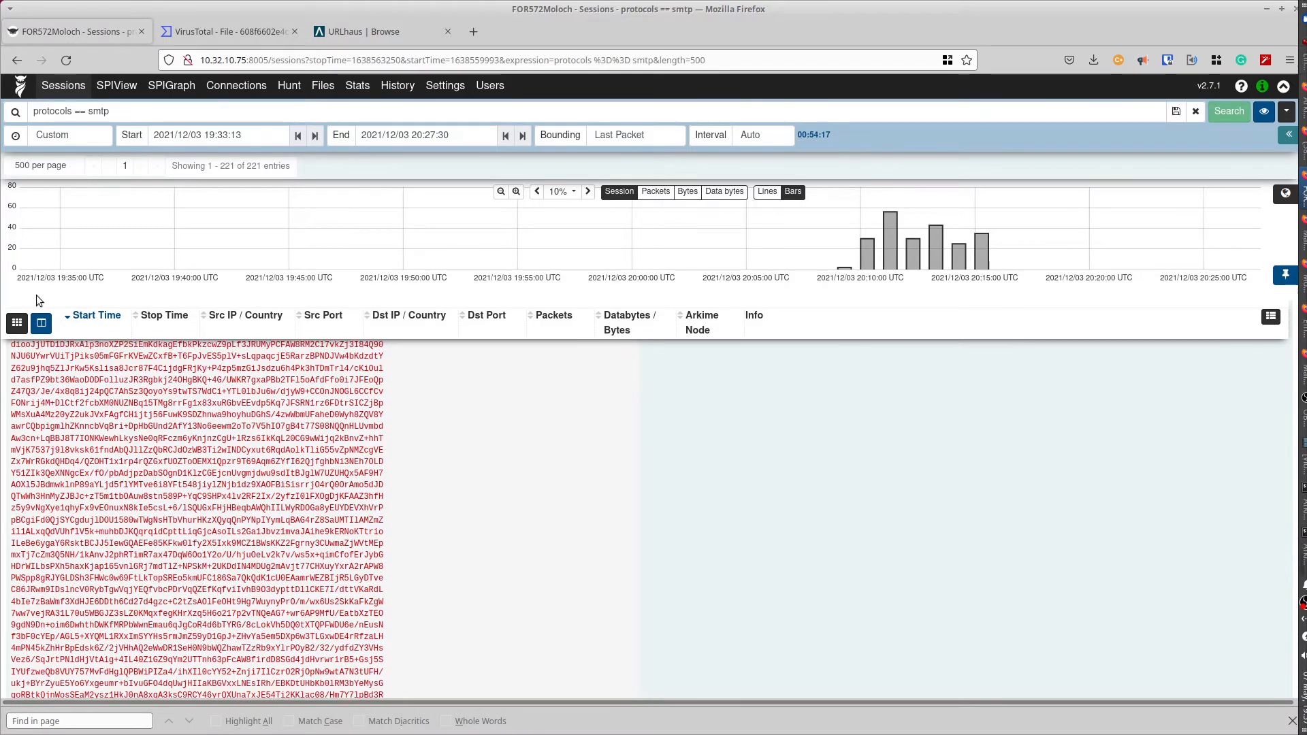
pyautogui.scroll(-20, 36, 296)
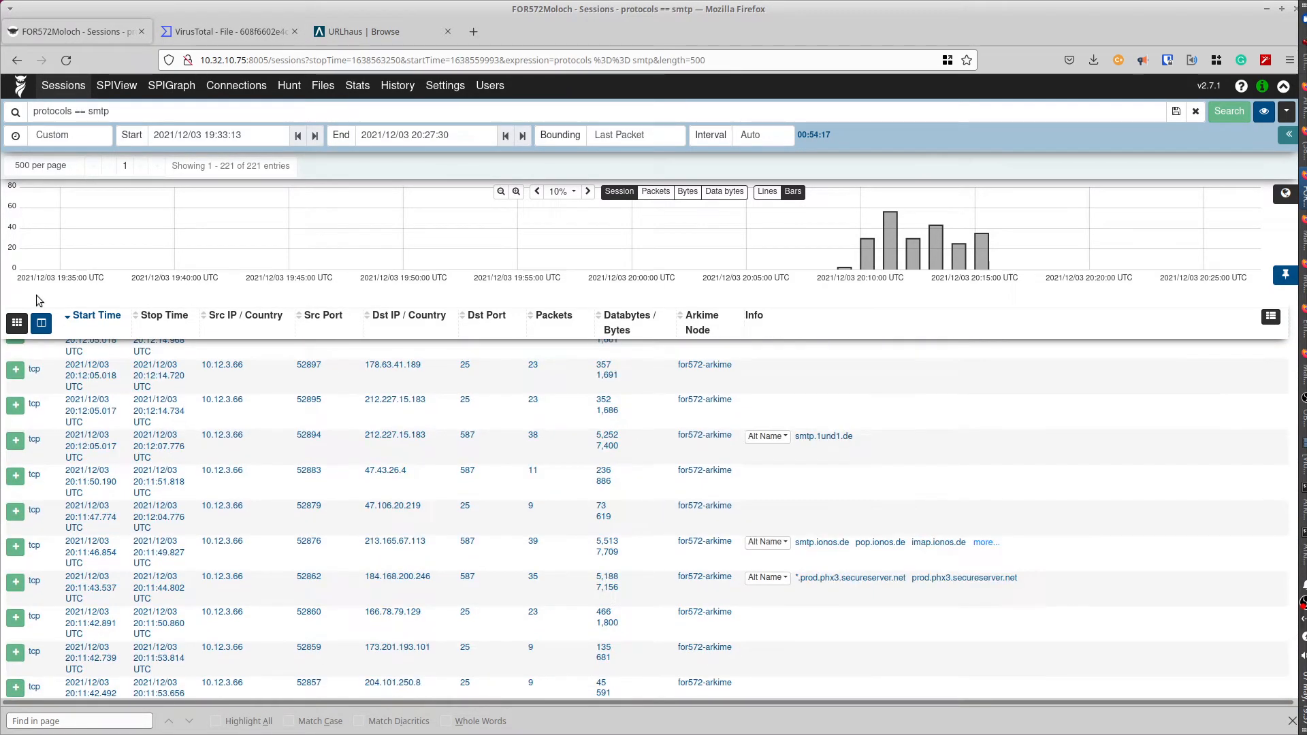
pyautogui.scroll(-5, 35, 296)
pyautogui.scroll(10, 36, 295)
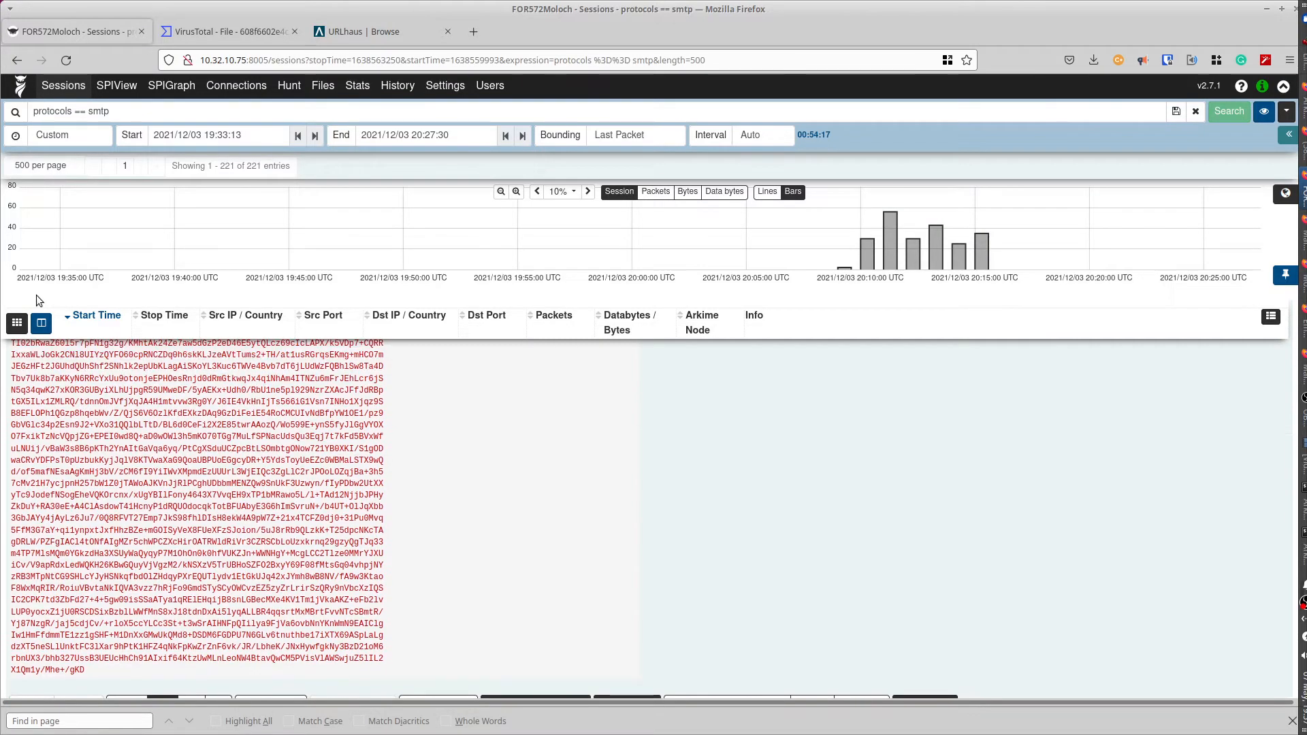
pyautogui.scroll(-5, 35, 295)
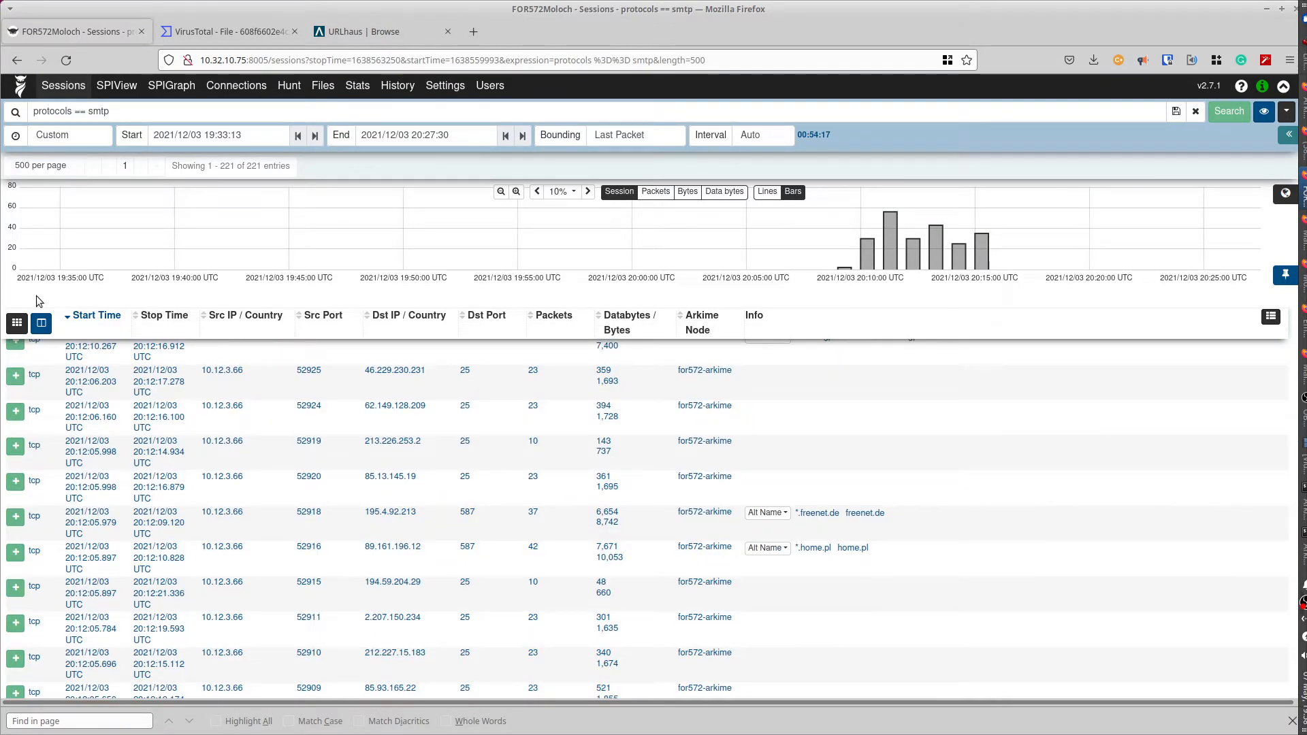
pyautogui.scroll(1, 35, 295)
pyautogui.scroll(-15, 35, 296)
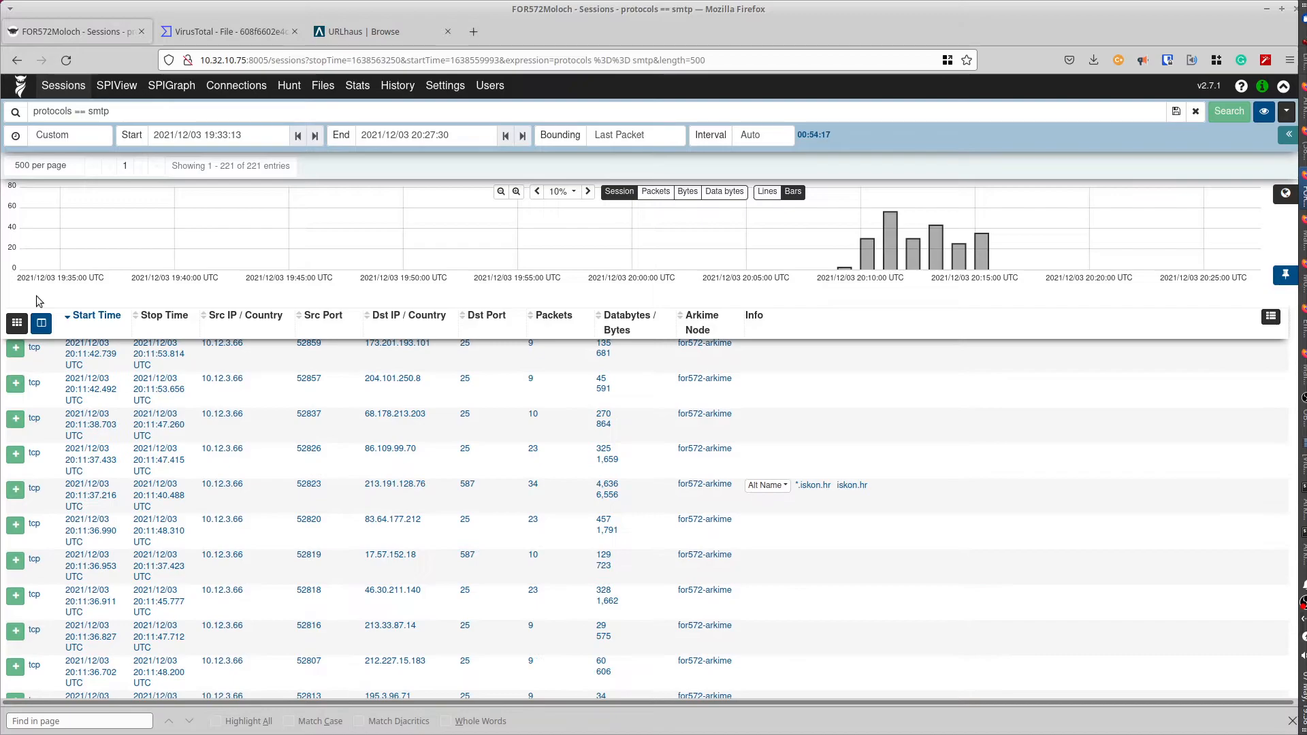
pyautogui.scroll(-10, 36, 295)
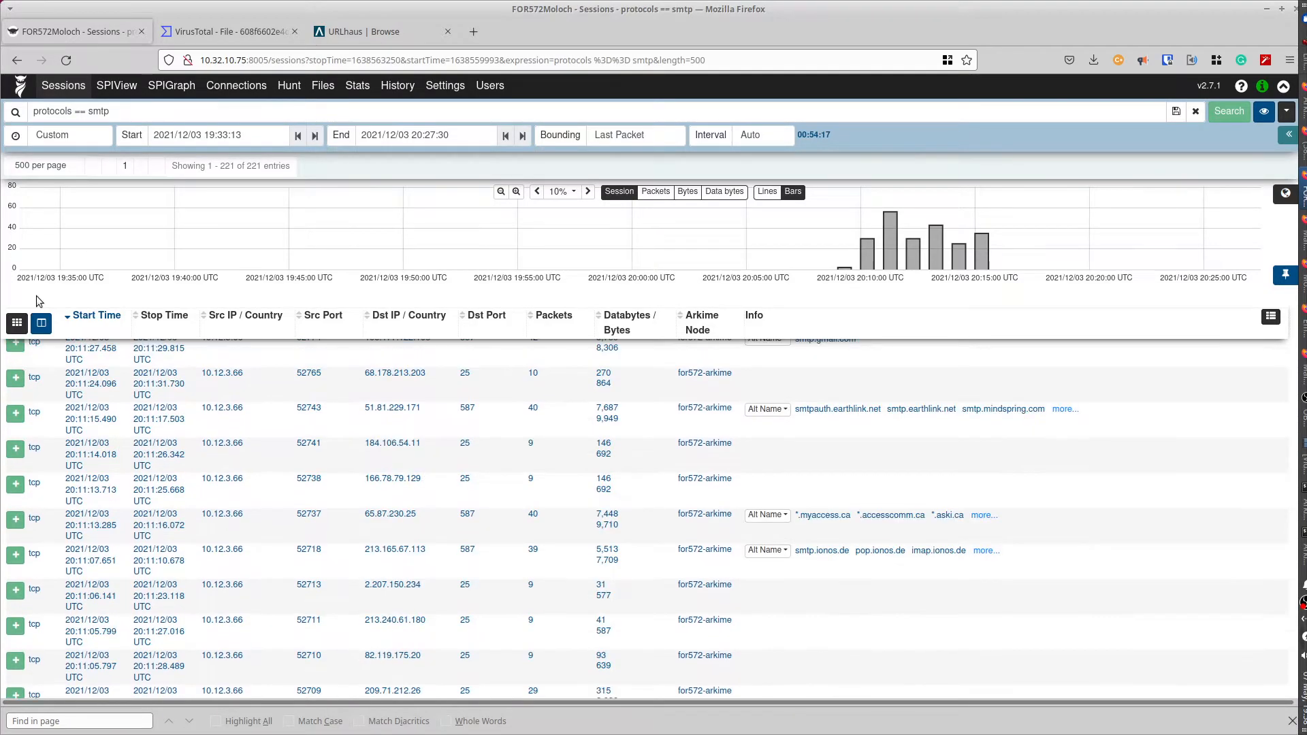
pyautogui.scroll(-12, 35, 296)
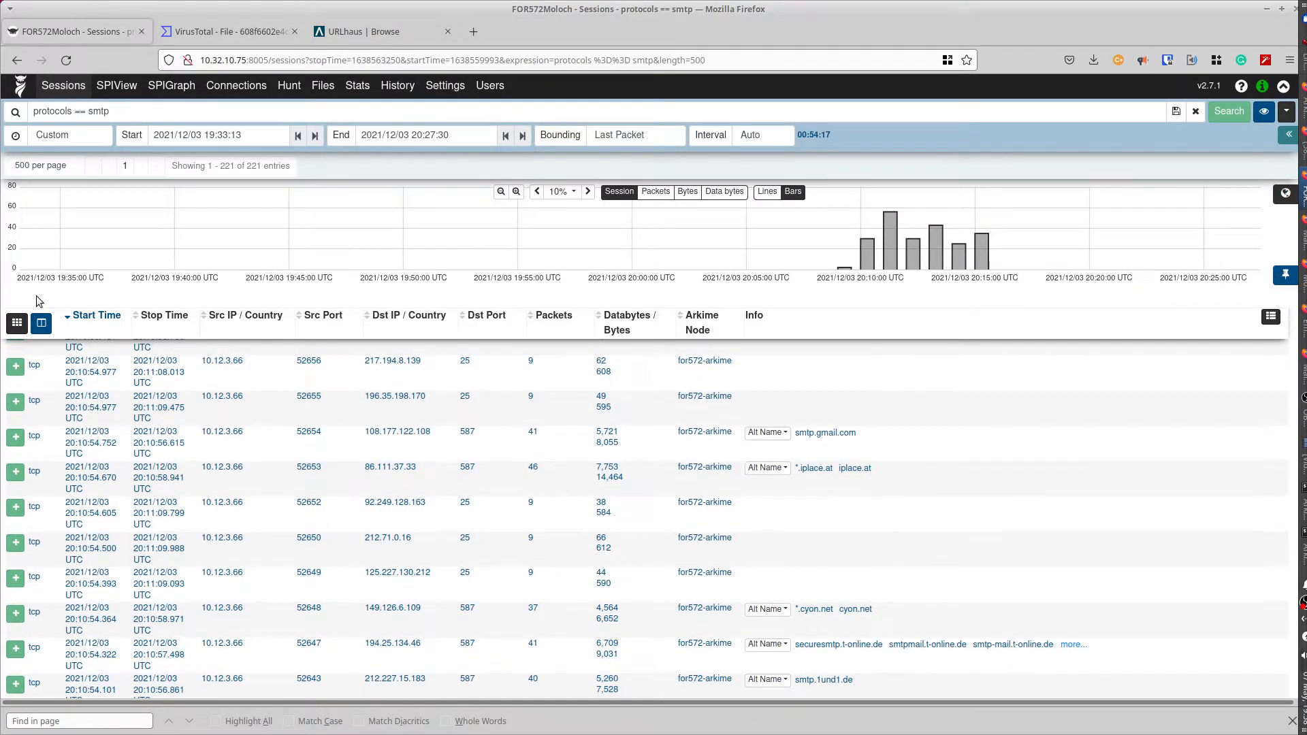
pyautogui.scroll(-10, 35, 295)
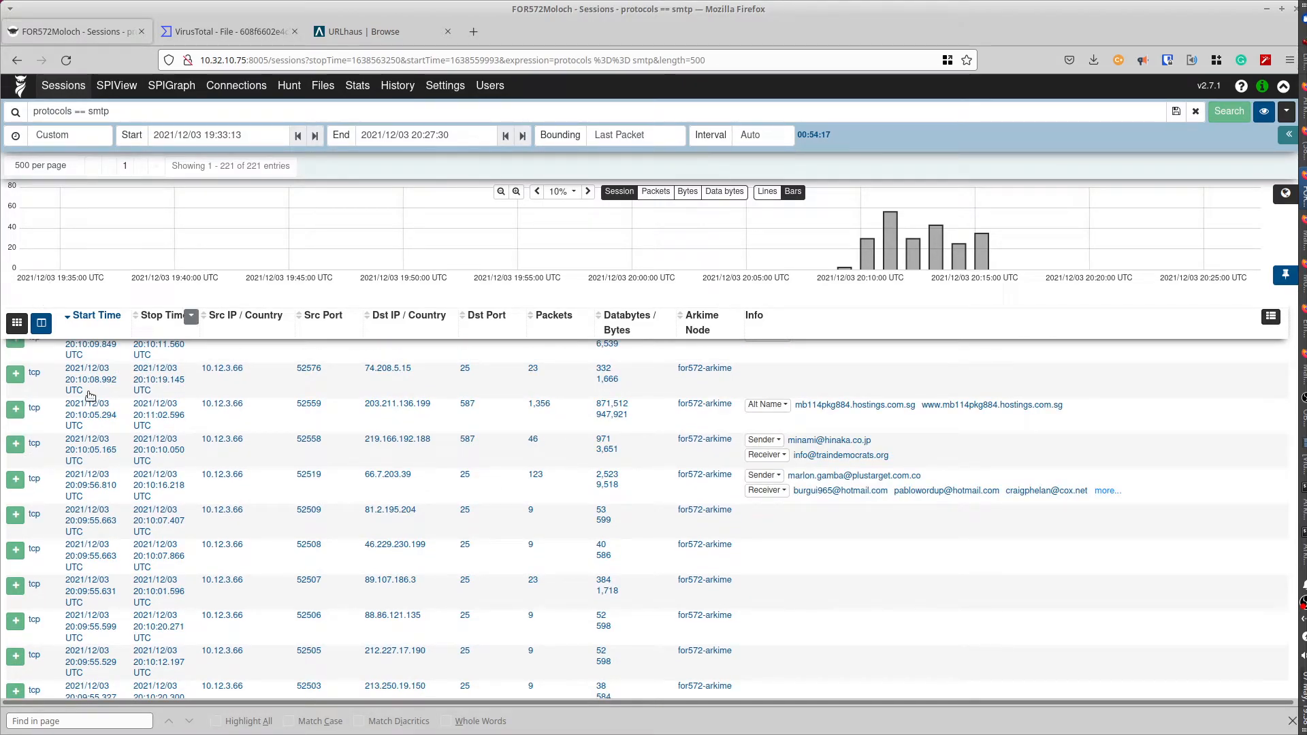
# - Expand the 20:10:05 SMTP session and mark its 'Authentication successful' server reply
pyautogui.click(15, 447)
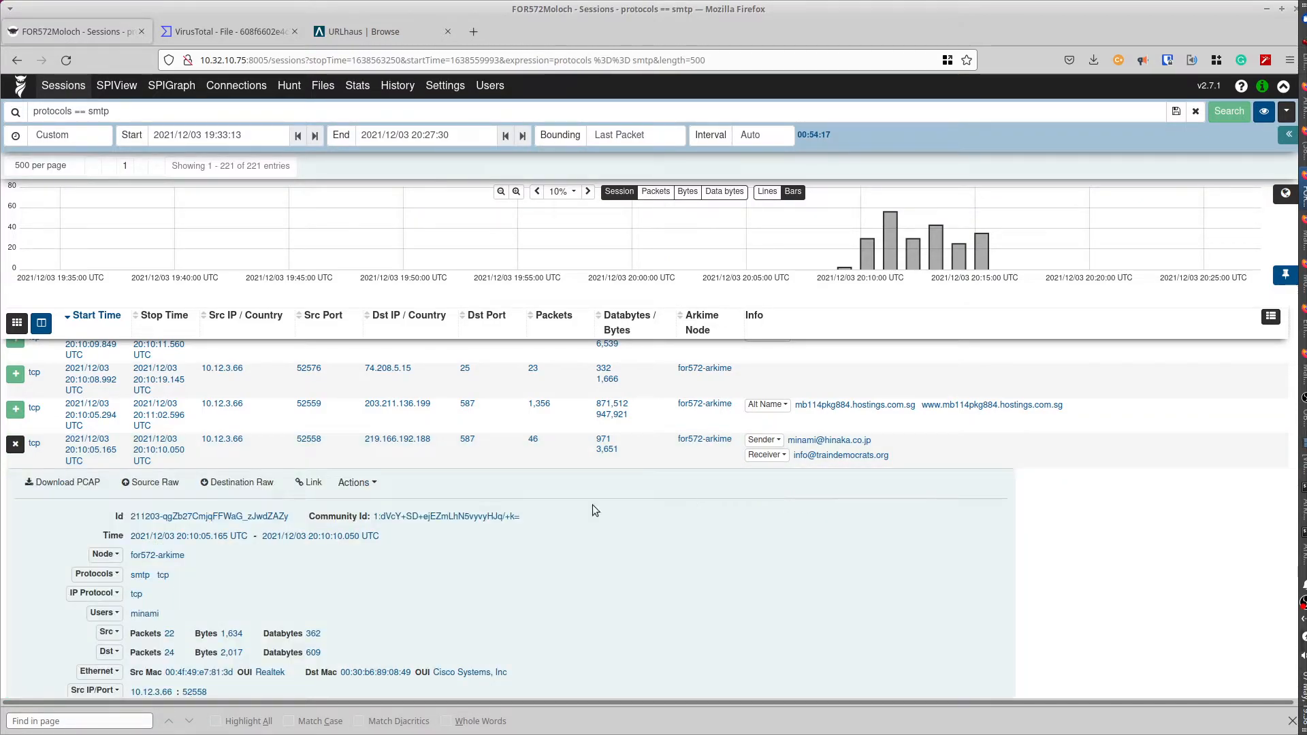
pyautogui.scroll(-2, 592, 505)
pyautogui.scroll(2, 592, 505)
pyautogui.scroll(-6, 592, 505)
pyautogui.scroll(-2, 594, 509)
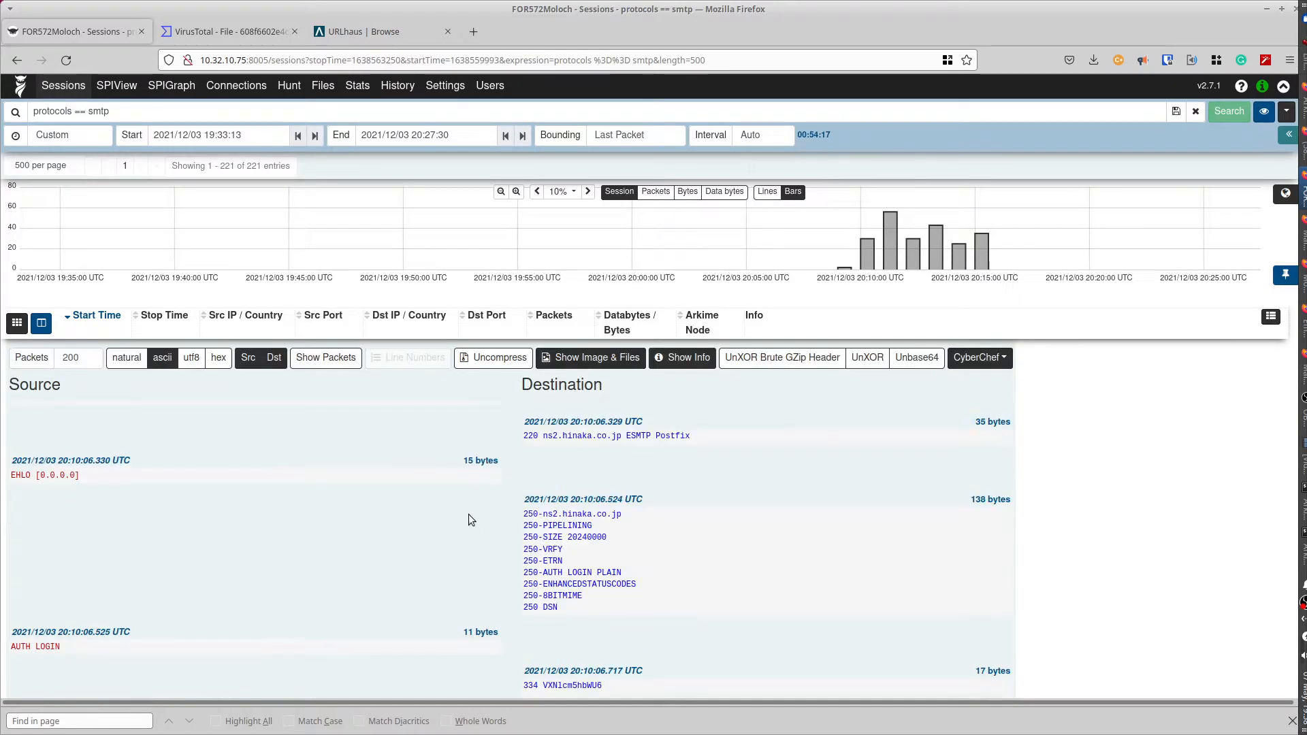
pyautogui.scroll(-2, 351, 538)
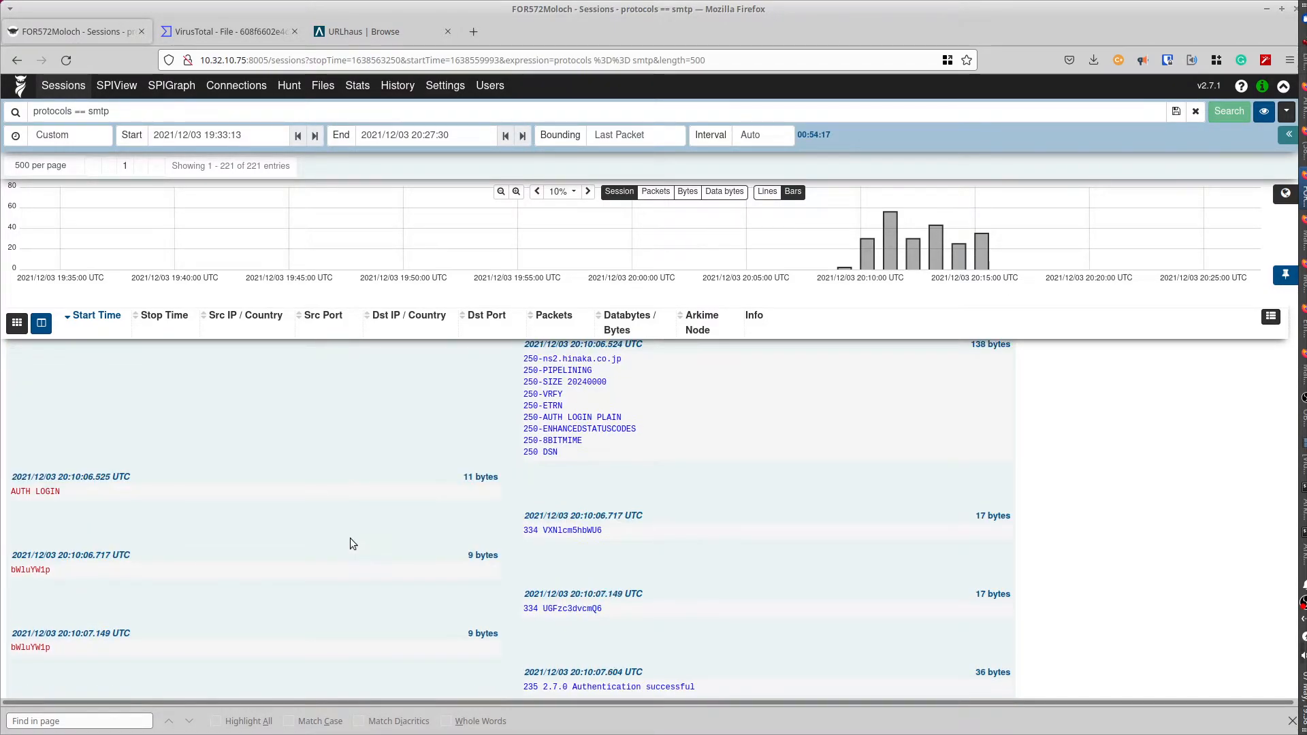
pyautogui.scroll(-1, 350, 538)
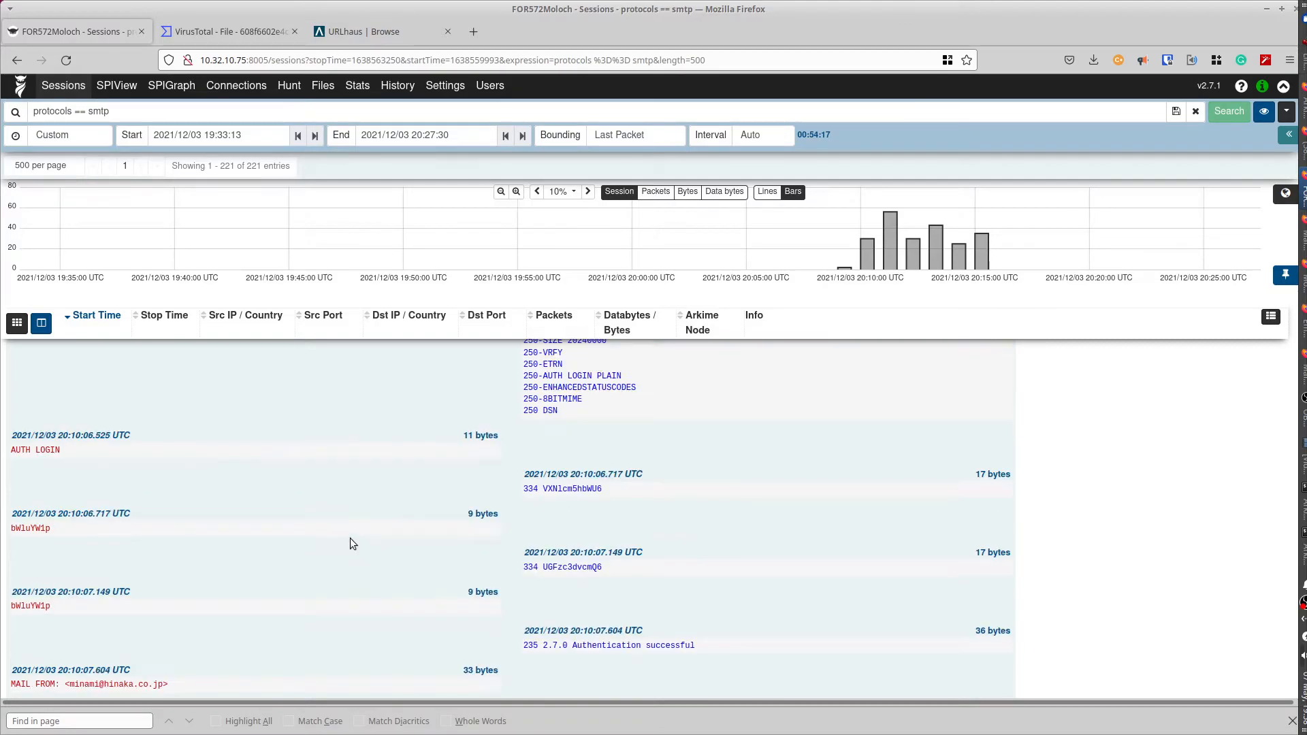
pyautogui.moveTo(525, 611); pyautogui.dragTo(733, 621)
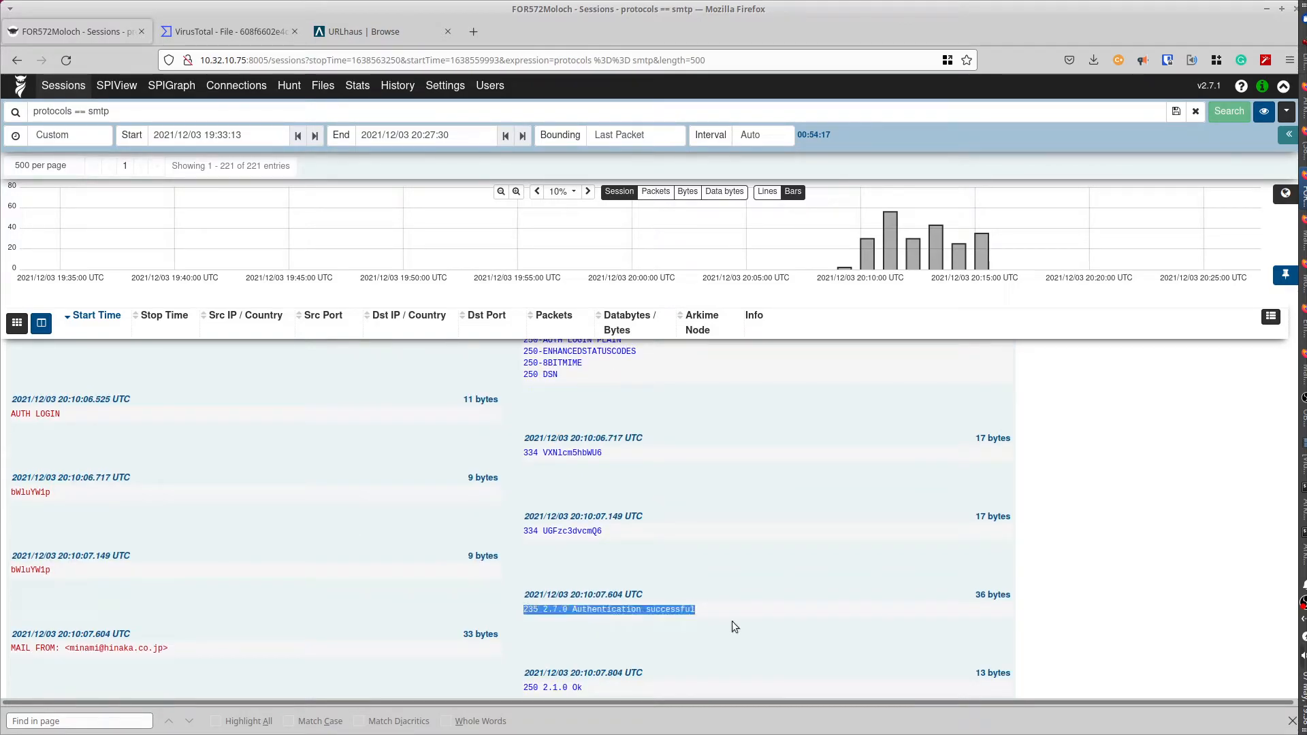
# - Mark the nested MAIL command error further down the transcript
pyautogui.scroll(-3, 372, 550)
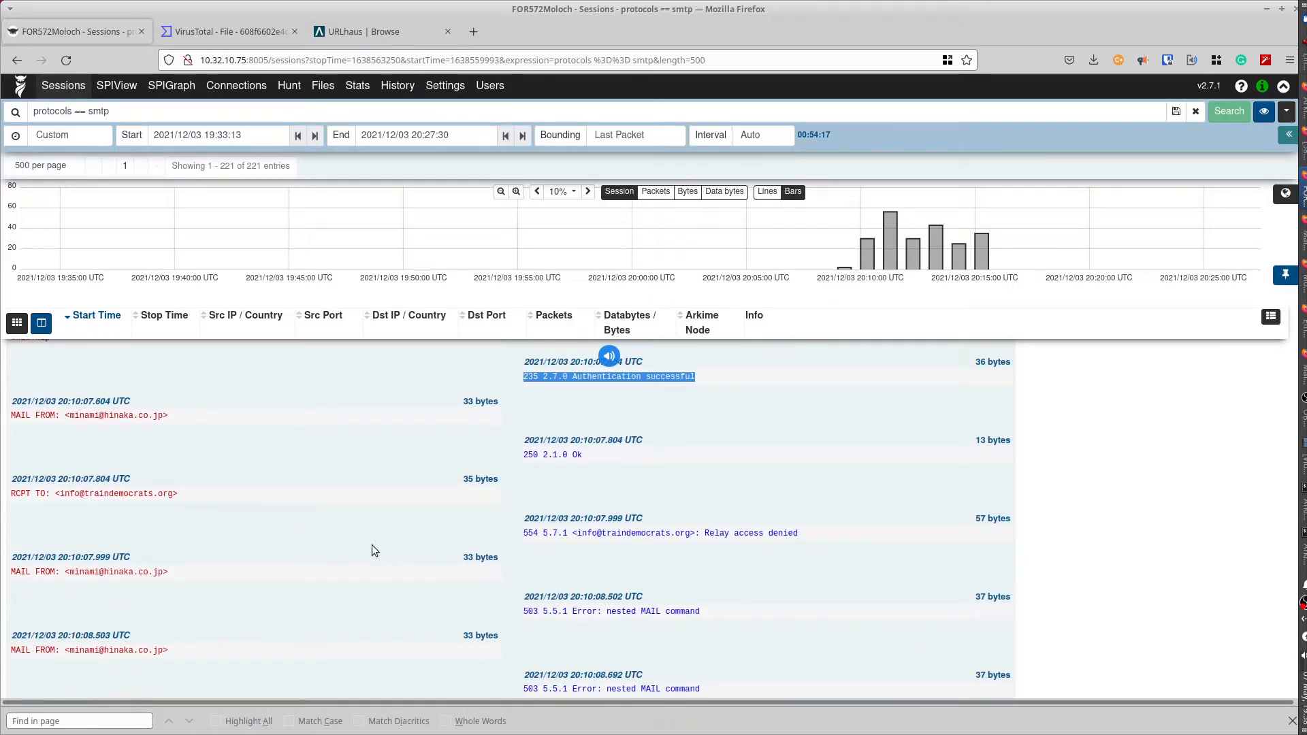
pyautogui.scroll(-1, 371, 545)
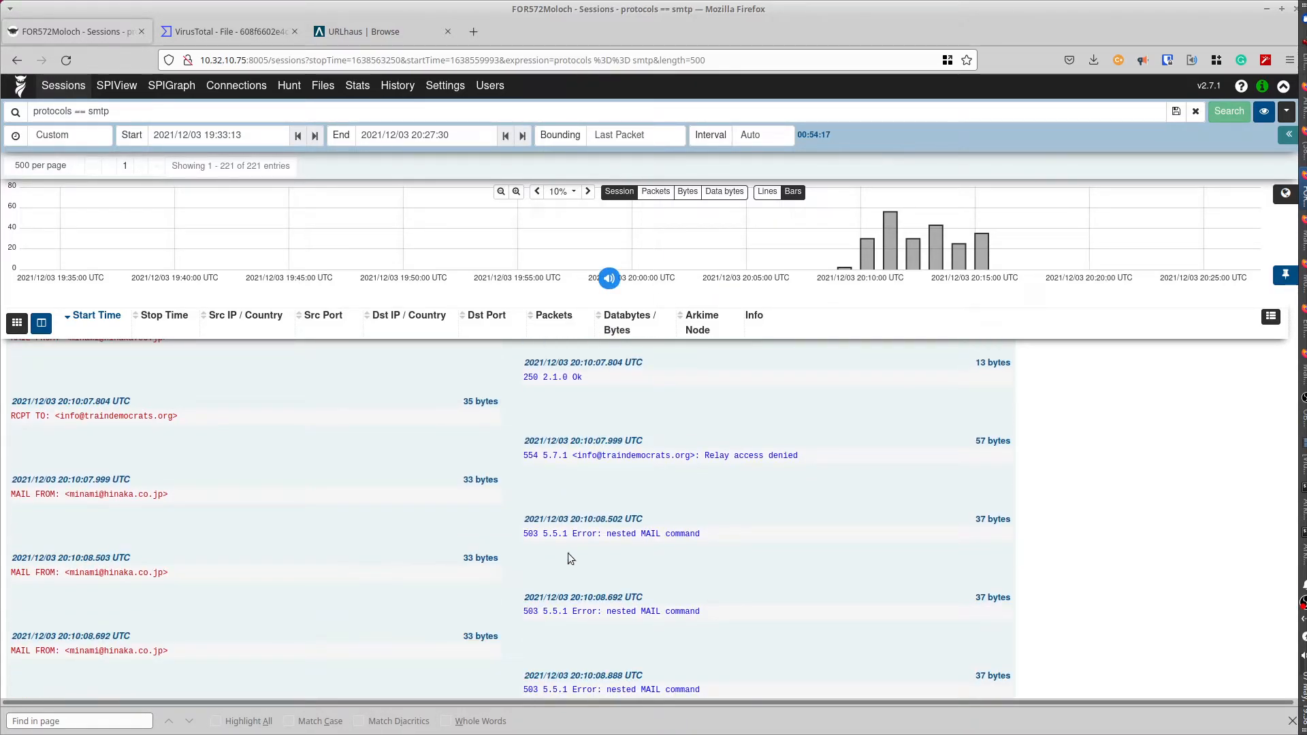
pyautogui.moveTo(606, 535); pyautogui.dragTo(706, 538)
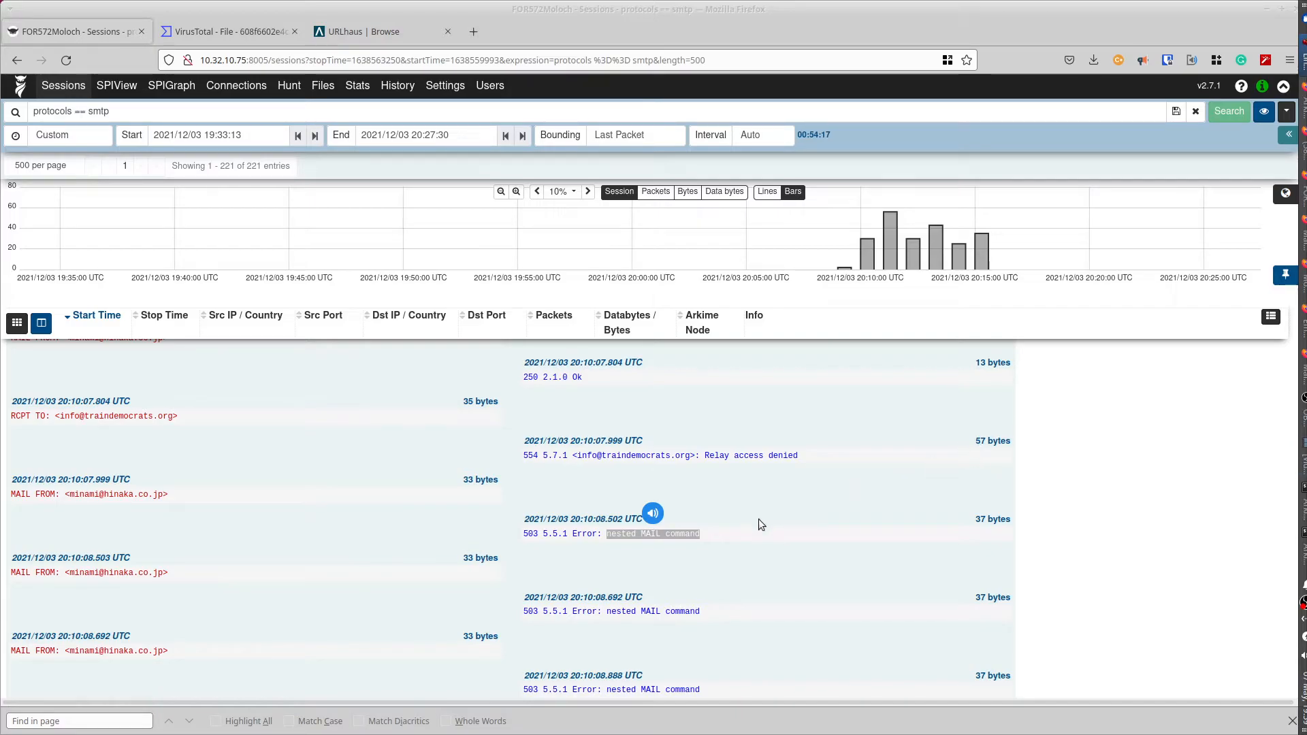
pyautogui.scroll(3, 703, 528)
pyautogui.scroll(10, 701, 528)
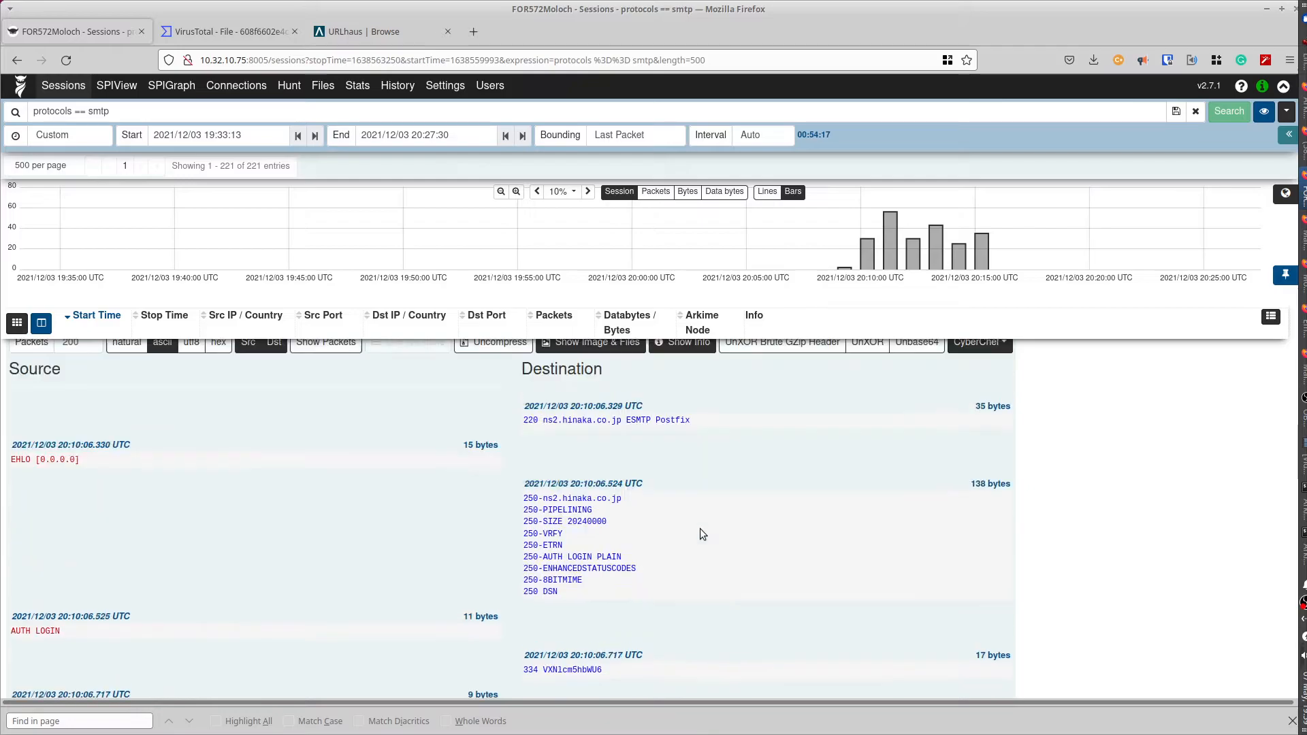
pyautogui.scroll(6, 398, 534)
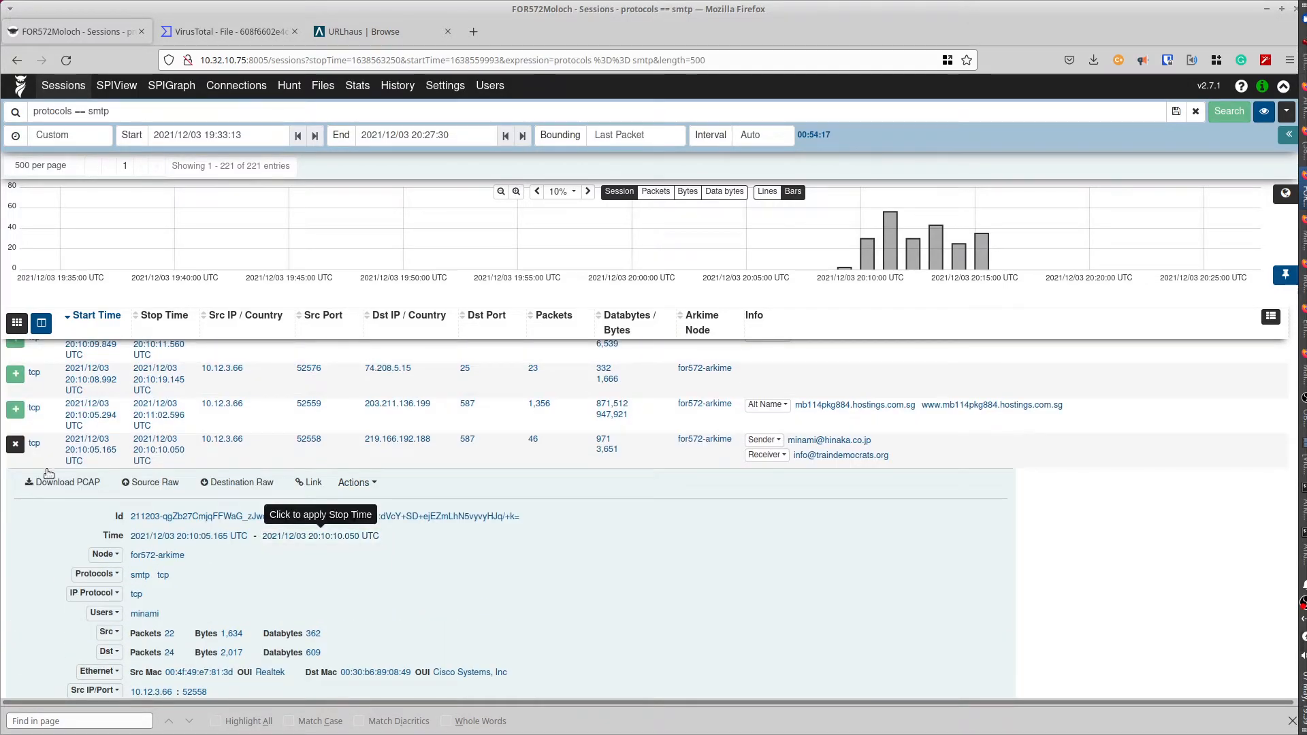
# - Swap to the source-port 52519 session and highlight its 503 Bad sequence reply
pyautogui.click(15, 444)
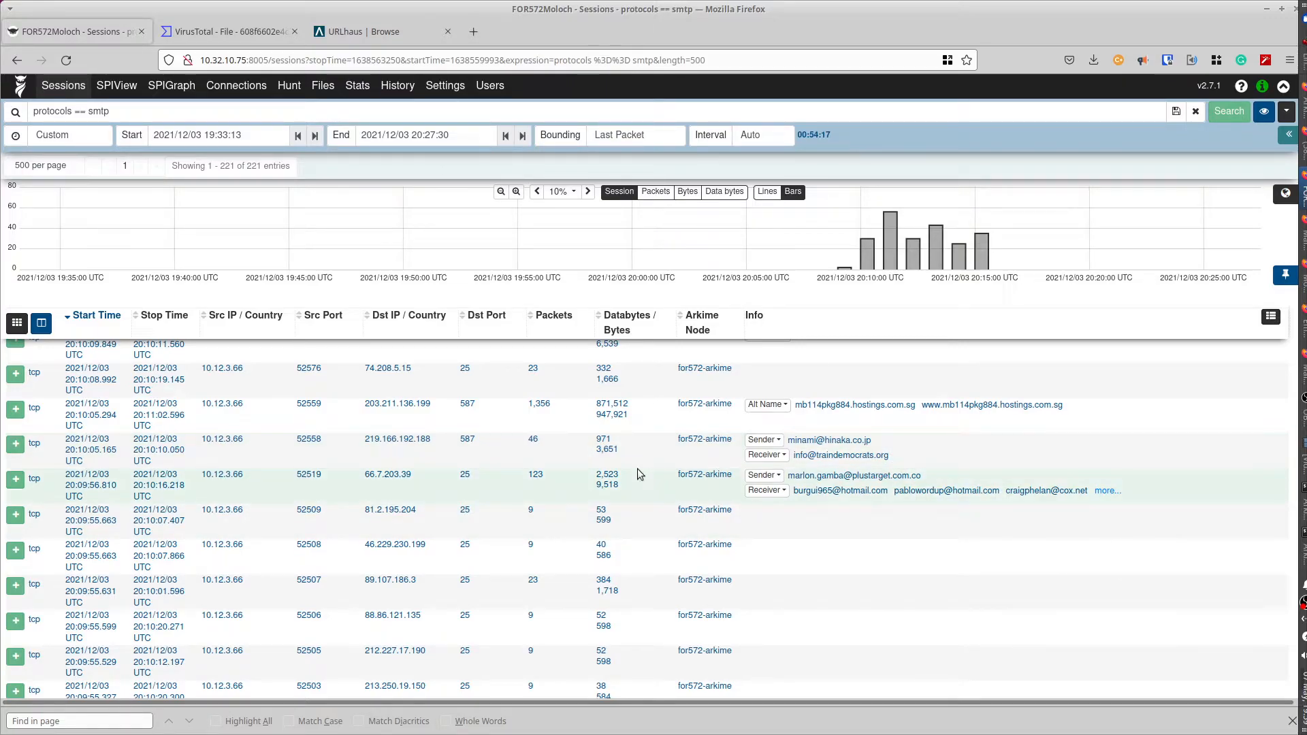
pyautogui.click(16, 480)
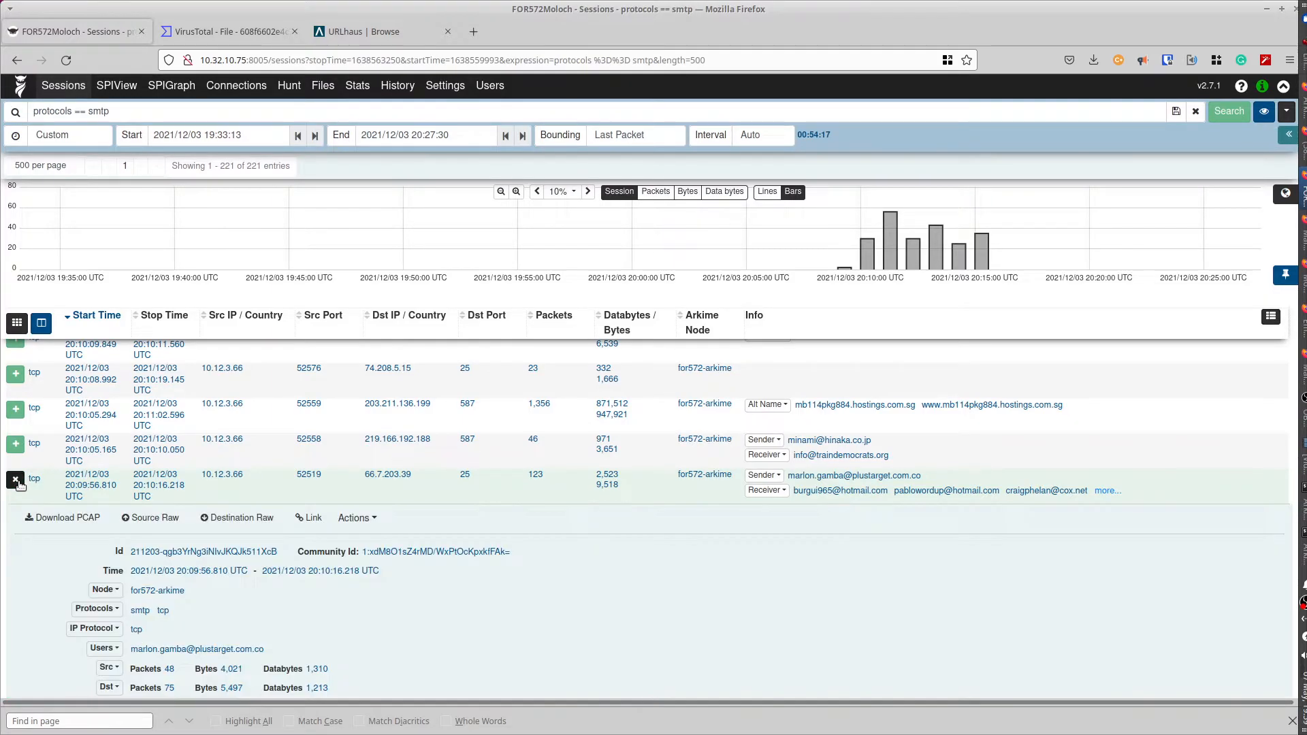
pyautogui.scroll(-6, 54, 549)
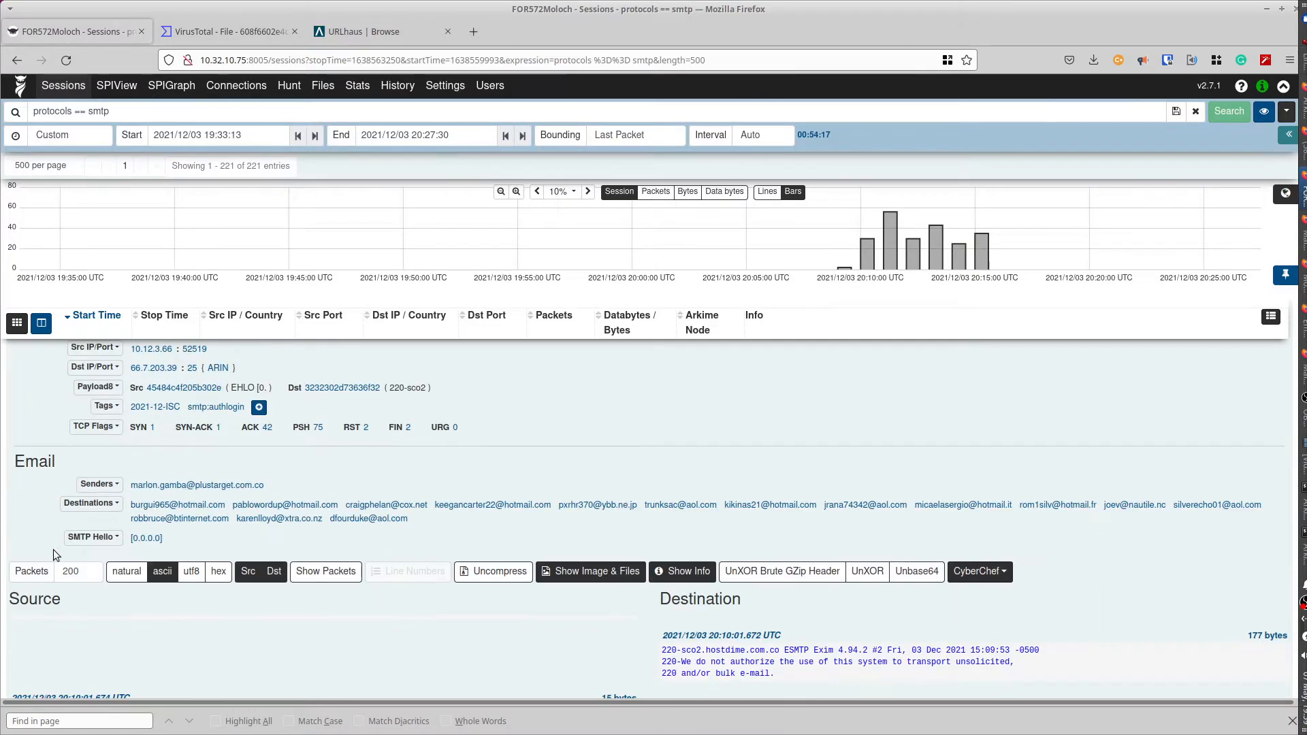
pyautogui.scroll(-5, 52, 550)
pyautogui.scroll(-4, 52, 549)
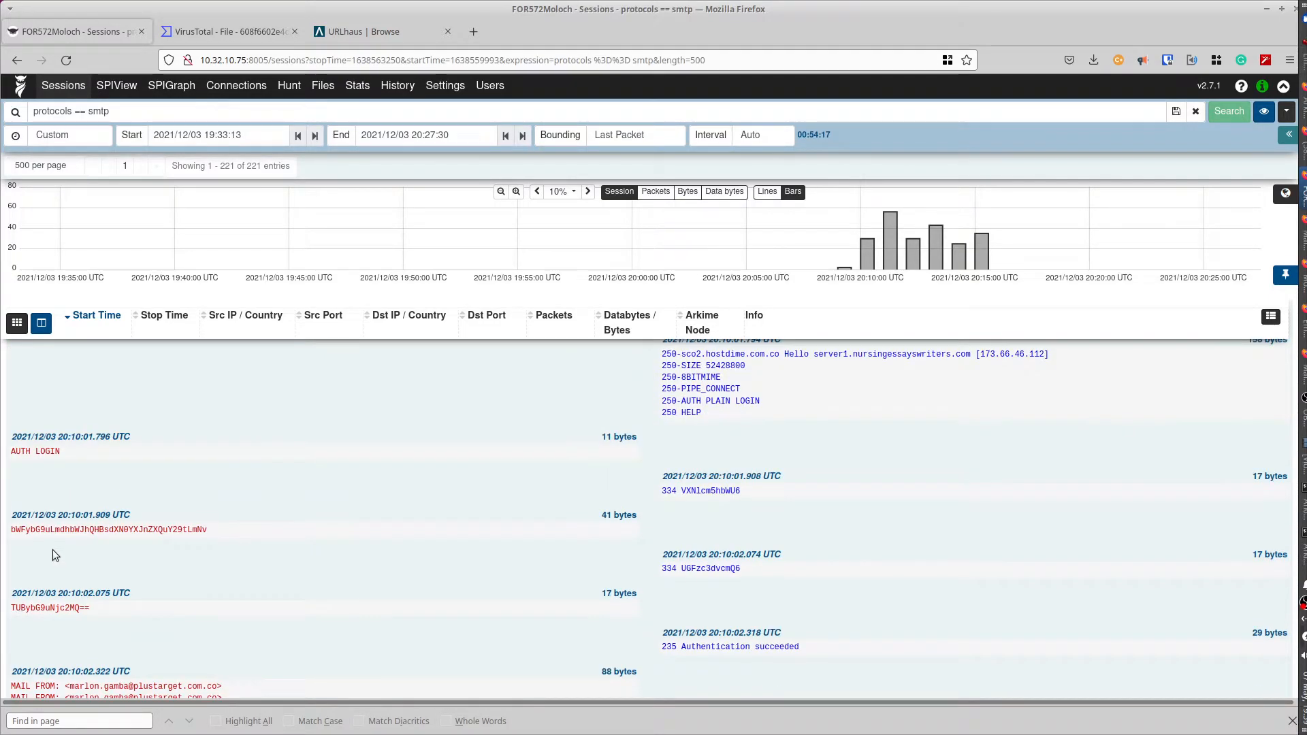
pyautogui.scroll(-2, 52, 549)
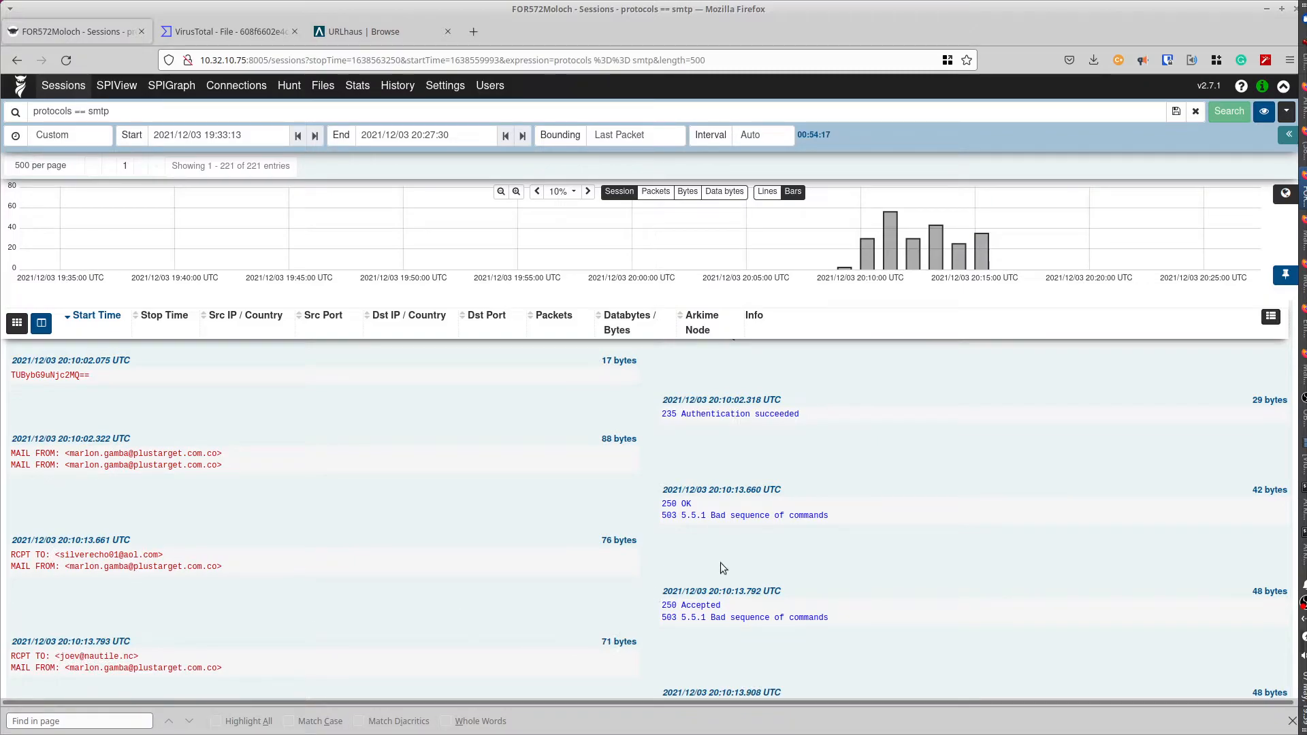
pyautogui.moveTo(711, 515); pyautogui.dragTo(867, 515)
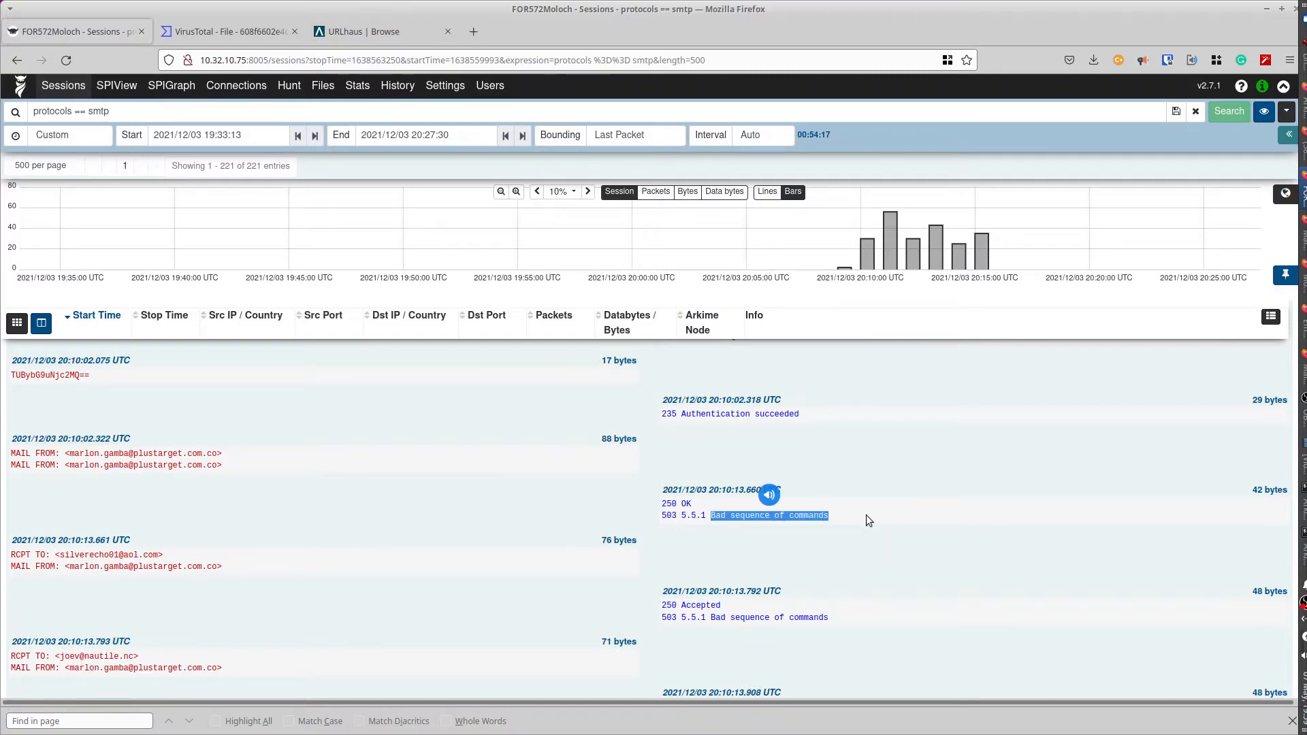
pyautogui.click(866, 515)
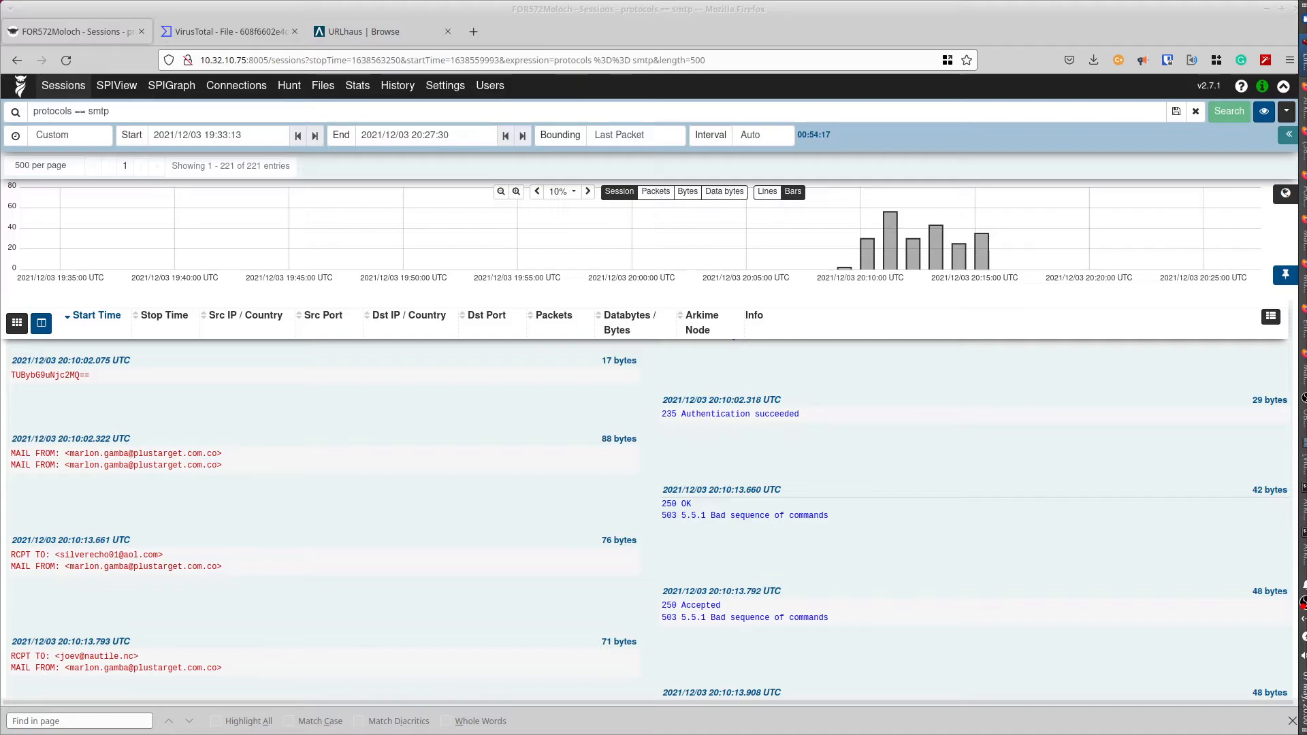
# - Collapse the port 52519 session's details and scroll through the SMTP session list
pyautogui.scroll(10, 437, 515)
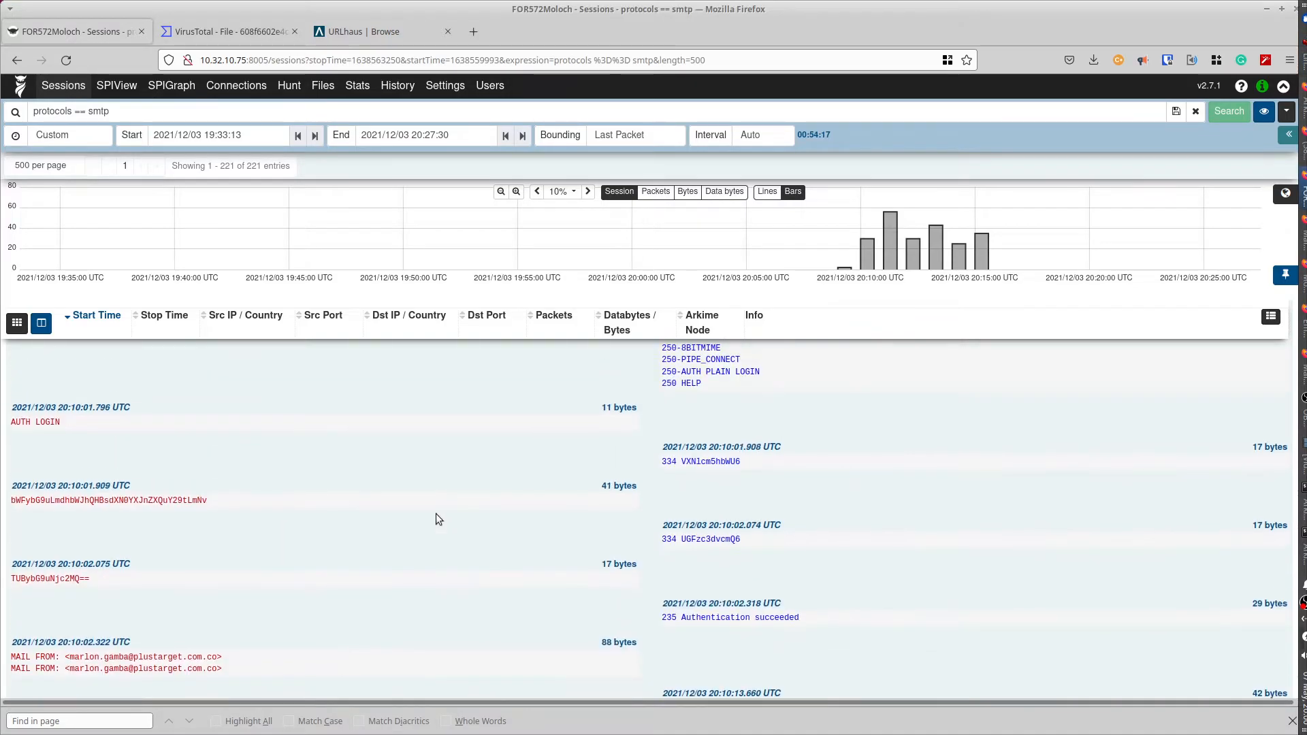
pyautogui.scroll(4, 436, 513)
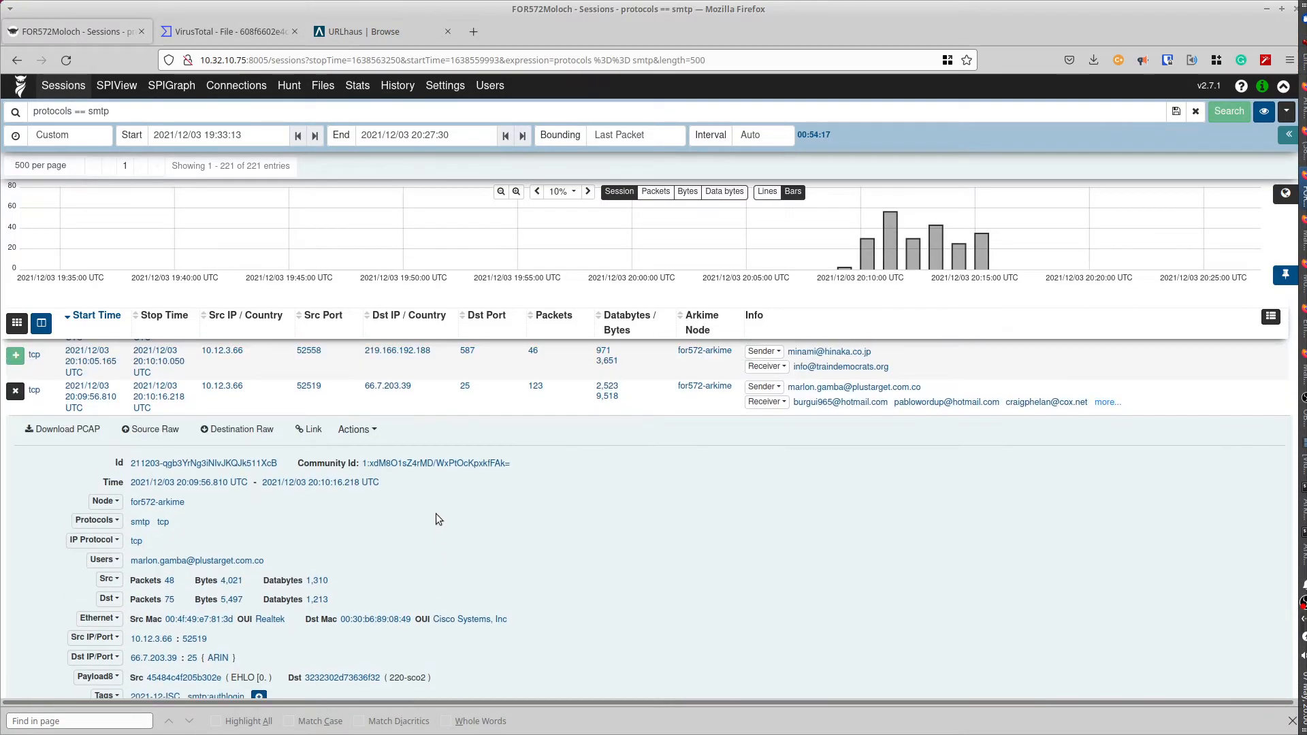
pyautogui.click(15, 403)
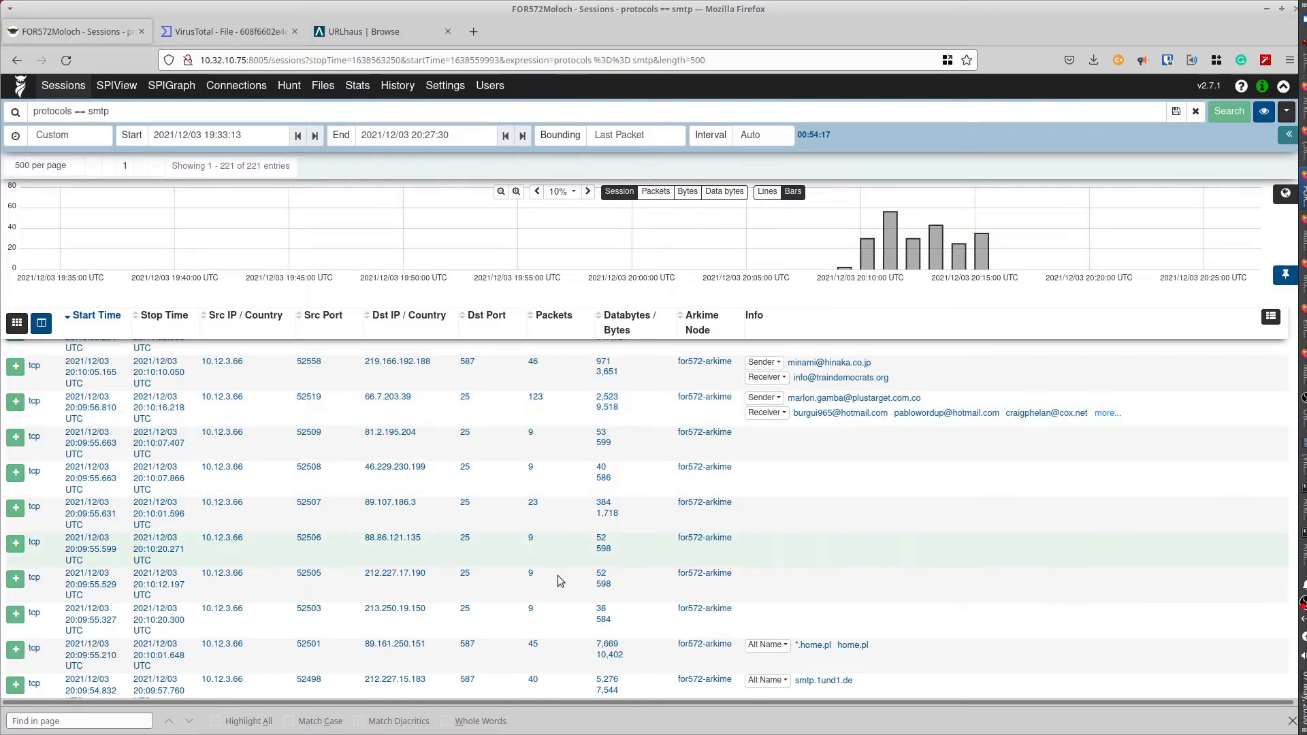
pyautogui.scroll(-3, 562, 575)
pyautogui.scroll(-2, 562, 576)
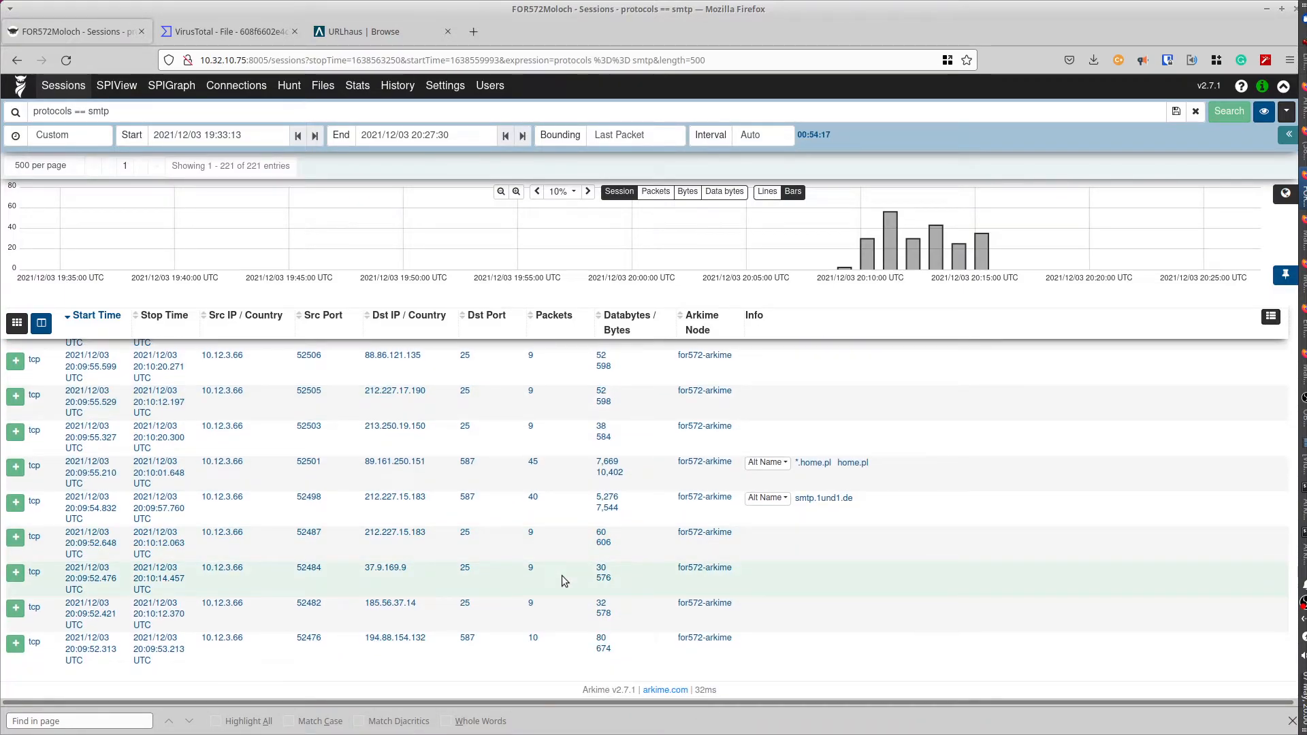
pyautogui.scroll(5, 561, 576)
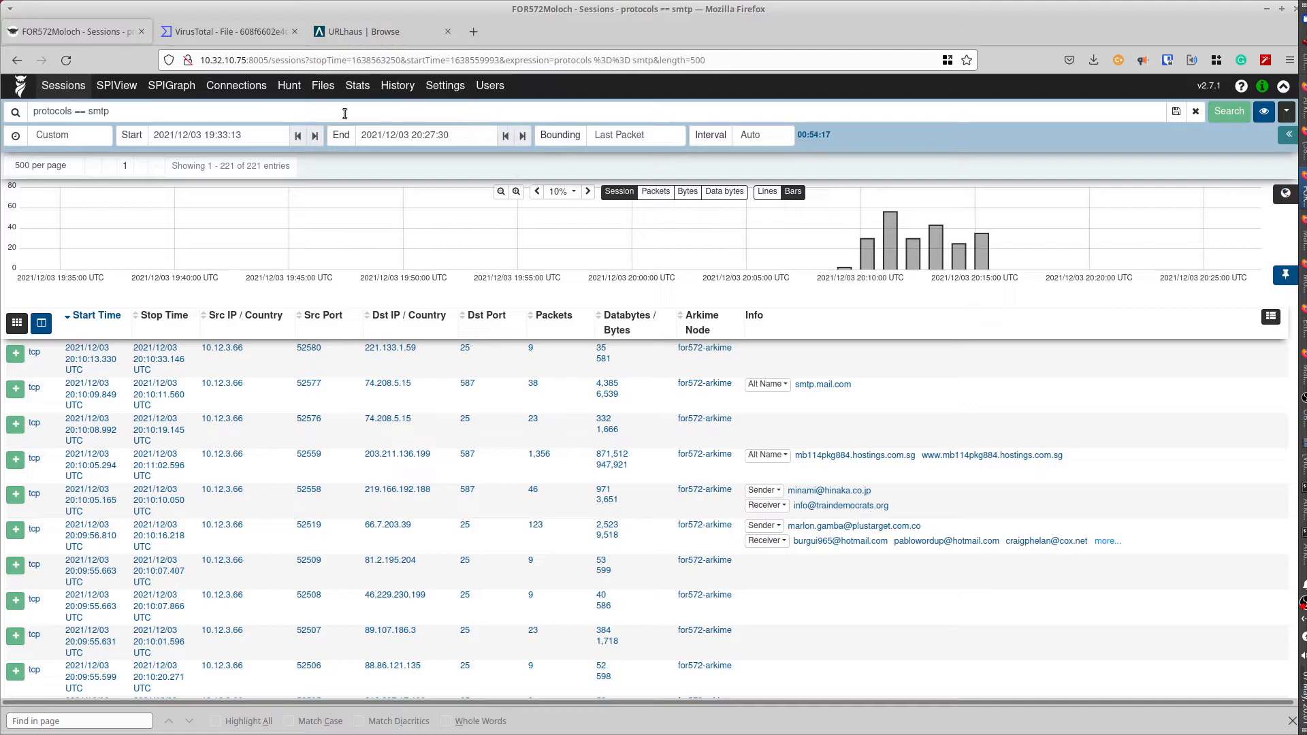
# - Switch to SPIView and delete the 'protocols == smtp' query from the search bar
pyautogui.click(127, 86)
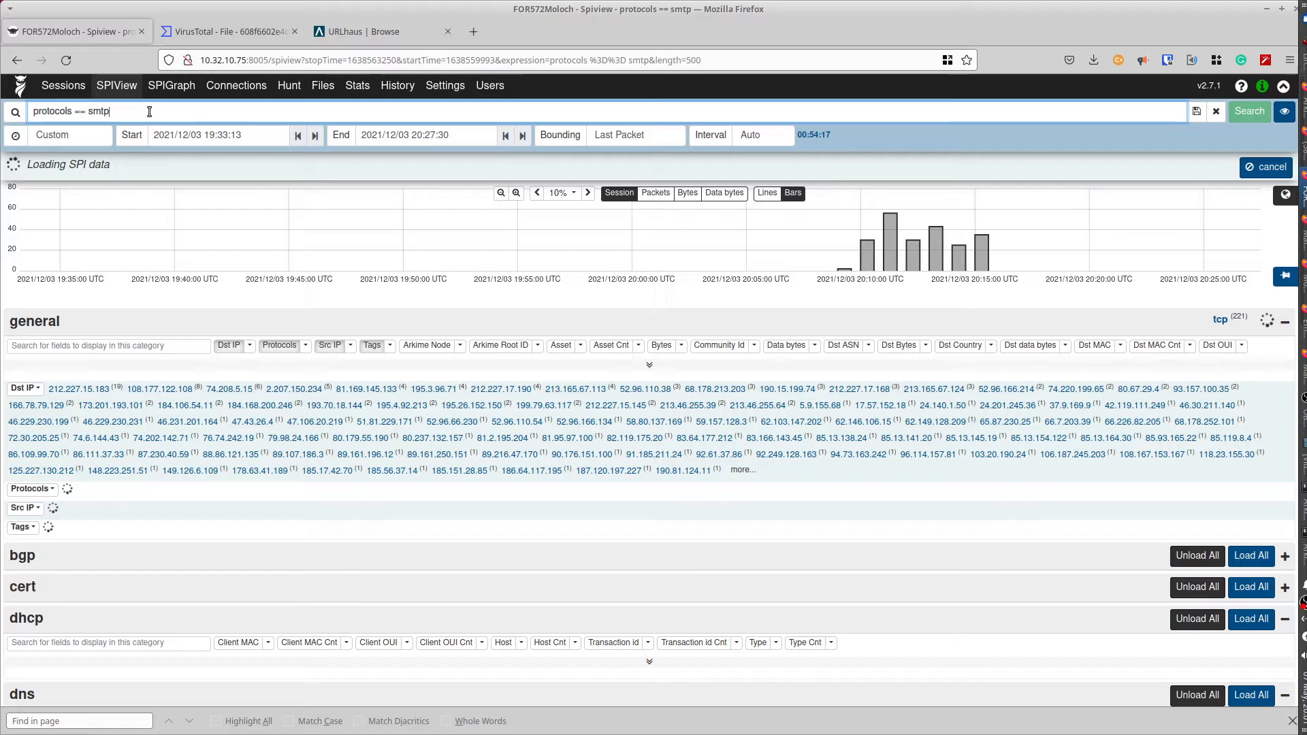
pyautogui.moveTo(149, 111); pyautogui.dragTo(35, 111)
pyautogui.press('BackSpace')
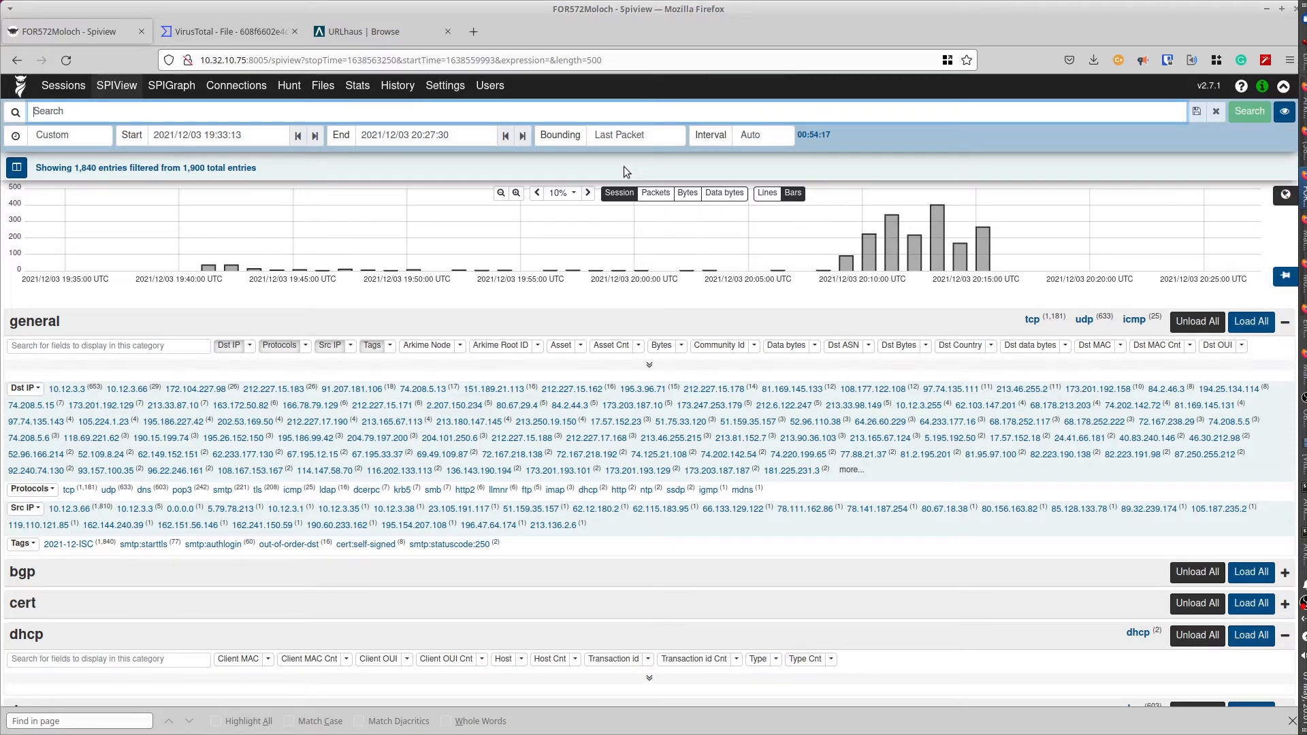
# - Load the http Hostname, http.content-type and Request Method values in SPIView
pyautogui.scroll(-10, 289, 387)
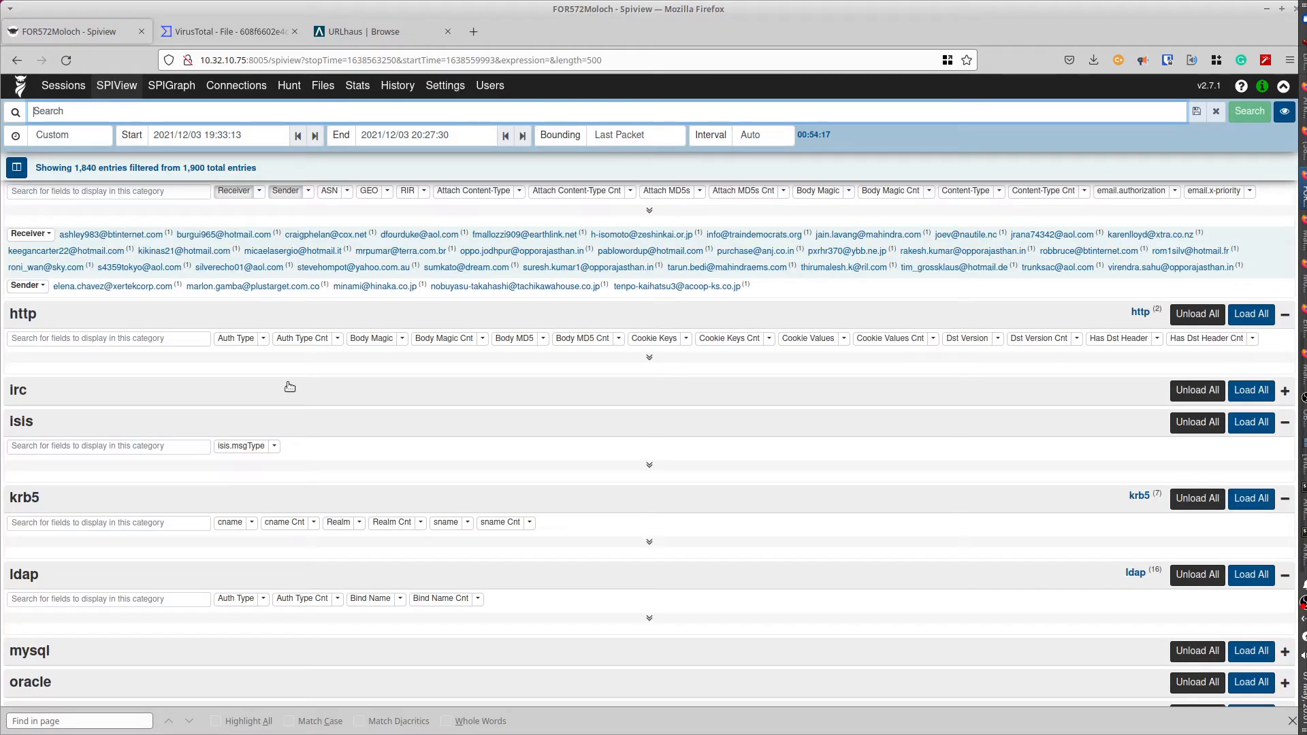
pyautogui.click(647, 362)
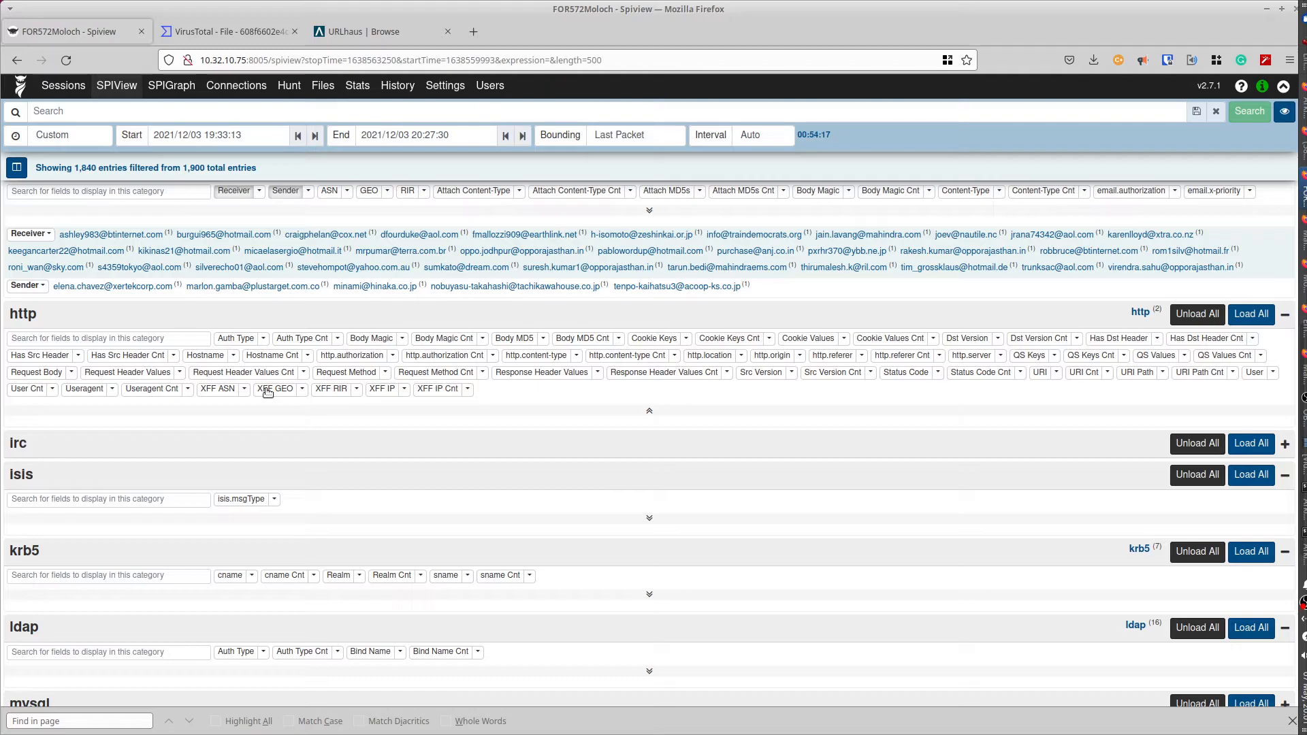
pyautogui.click(205, 354)
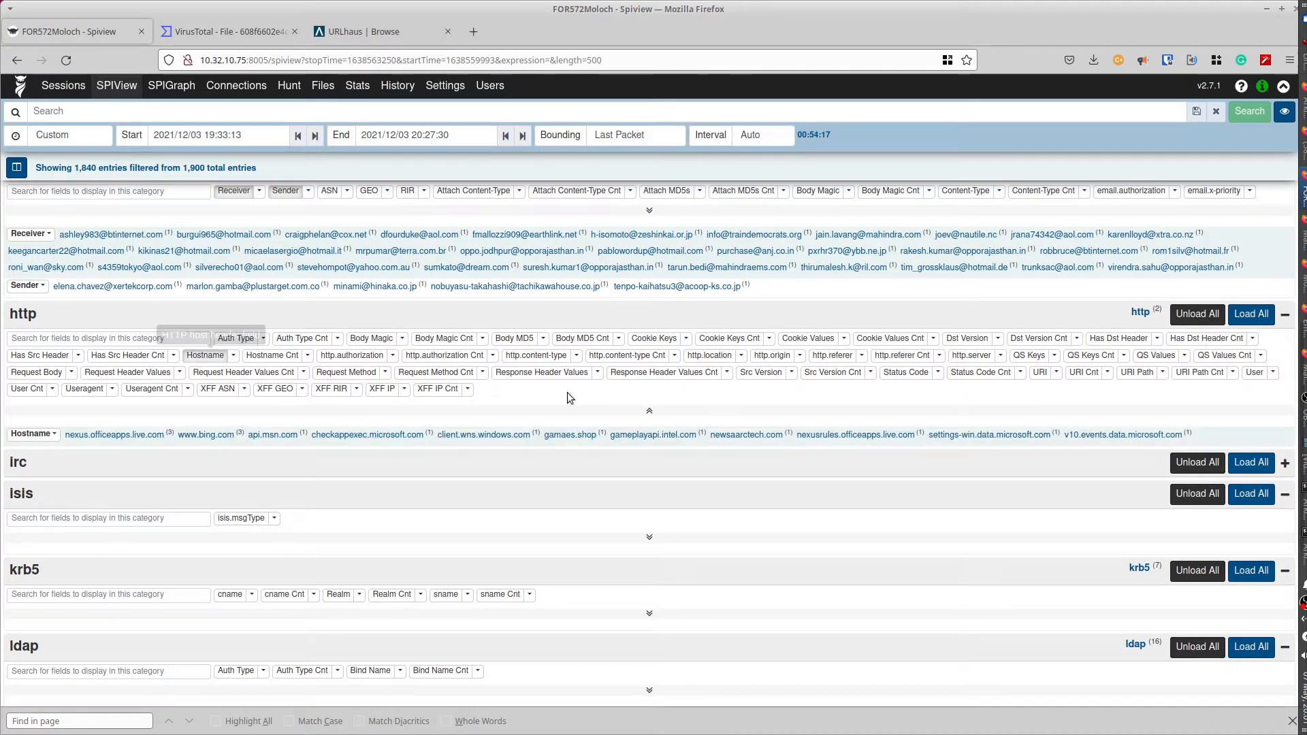
pyautogui.click(531, 358)
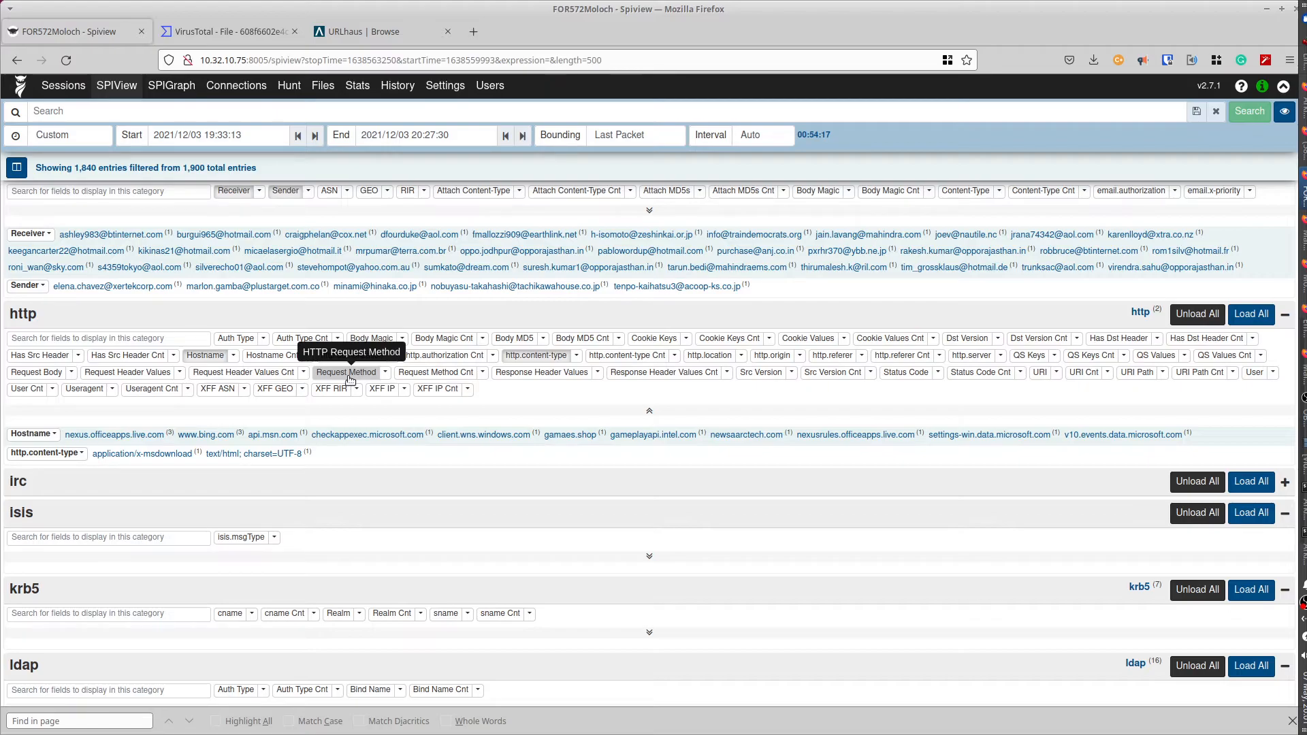
pyautogui.click(347, 372)
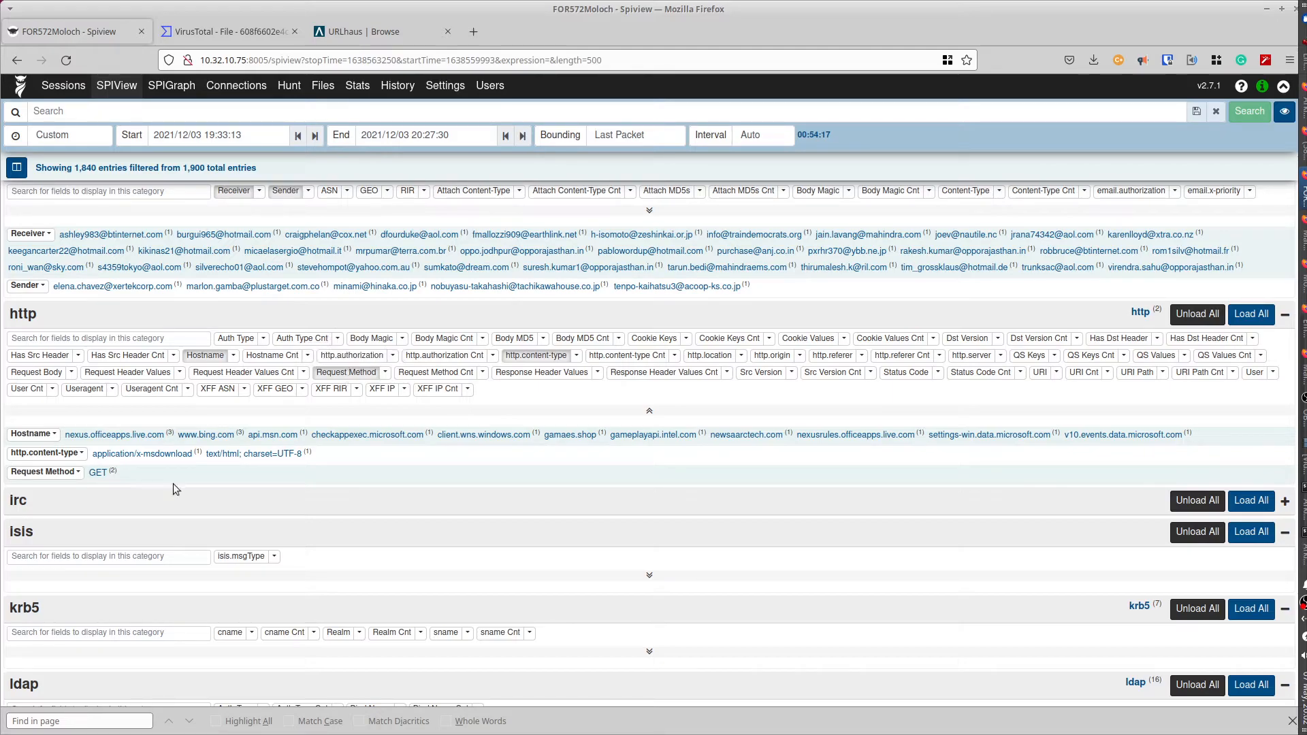
# - Add 'and GET' to the query and open the GET-filtered Sessions list
pyautogui.click(97, 474)
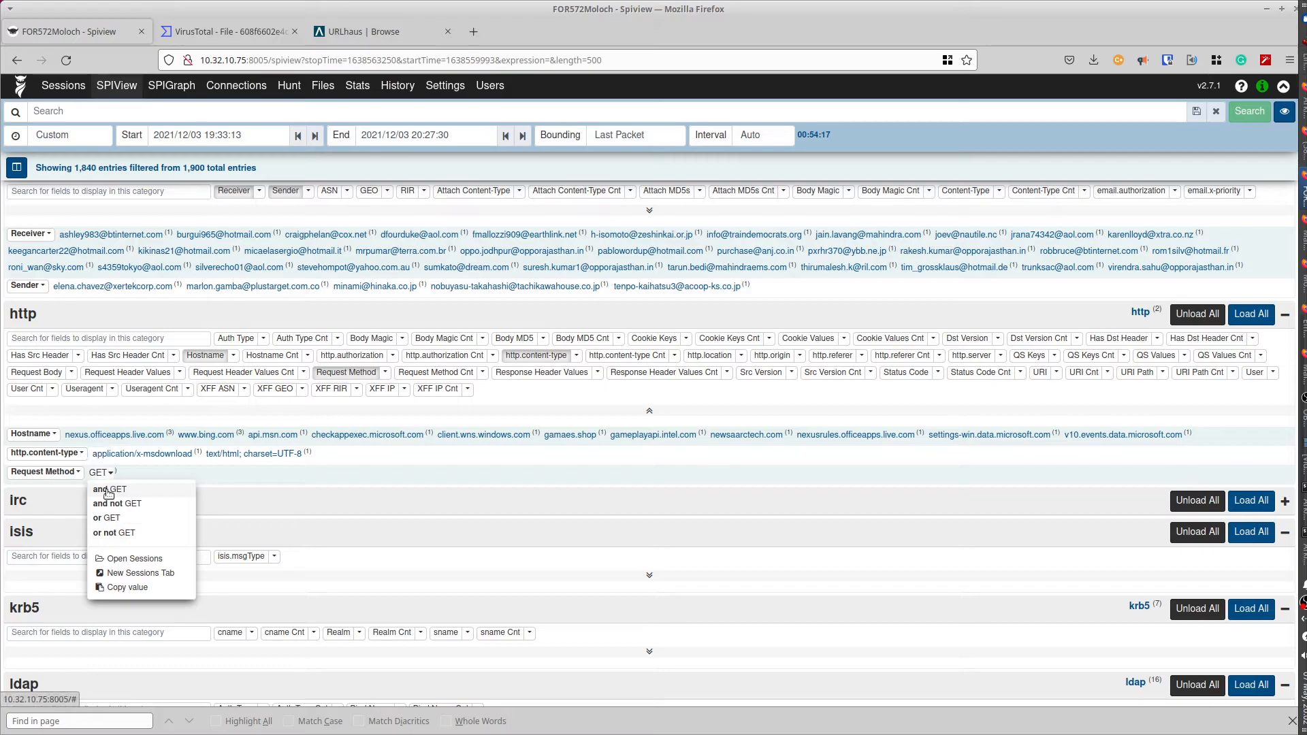
pyautogui.click(108, 491)
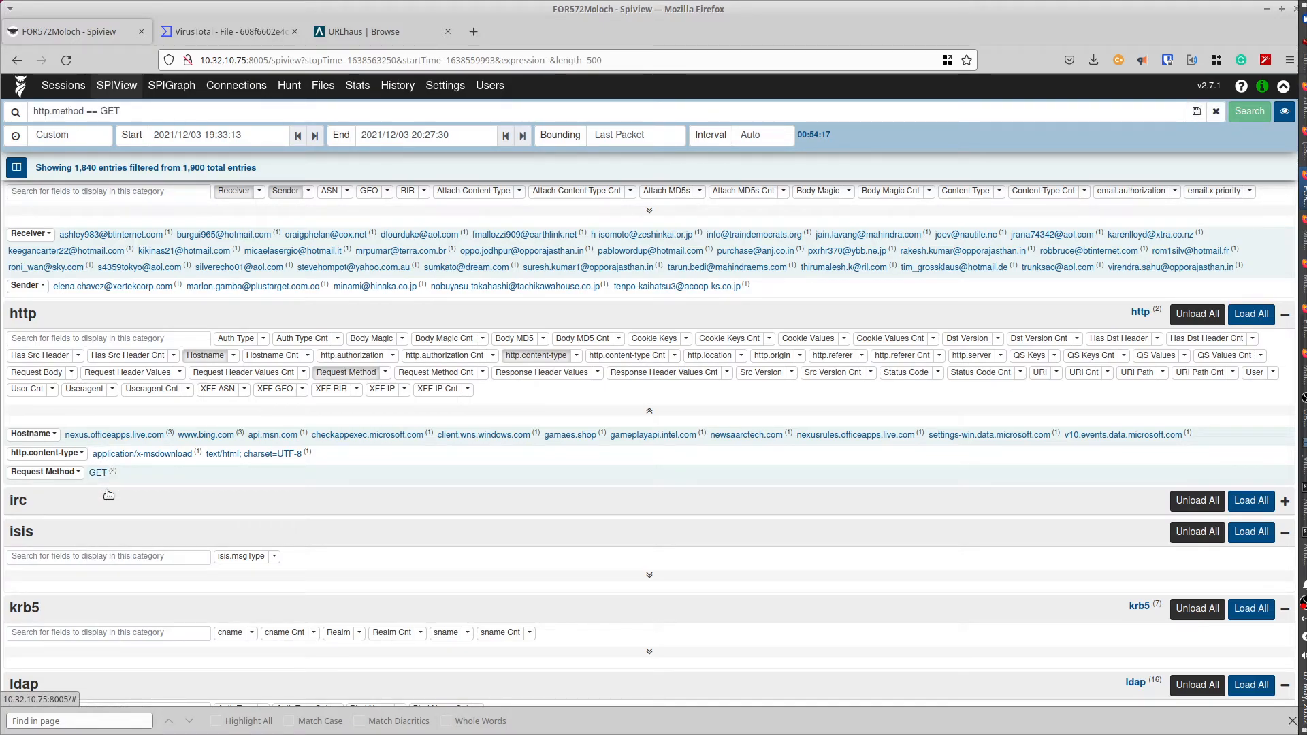
pyautogui.click(50, 86)
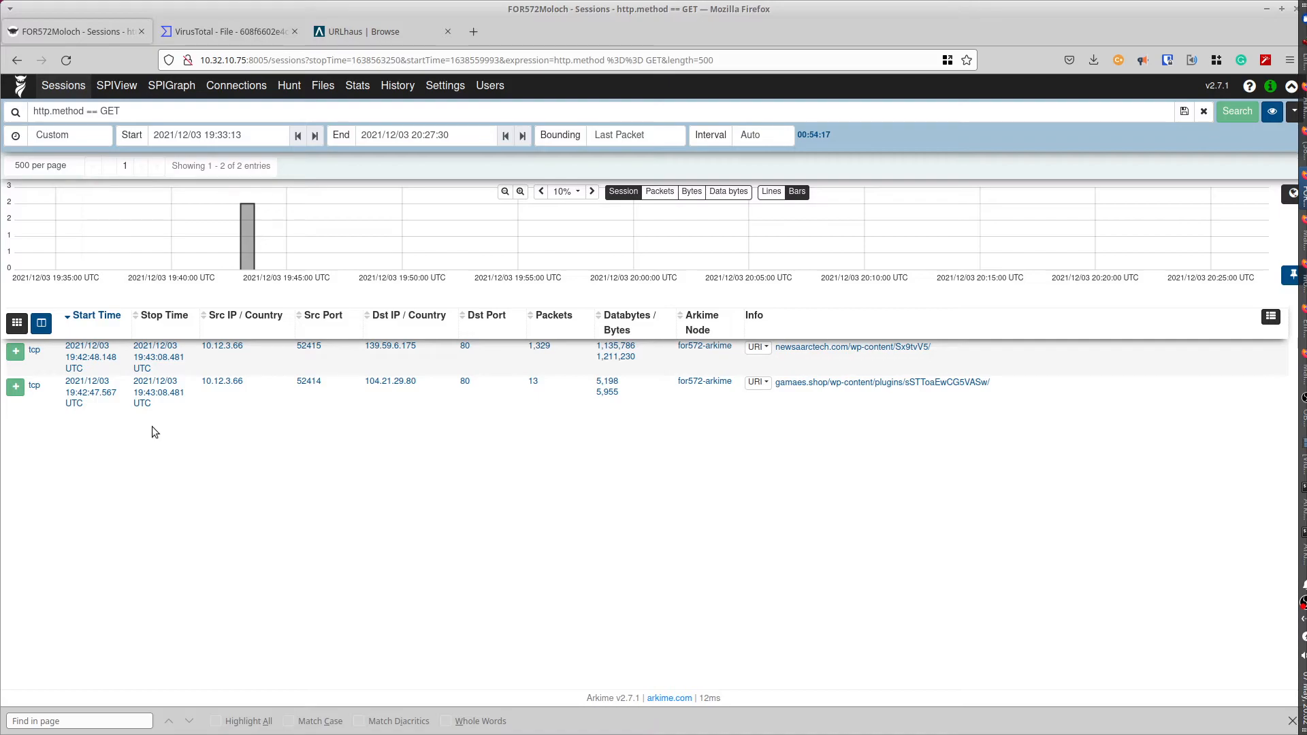
# - Expand the gamaes.shop session and highlight Cloudflare's 'Suspected phishing site' page title
pyautogui.click(15, 388)
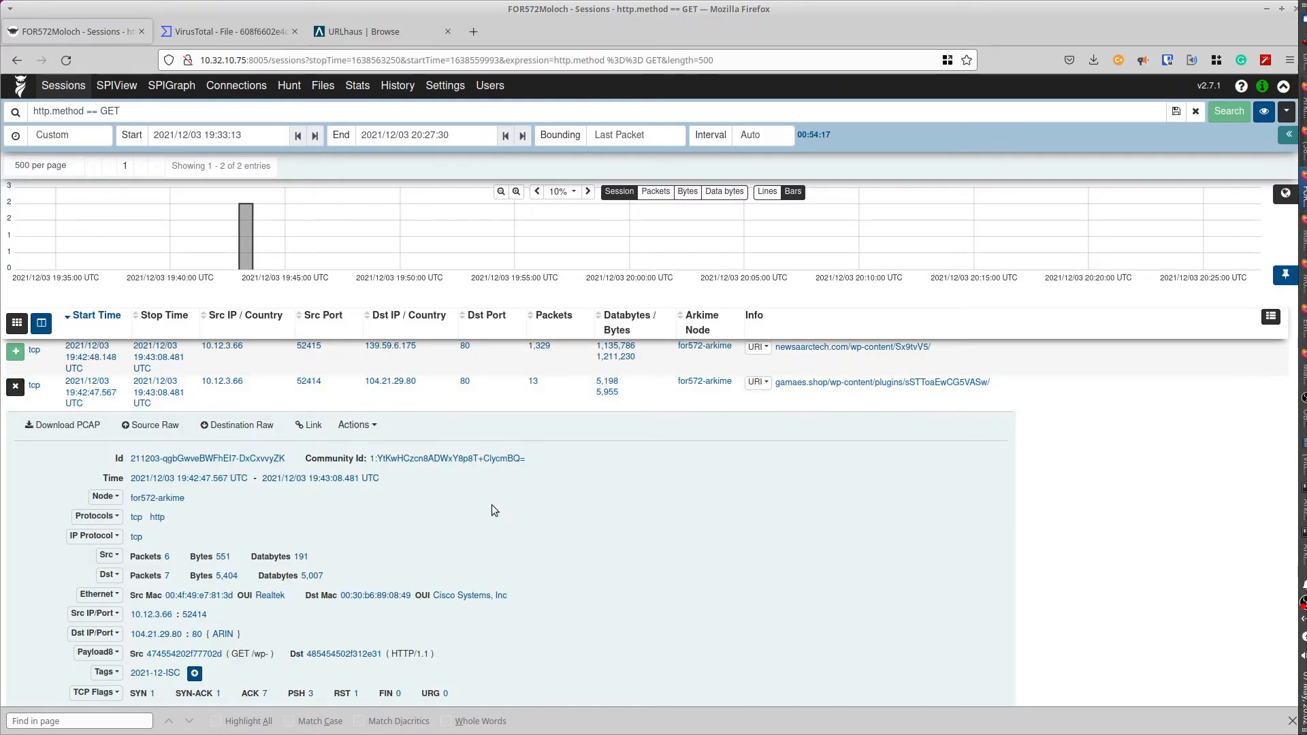
pyautogui.scroll(-6, 487, 502)
pyautogui.scroll(-5, 487, 504)
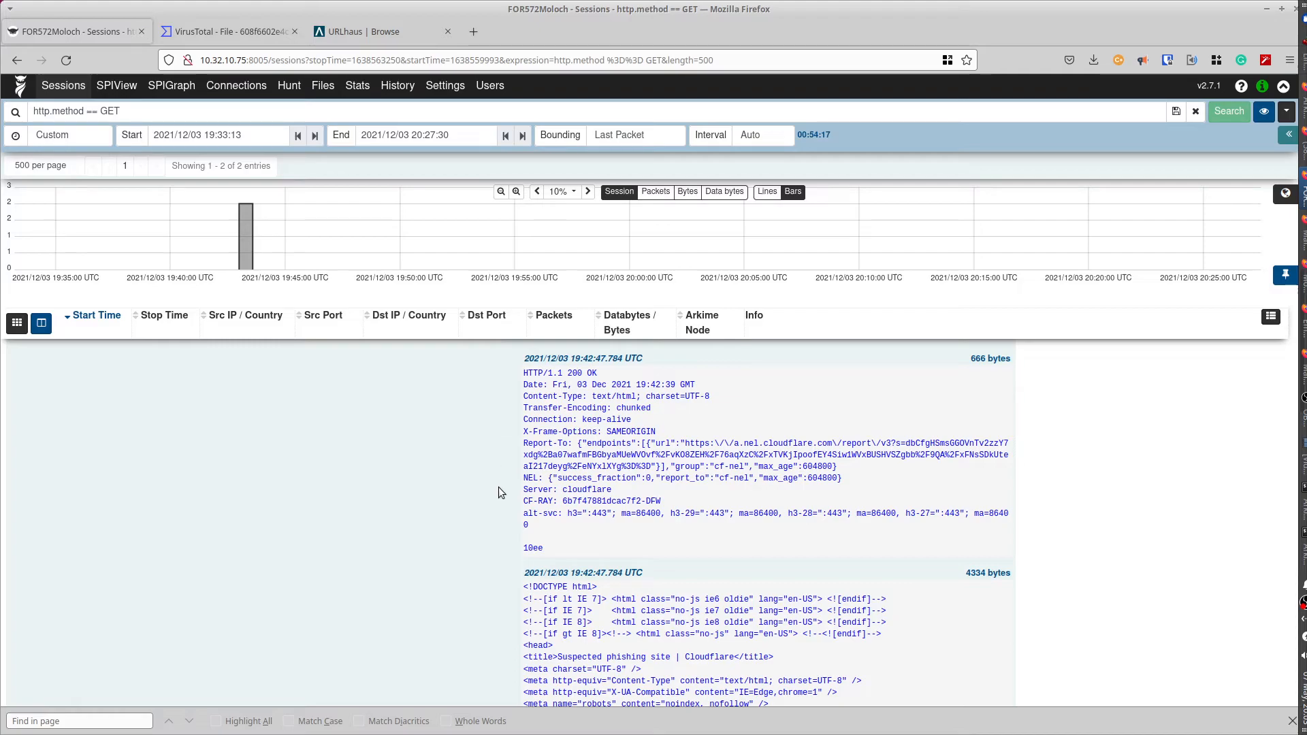
pyautogui.scroll(-4, 498, 491)
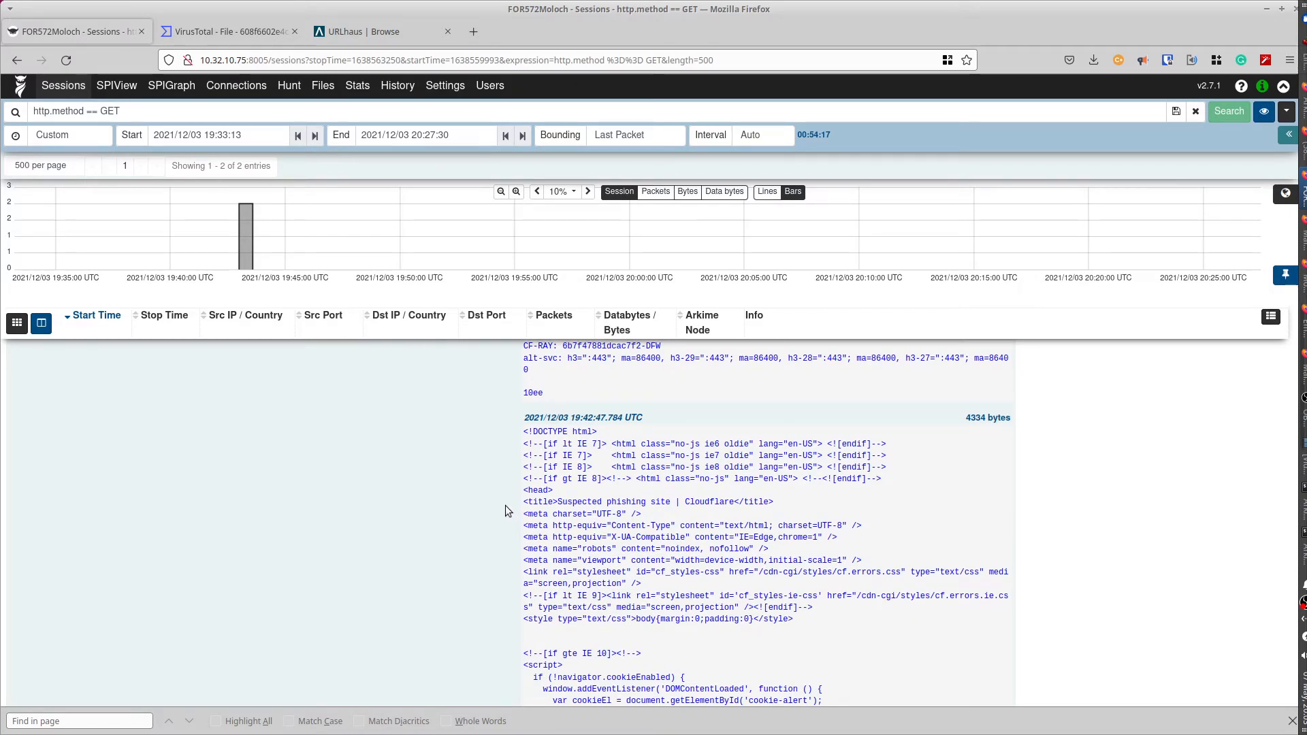
pyautogui.moveTo(558, 502); pyautogui.dragTo(734, 502)
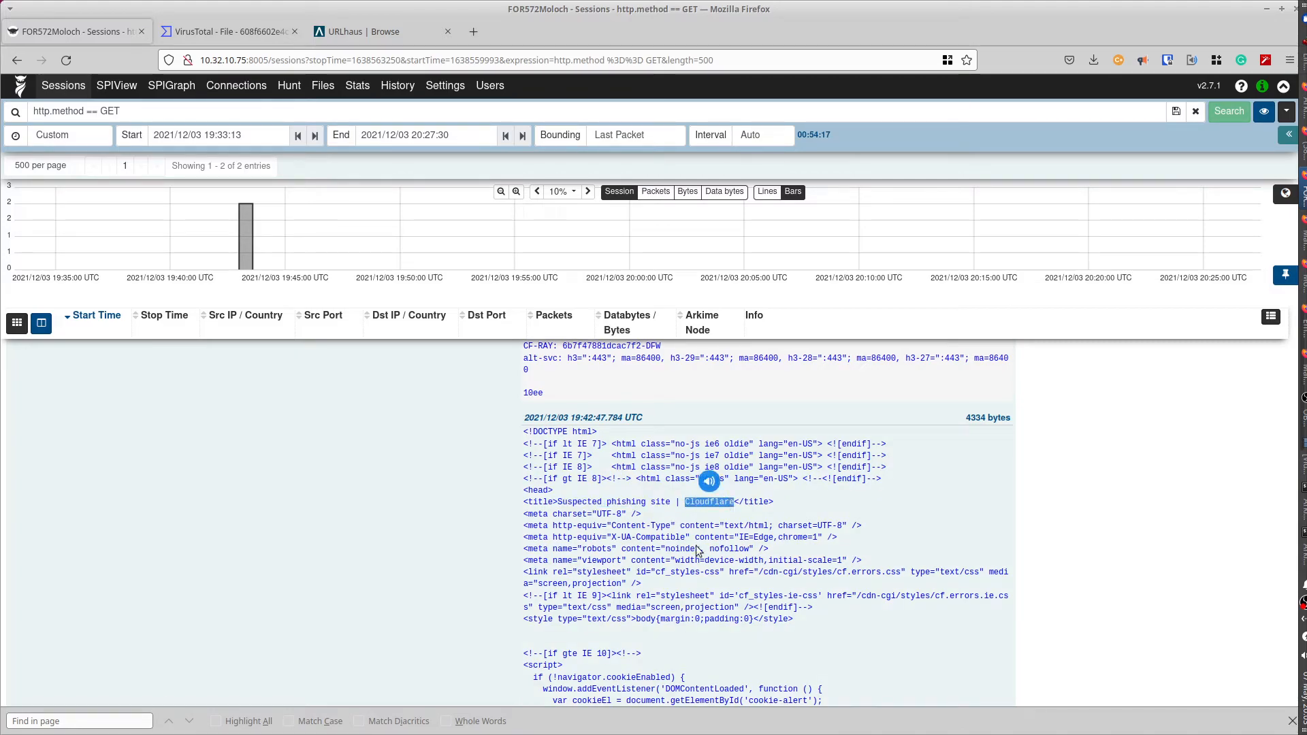
# - Scroll back up the payload and select the gamaes.shop Host value
pyautogui.scroll(-2, 688, 558)
pyautogui.scroll(-6, 688, 557)
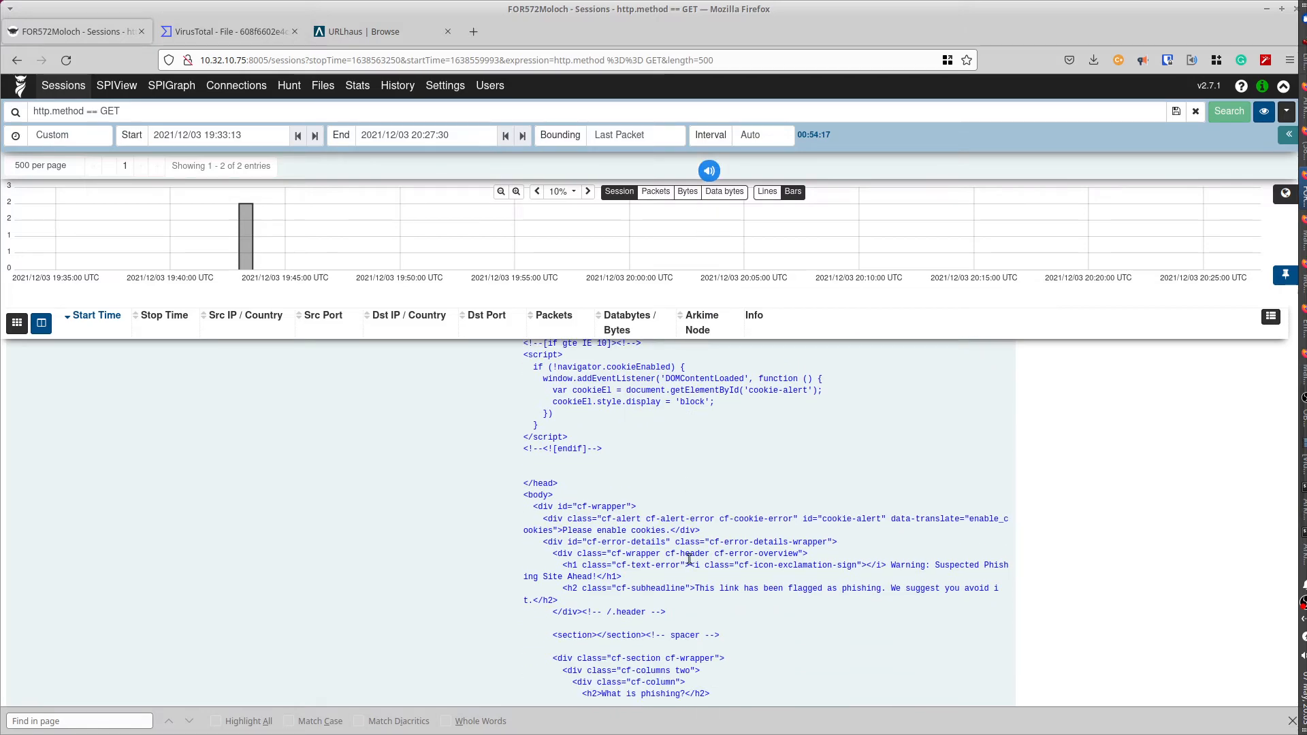
pyautogui.scroll(6, 689, 558)
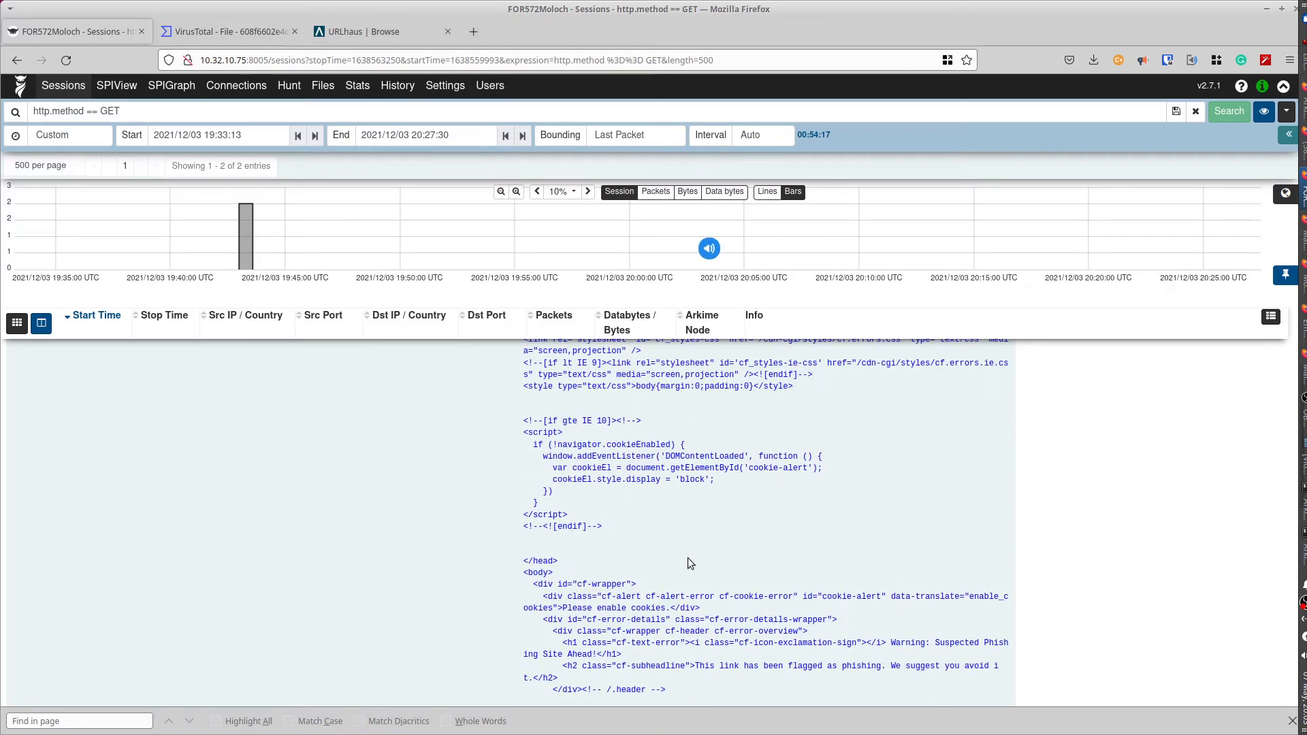
pyautogui.scroll(5, 689, 558)
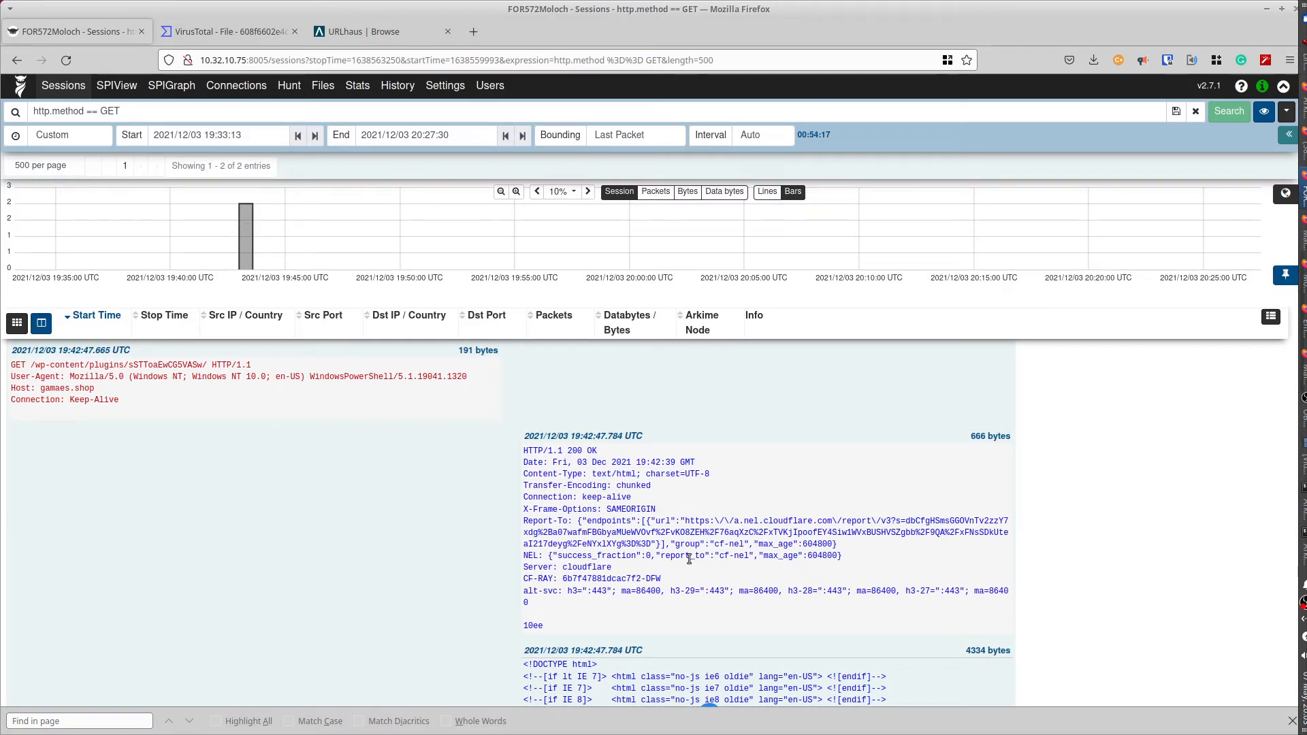
pyautogui.scroll(4, 689, 558)
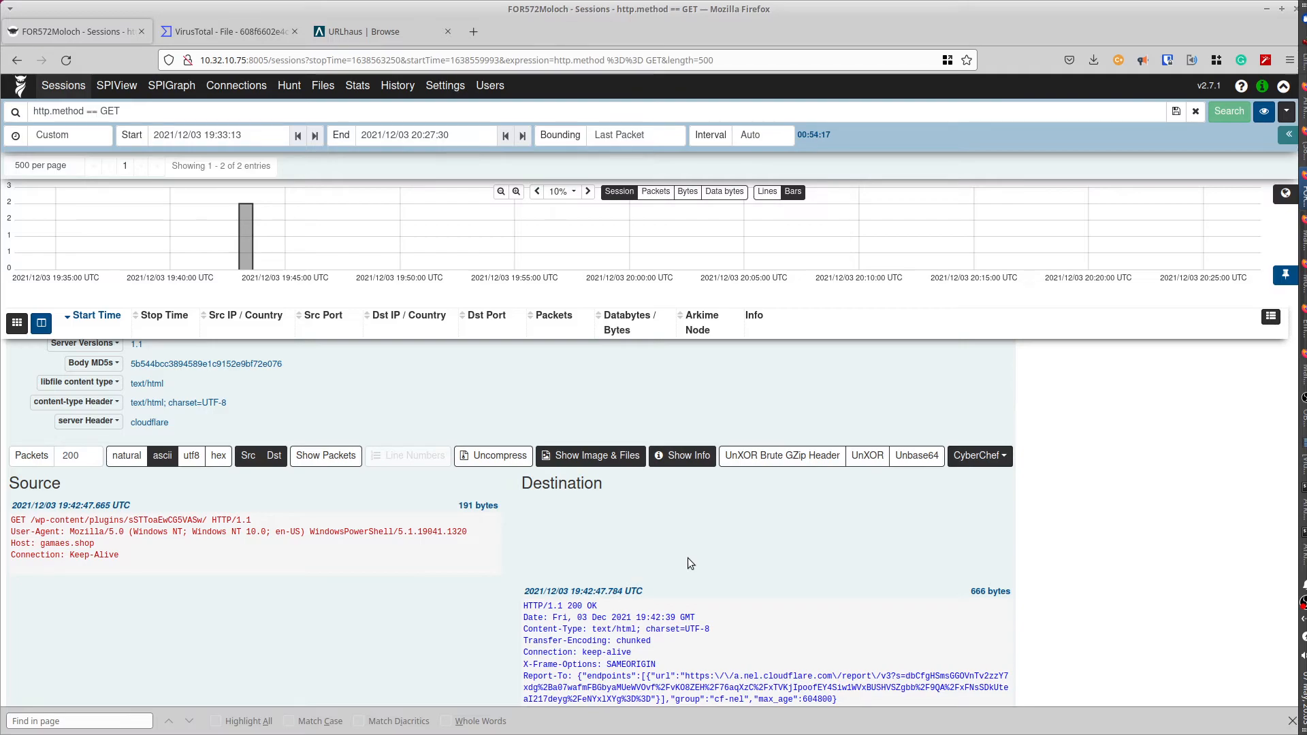
pyautogui.moveTo(40, 544); pyautogui.dragTo(96, 545)
pyautogui.hotkey('ctrl', 'c')
# - Copy gamaes.shop and search it in URLhaus, finding two emotet-tagged URLs
pyautogui.rightClick(79, 543)
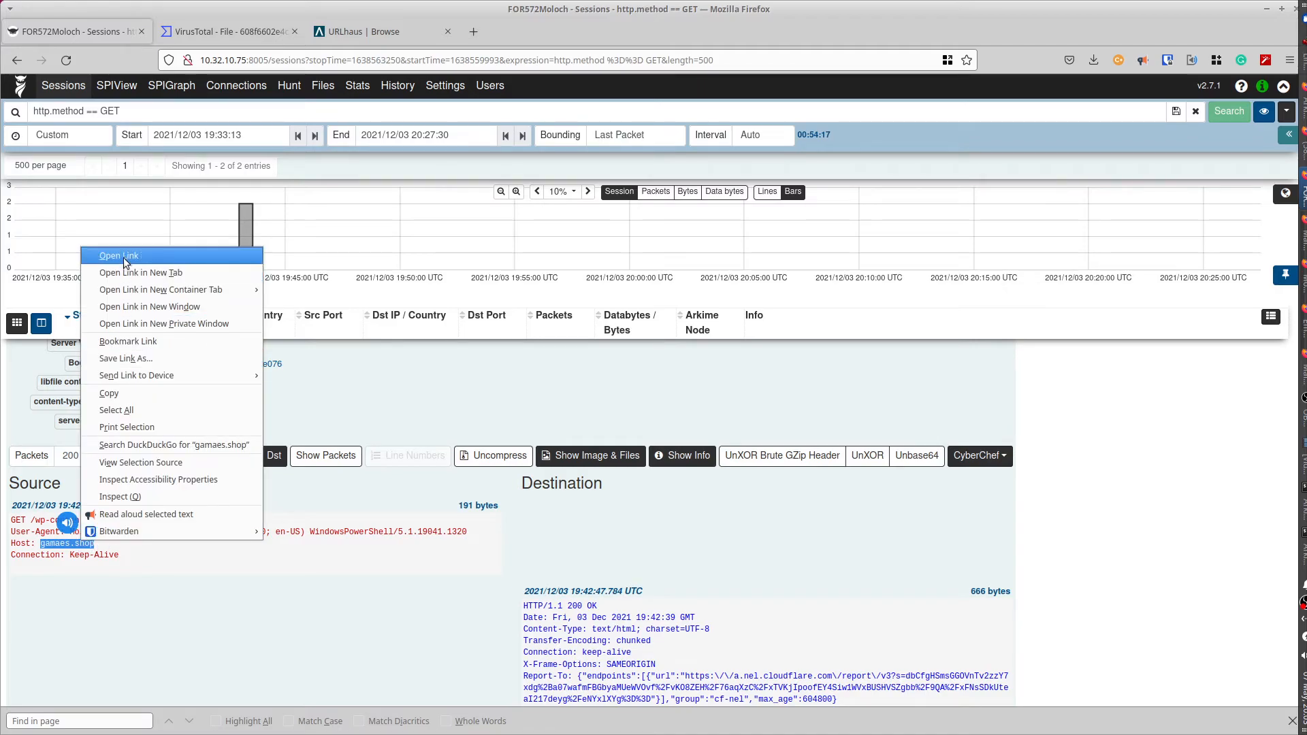
pyautogui.click(116, 394)
pyautogui.click(350, 32)
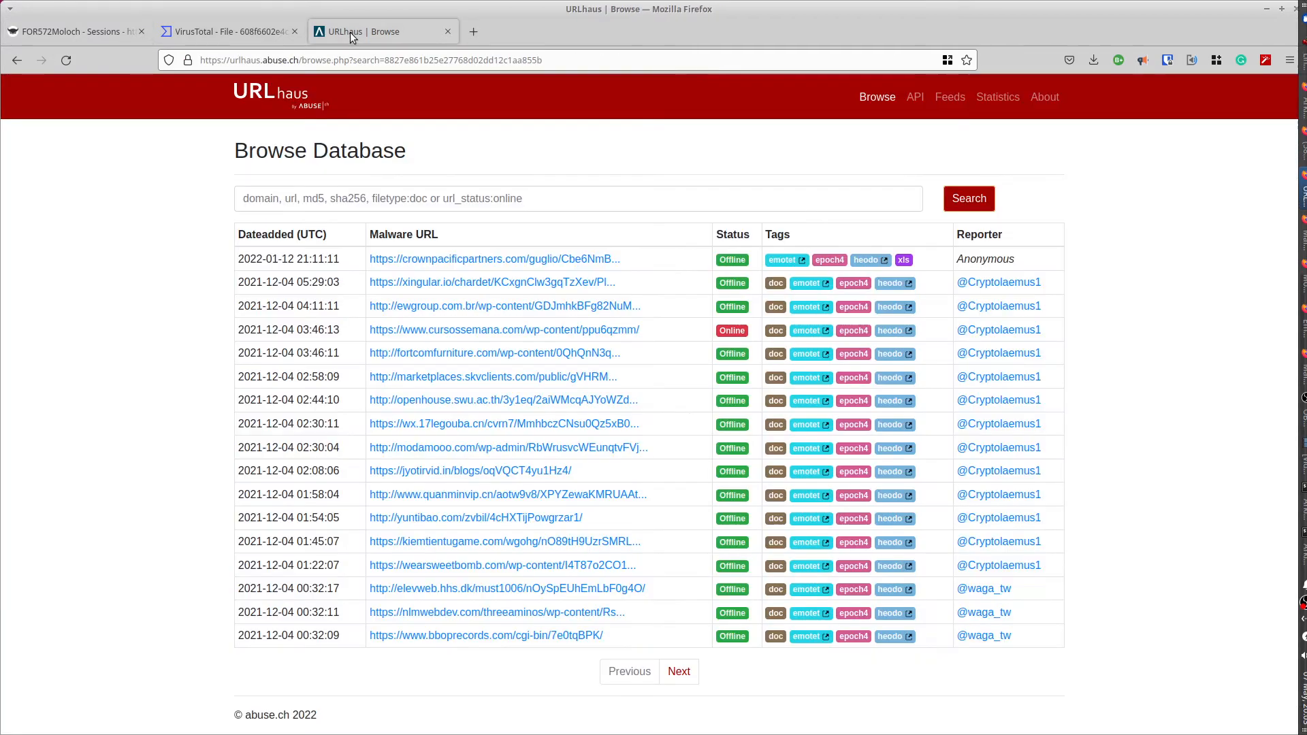
pyautogui.click(316, 197)
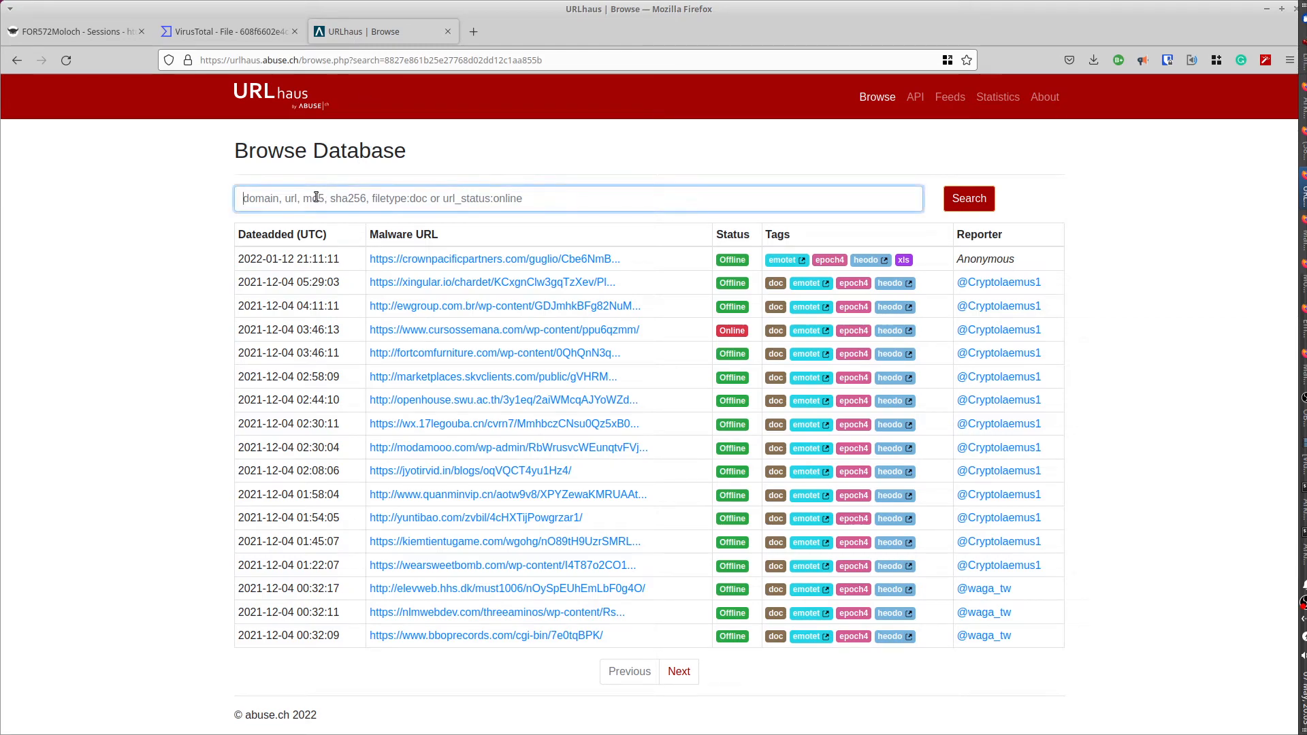
pyautogui.hotkey('ctrl', 'v')
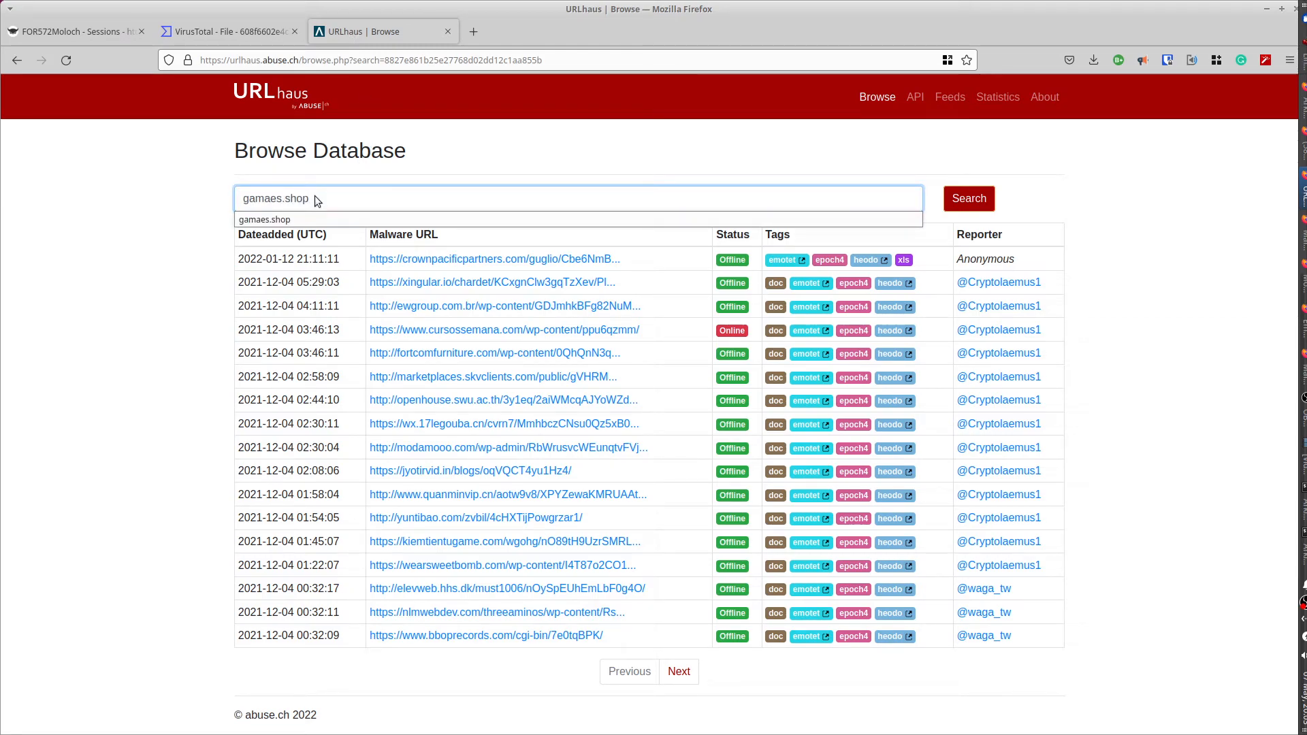
pyautogui.press('Return')
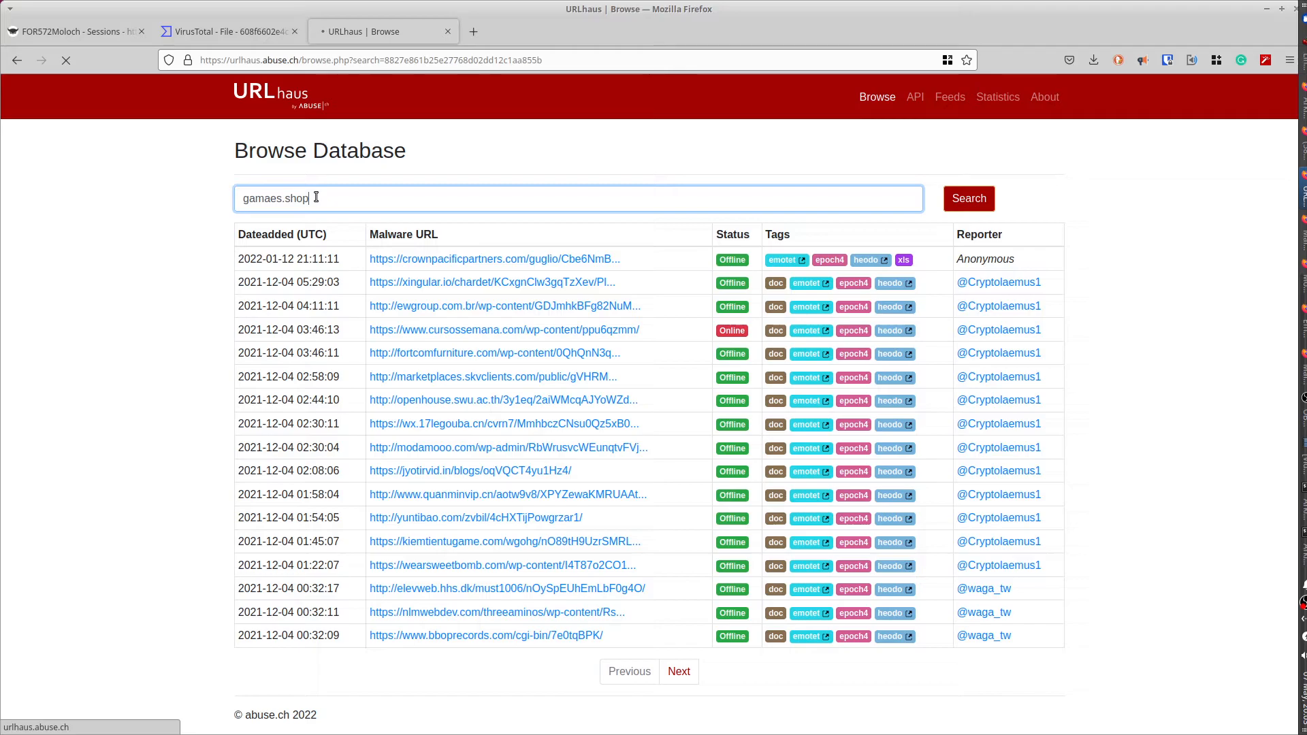
pyautogui.click(965, 203)
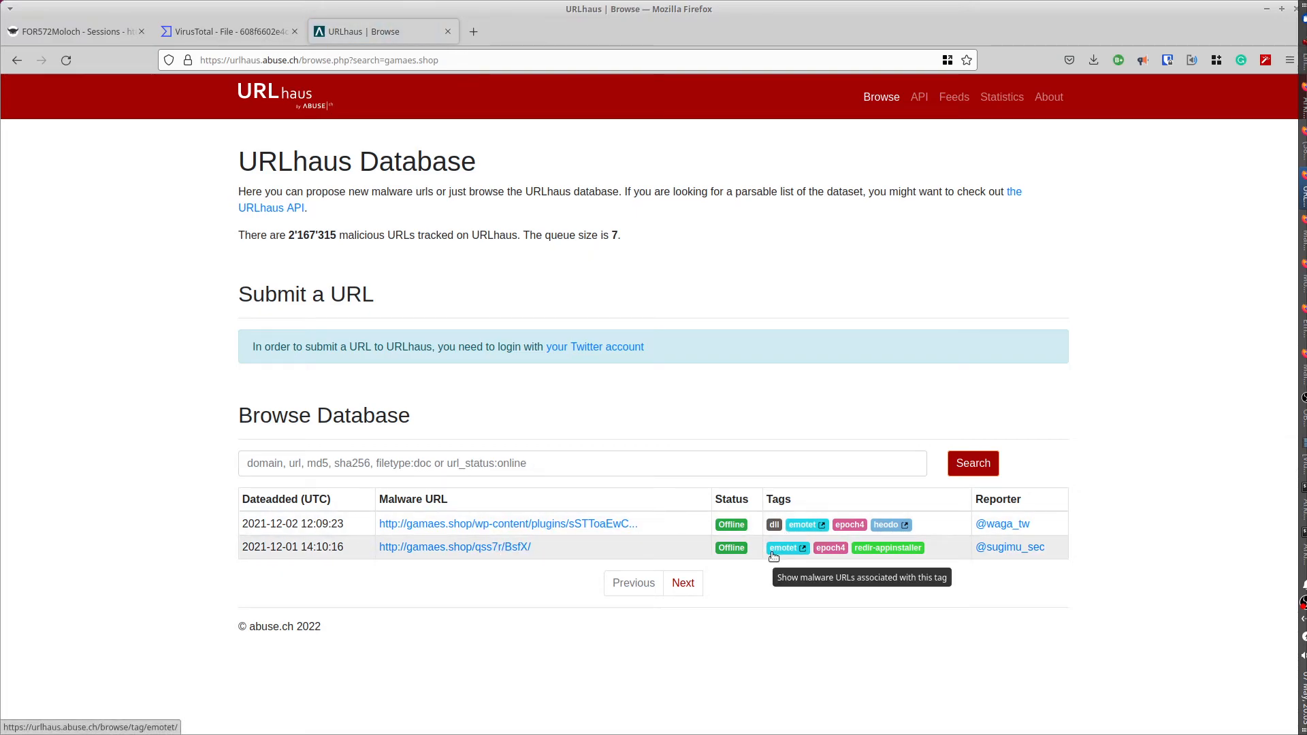
pyautogui.click(50, 34)
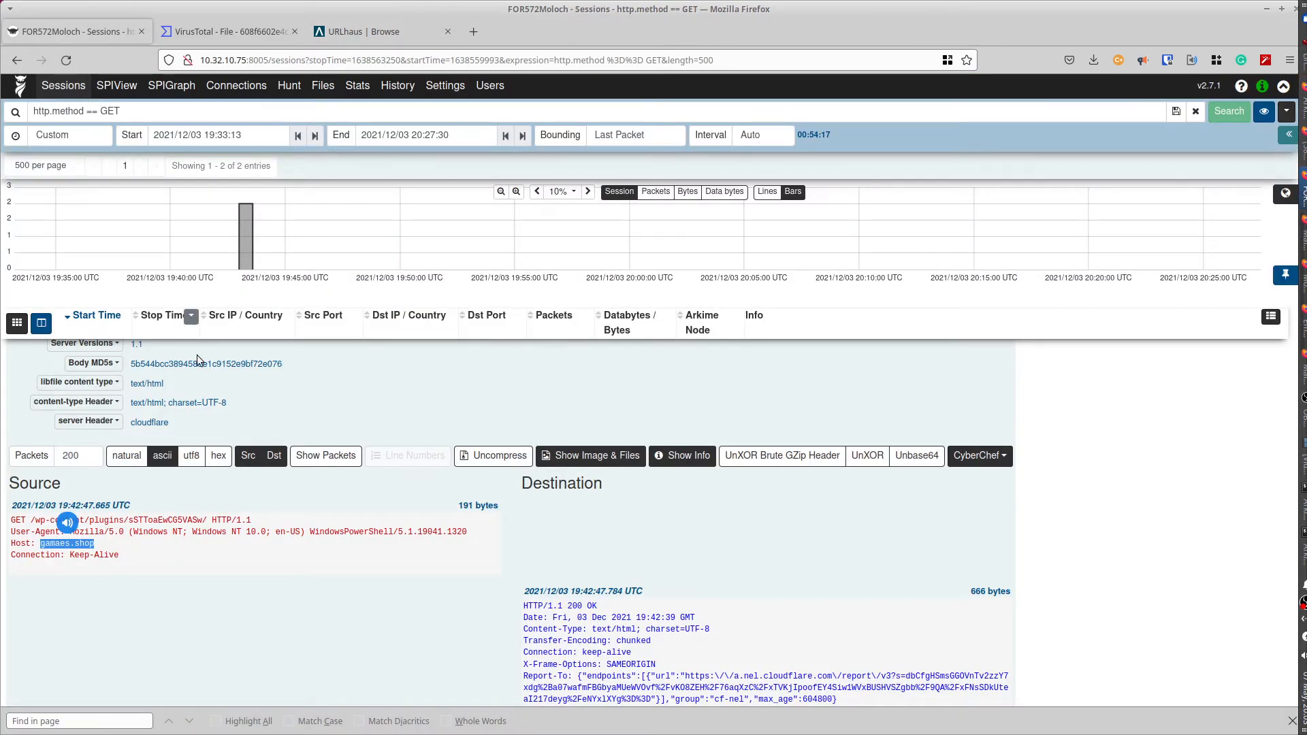
# - Collapse the gamaes.shop session and expand the newsaarctech.com GET session's details
pyautogui.scroll(3, 226, 538)
pyautogui.scroll(10, 226, 539)
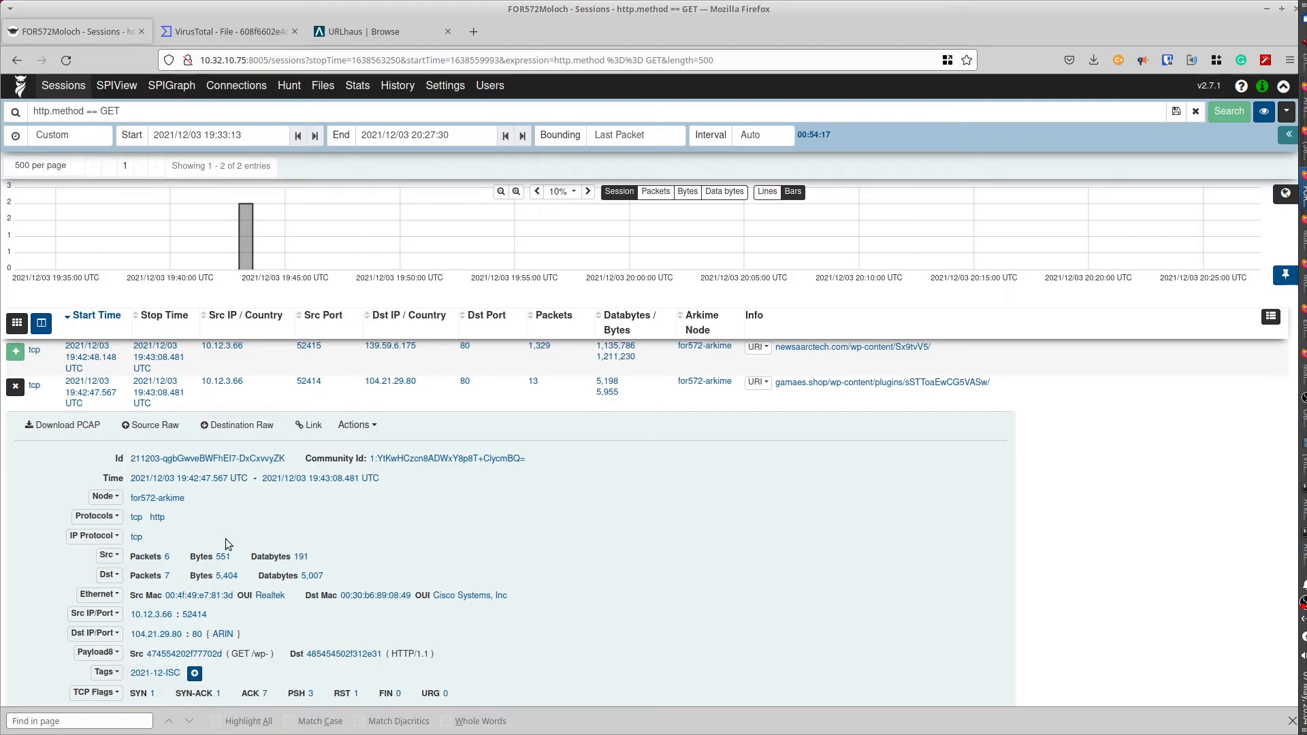
pyautogui.click(15, 388)
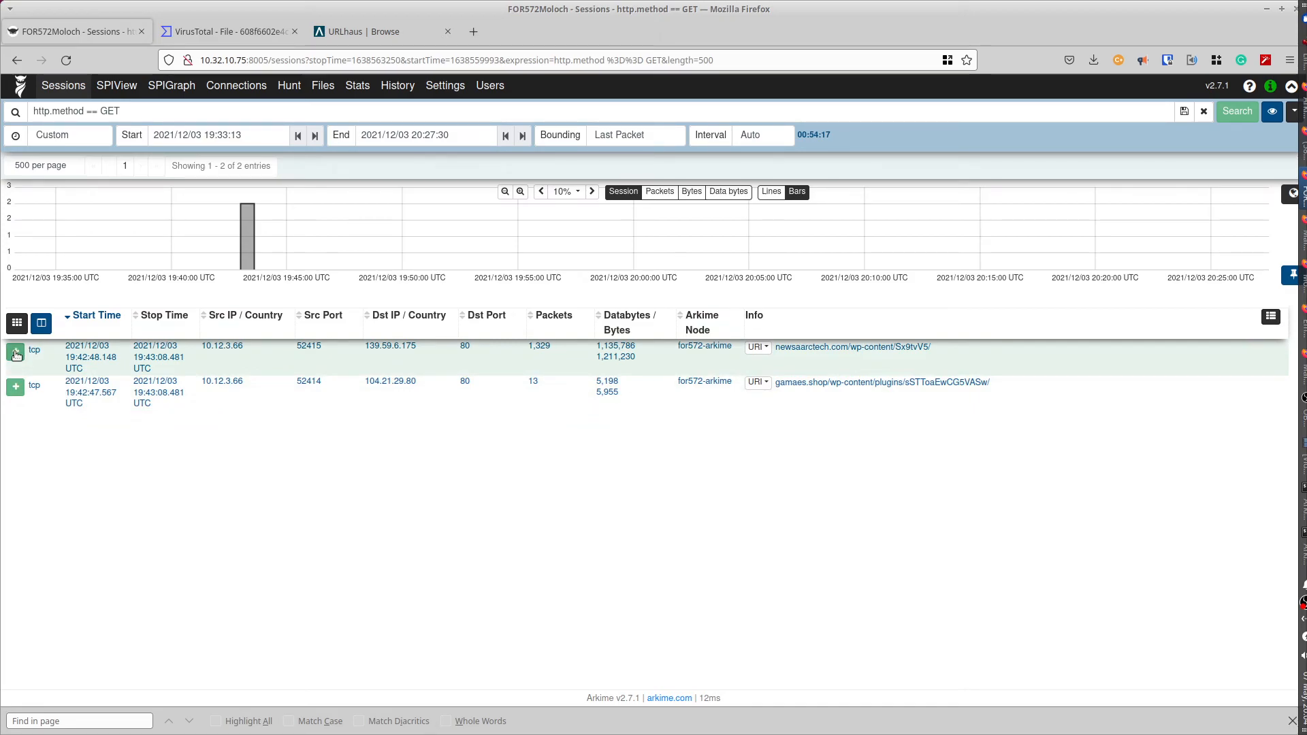
pyautogui.click(16, 354)
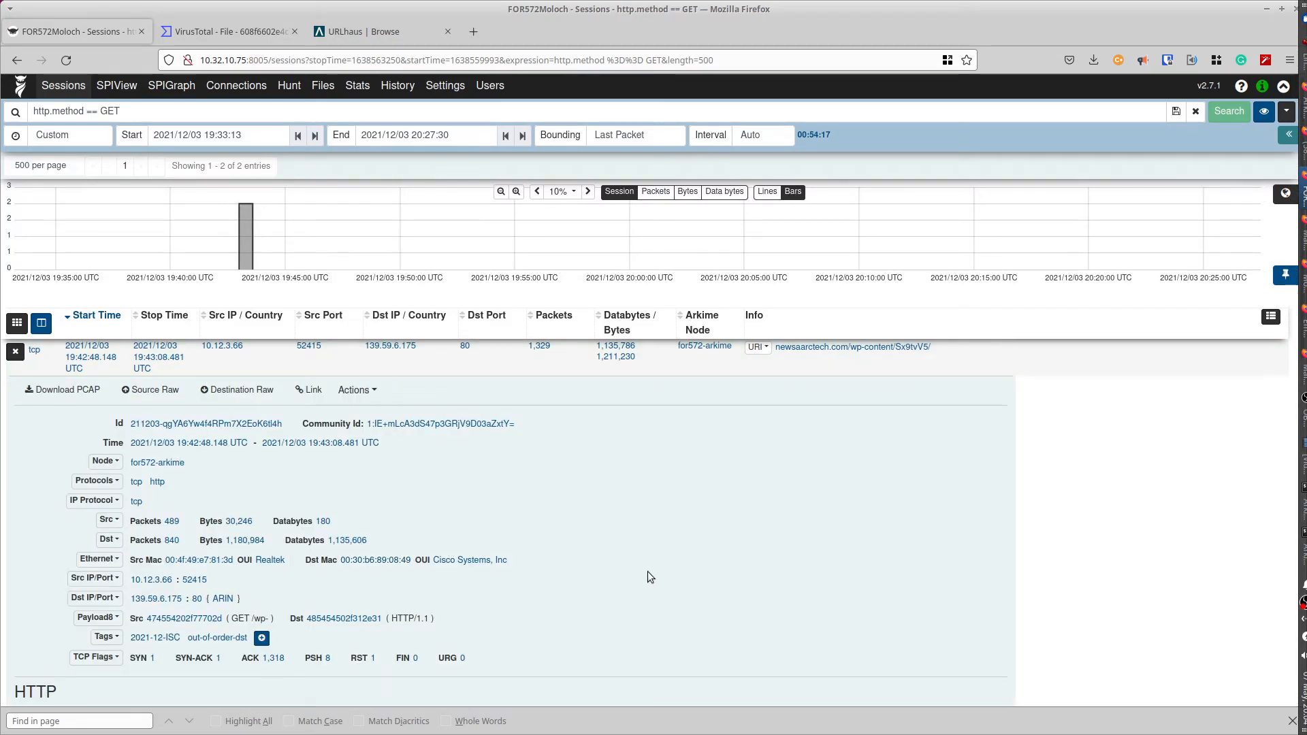
# - Copy the session's Hosts value newsaarctech.com and bring URLhaus to the front
pyautogui.scroll(-3, 616, 553)
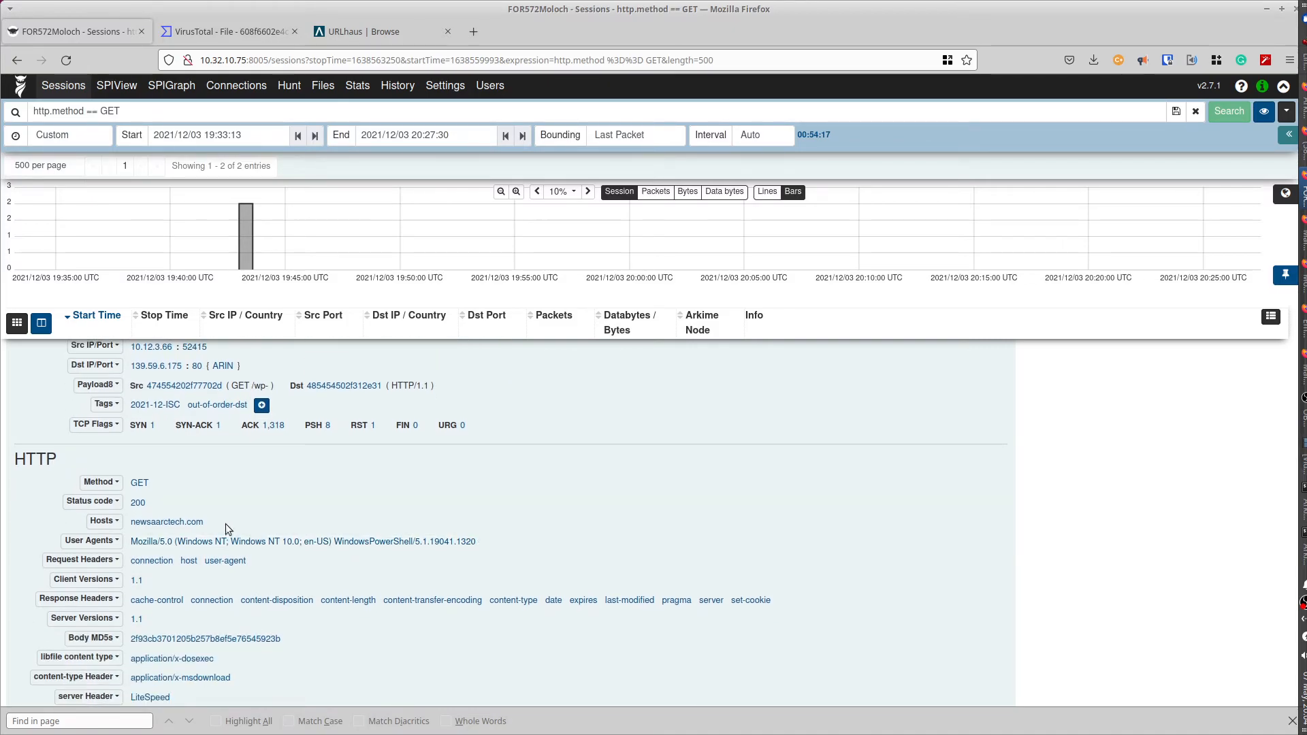
pyautogui.moveTo(220, 523); pyautogui.dragTo(135, 524)
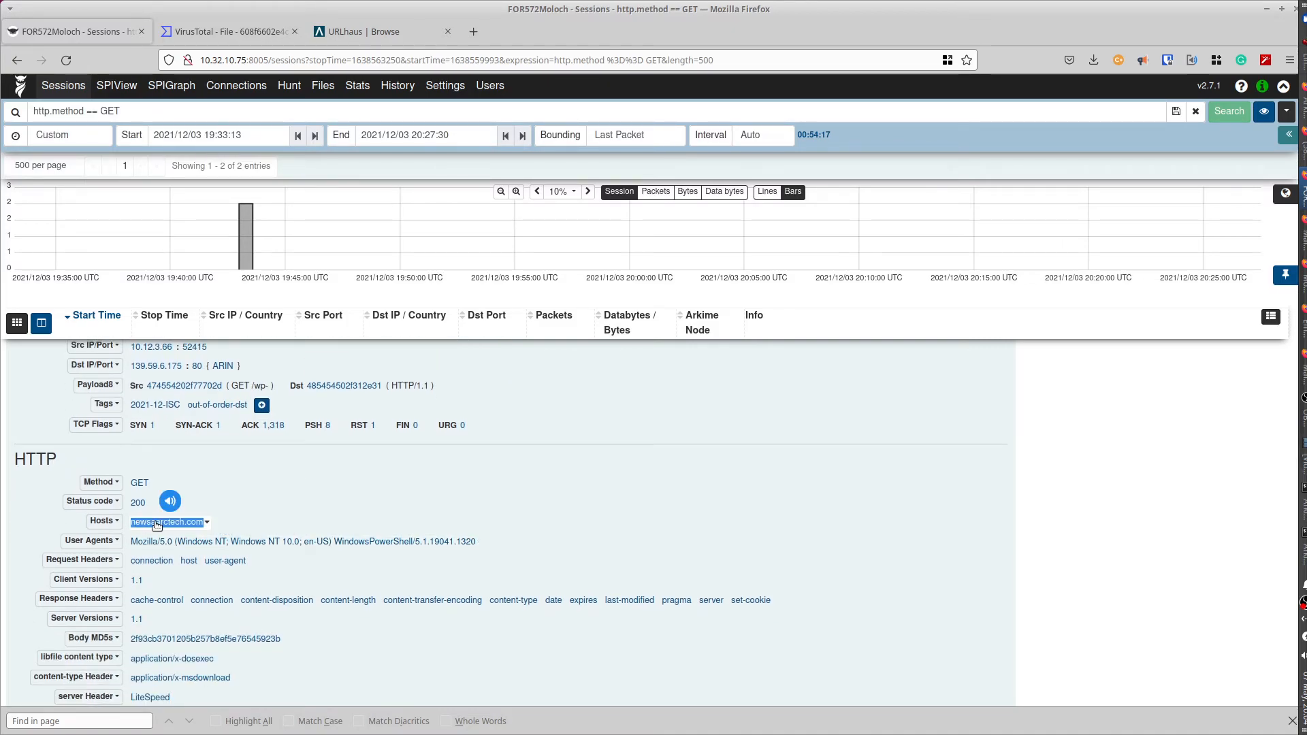
pyautogui.rightClick(154, 521)
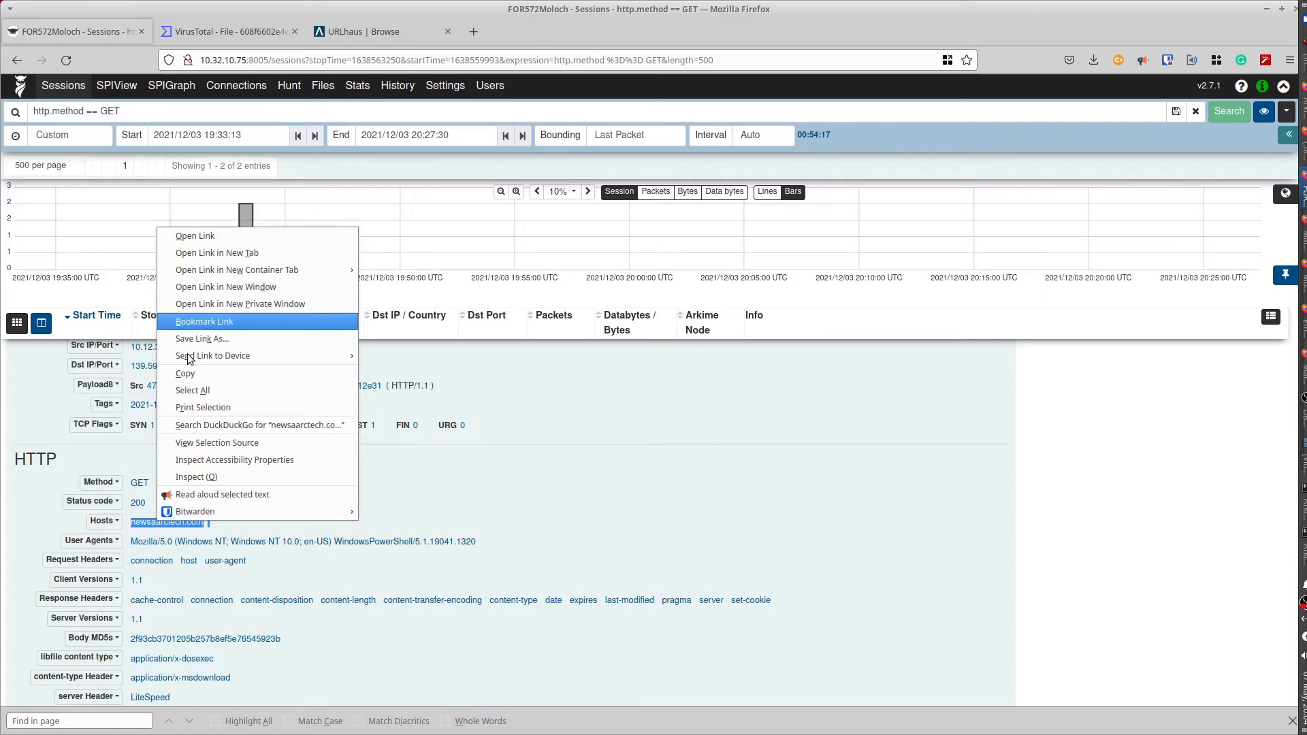
pyautogui.click(507, 467)
pyautogui.click(192, 522)
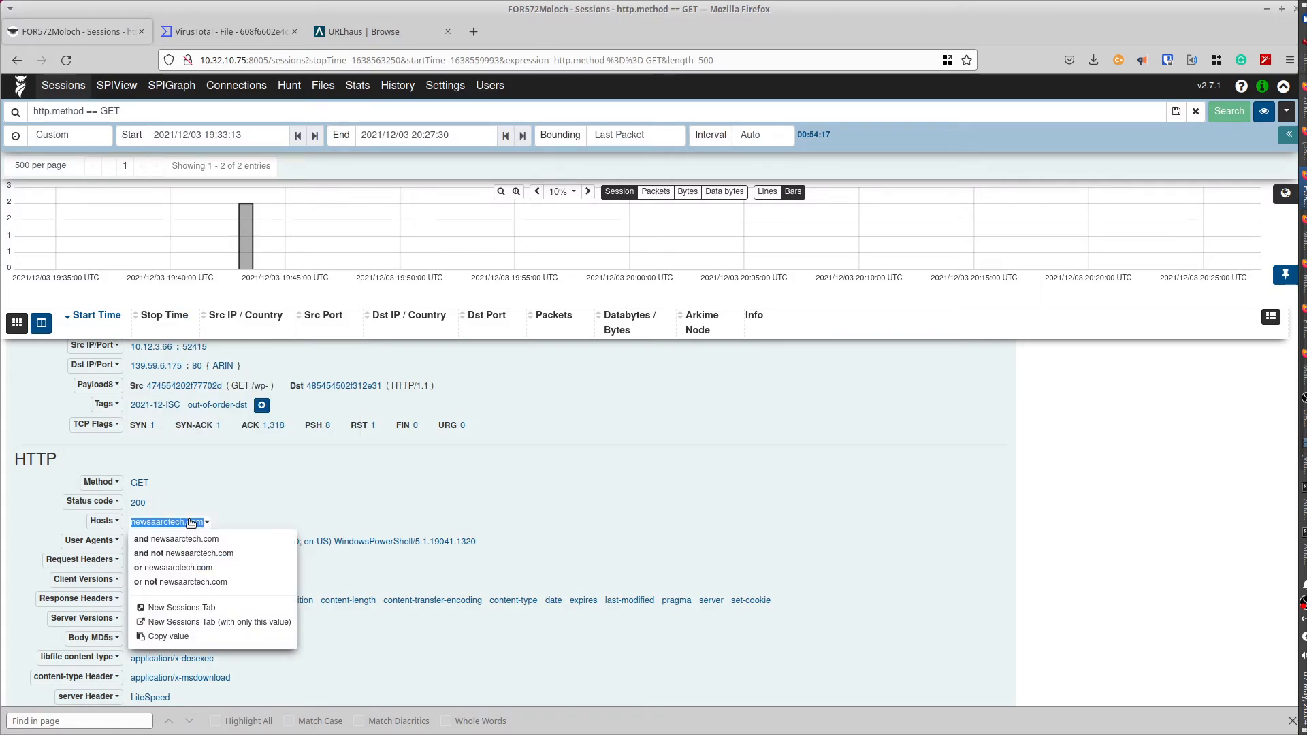
pyautogui.click(170, 639)
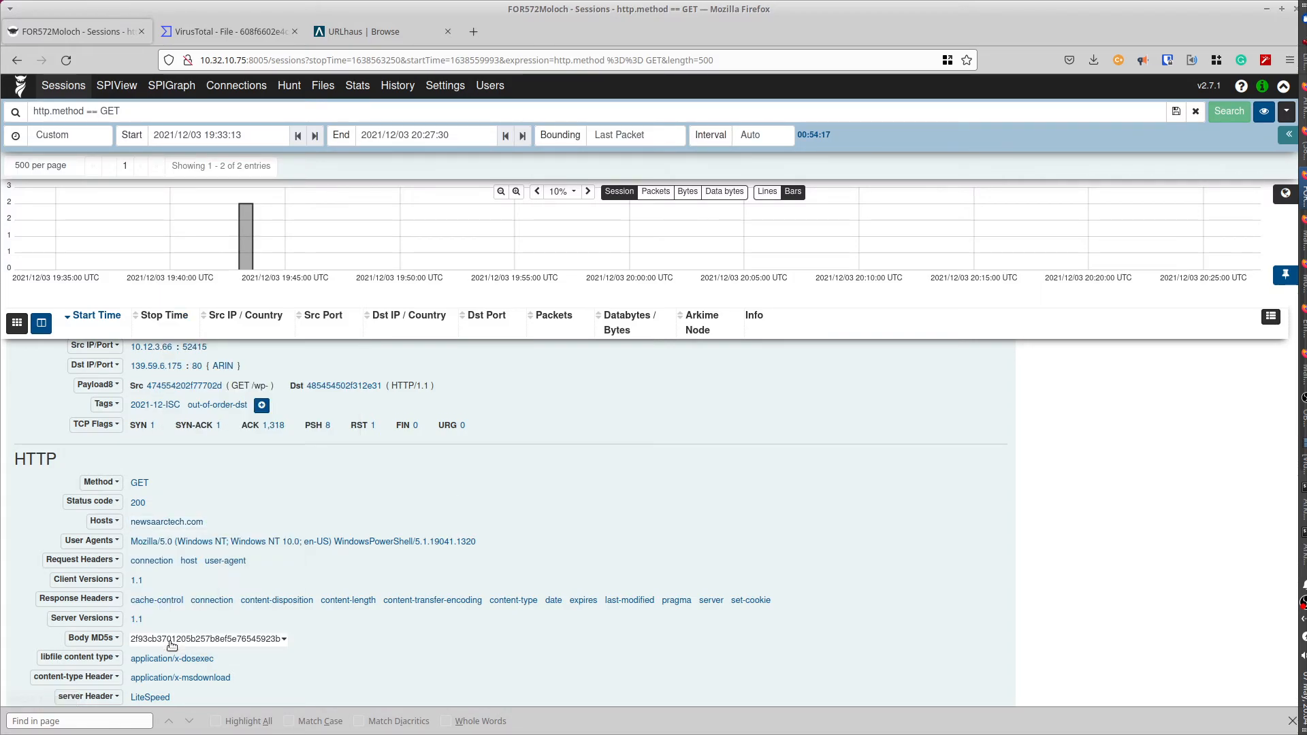
pyautogui.click(358, 34)
# - Look up newsaarctech.com in URLhaus, finding three offline emotet-tagged wp-content URLs, then return to Arkime
pyautogui.click(452, 463)
pyautogui.hotkey('ctrl', 'v')
pyautogui.press('Return')
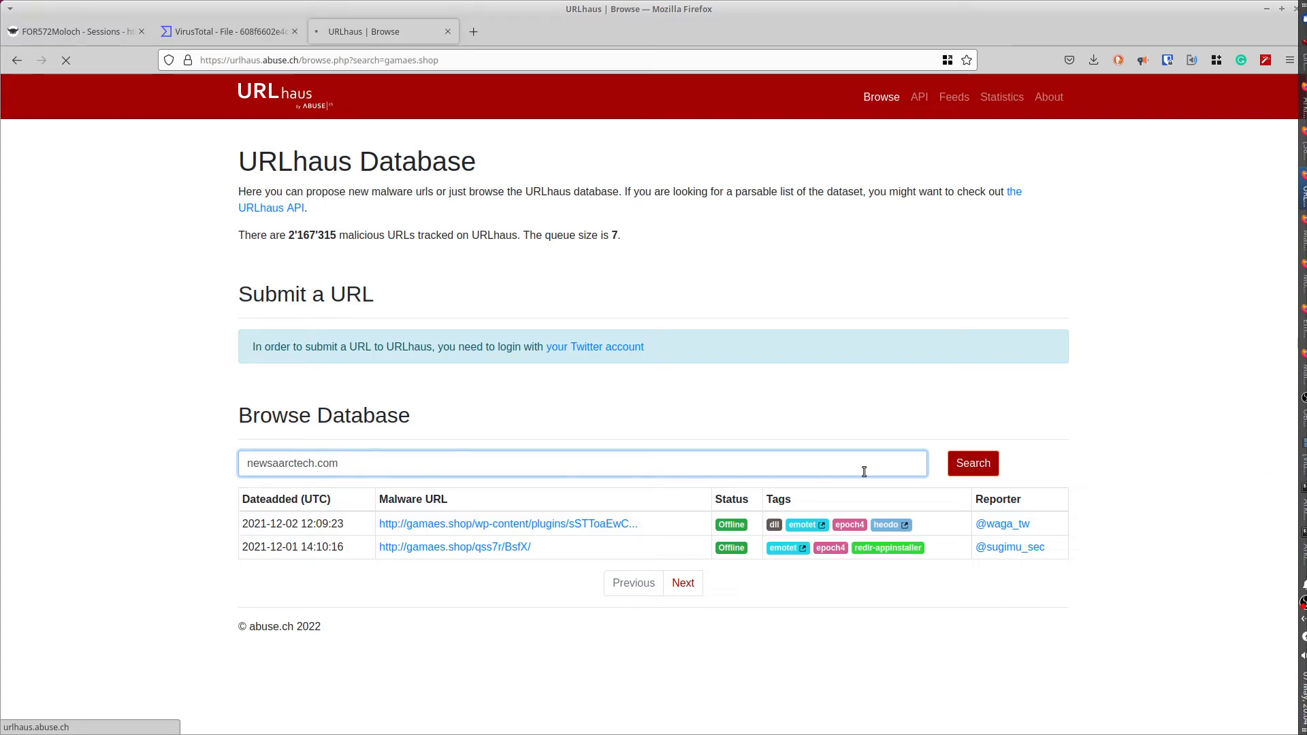
pyautogui.click(972, 468)
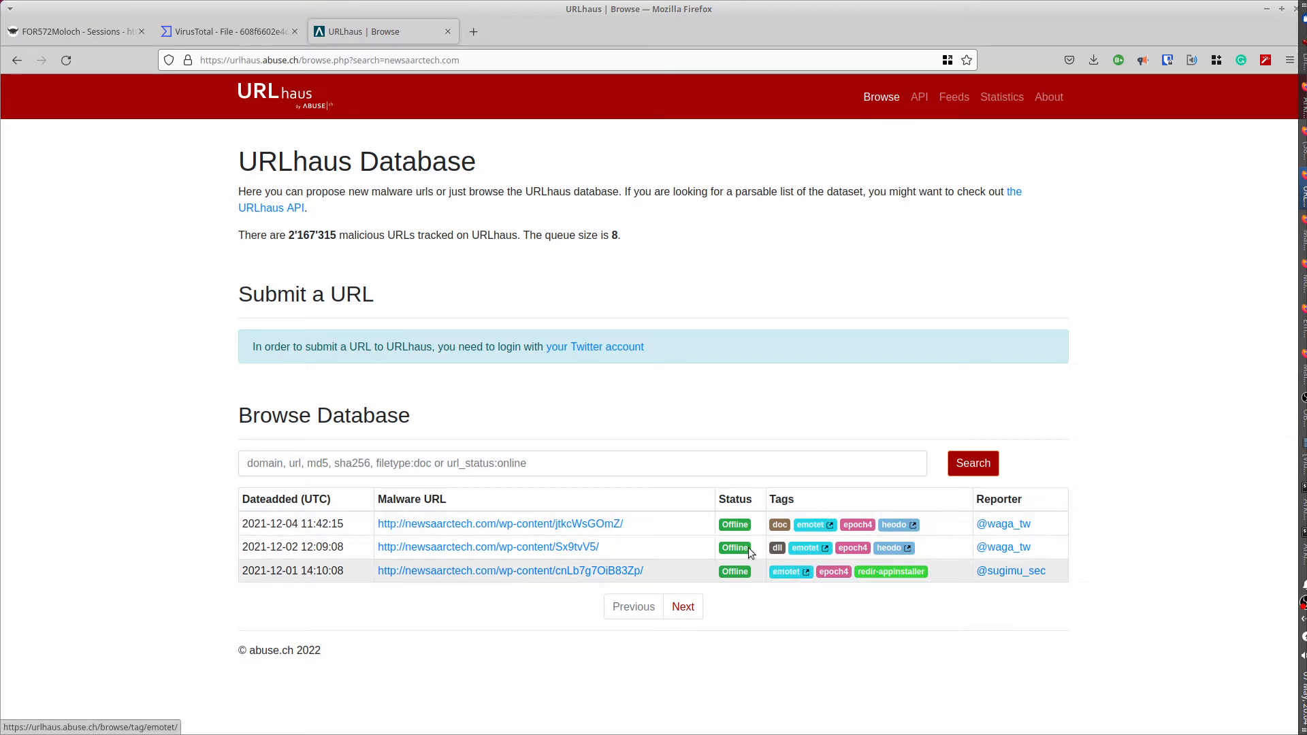
pyautogui.click(88, 31)
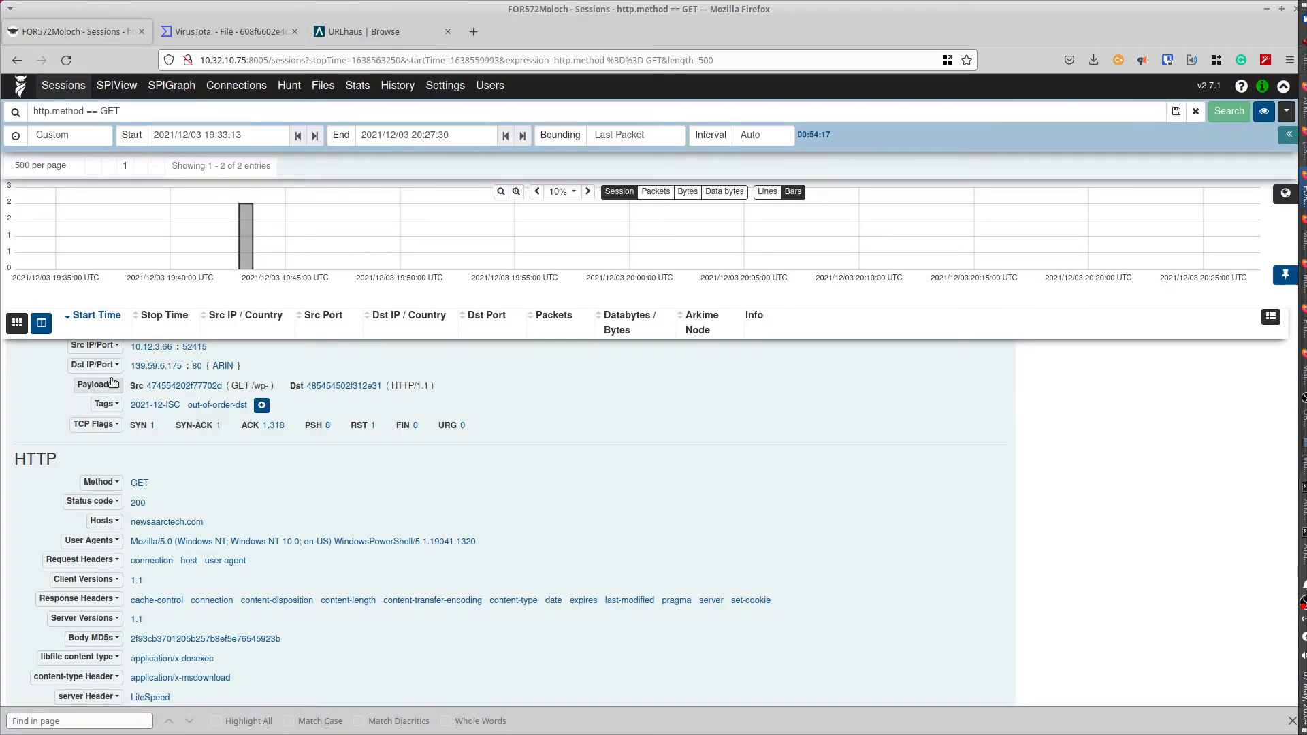
# - Preview the IE7MnYfF4c.dll download and copy its body MD5 2f93cb3701205b257b8ef5e76545923b for URLhaus
pyautogui.scroll(-5, 30, 472)
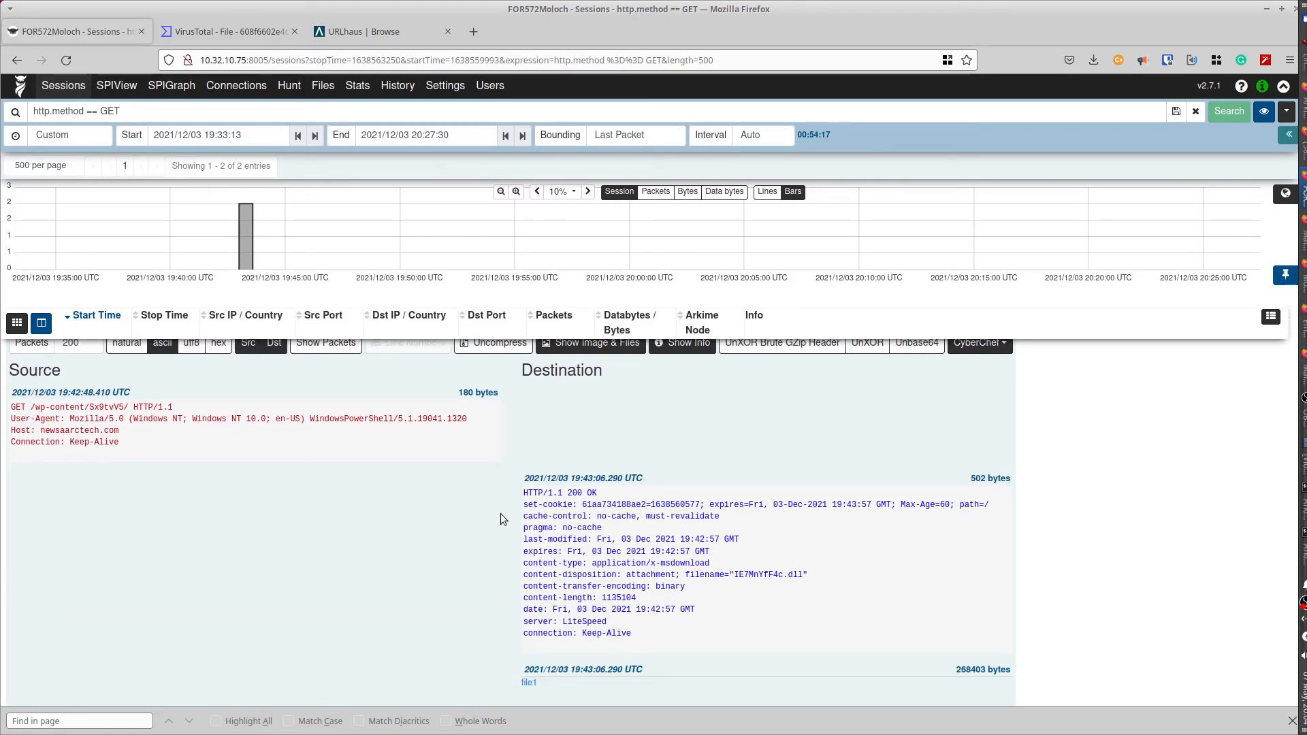
pyautogui.scroll(-2, 497, 518)
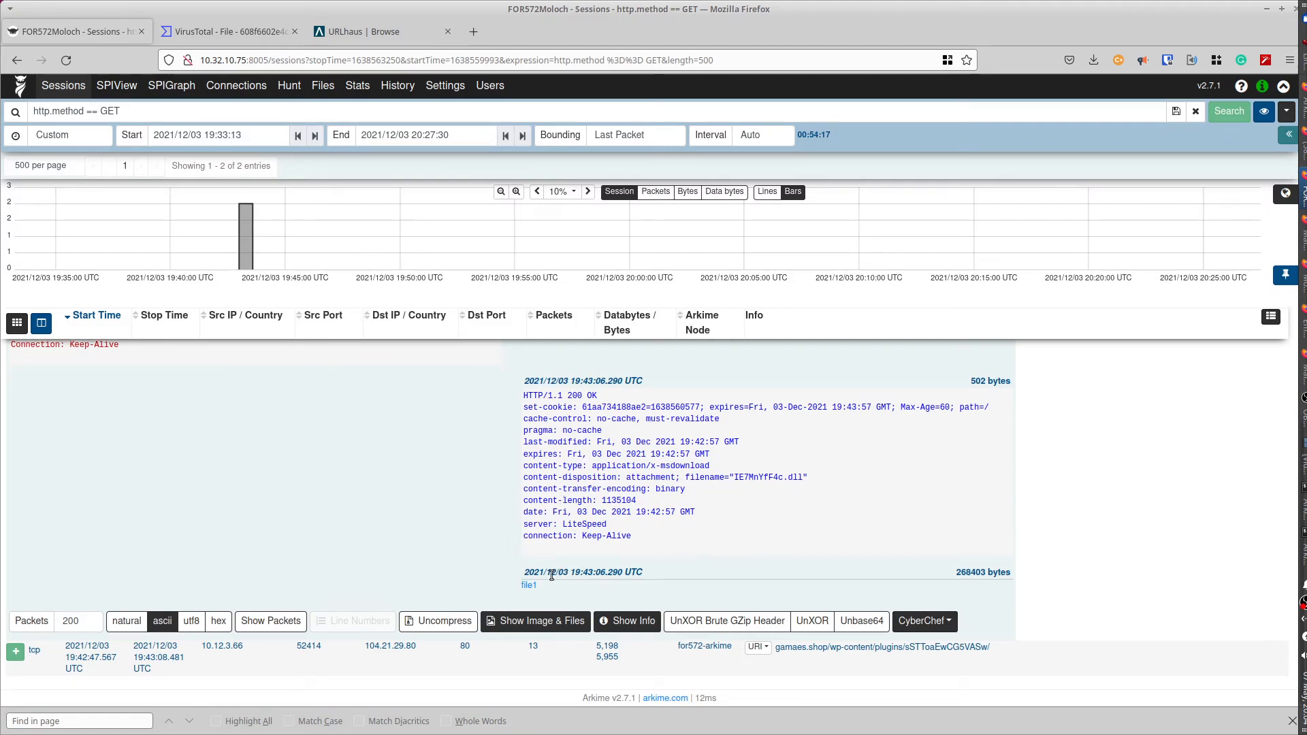
pyautogui.moveTo(531, 589)
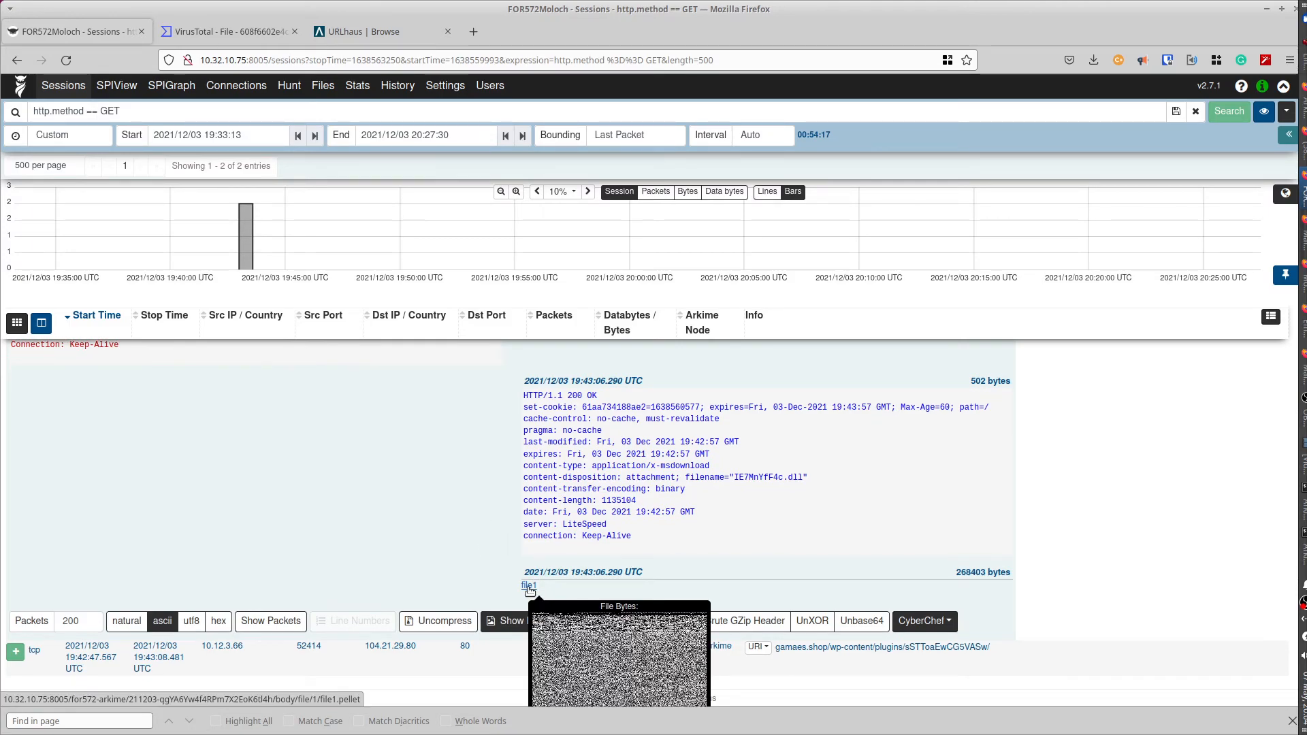
pyautogui.scroll(5, 281, 449)
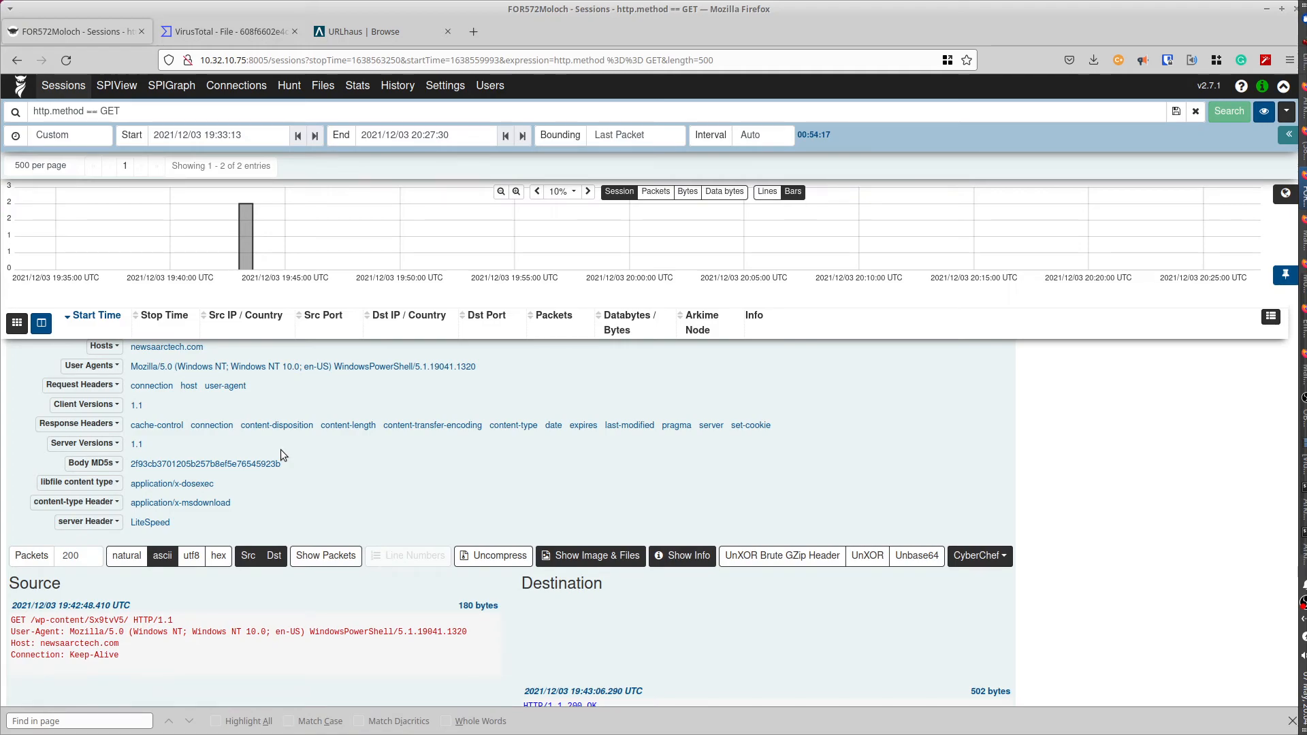
pyautogui.click(213, 465)
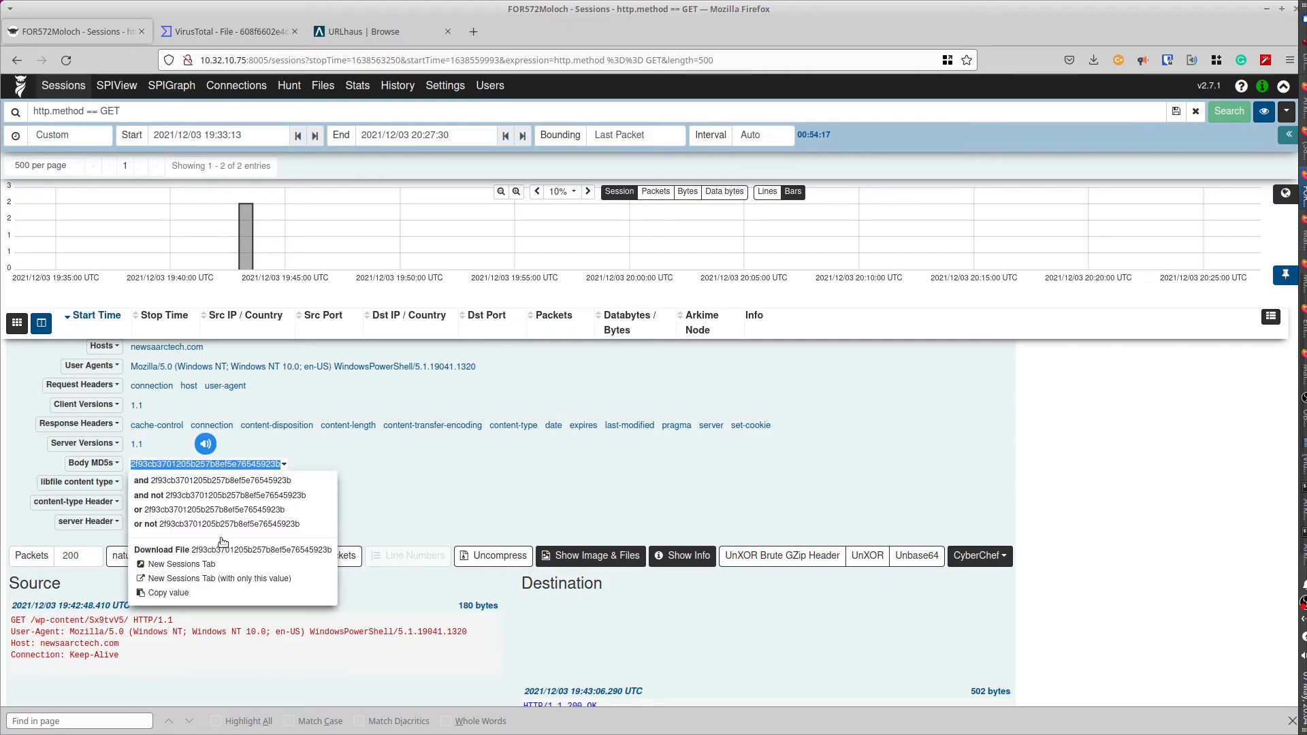
pyautogui.click(179, 595)
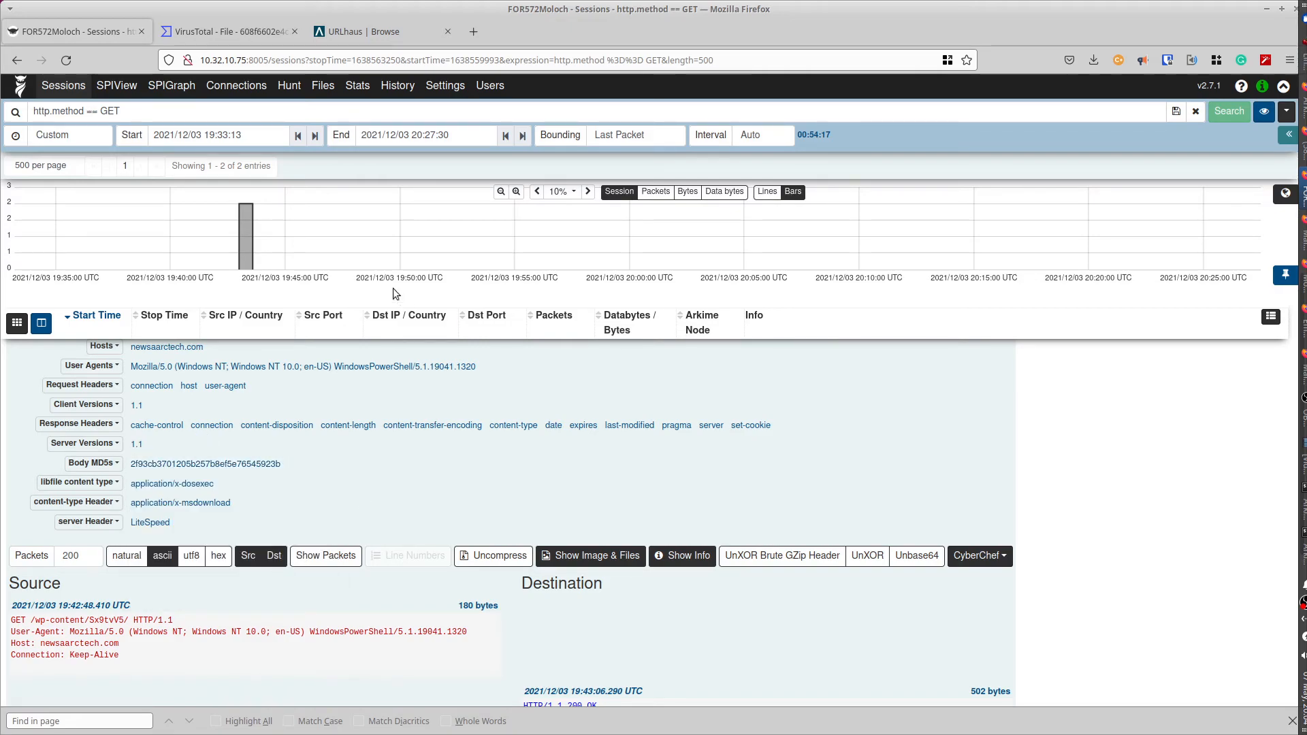
pyautogui.click(351, 31)
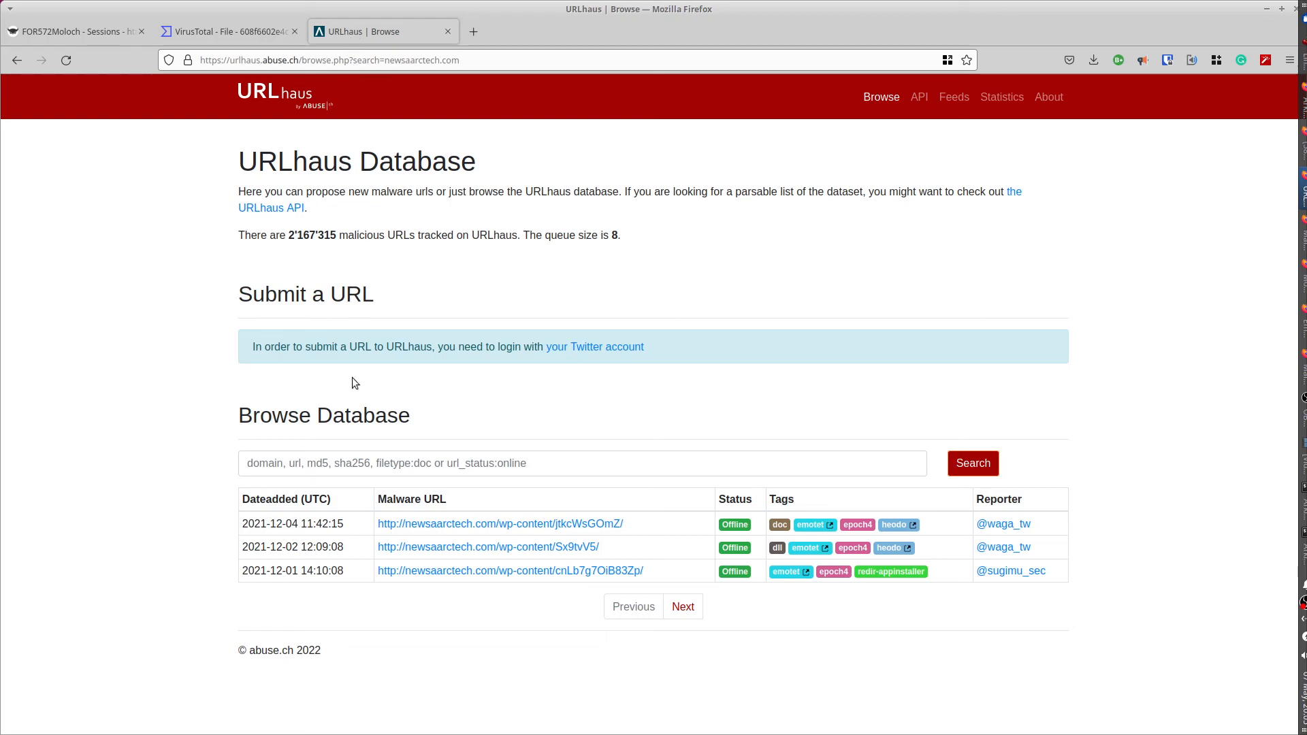
# - Search URLhaus for MD5 2f93cb3701205b257b8ef5e76545923b, reviewing the many emotet-tagged URLs, then return to Arkime
pyautogui.click(288, 458)
pyautogui.hotkey('ctrl', 'v')
pyautogui.press('Return')
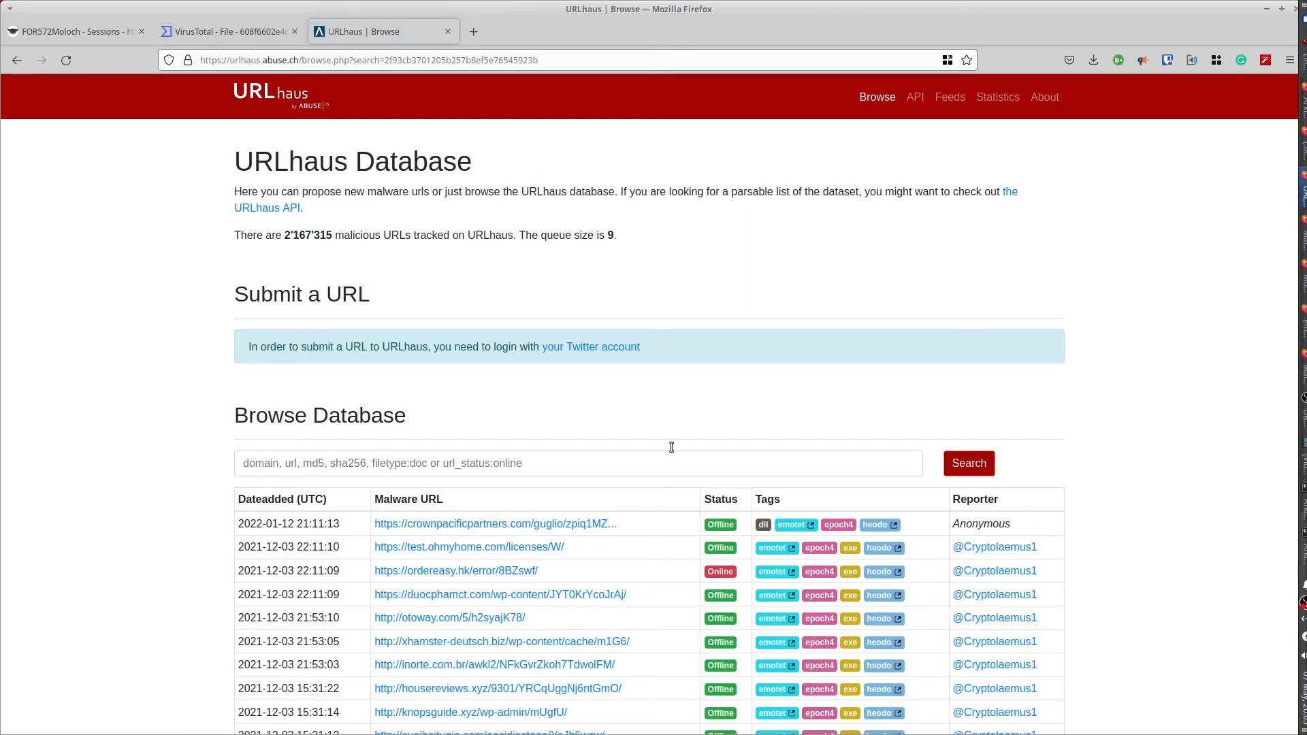
pyautogui.scroll(-3, 670, 484)
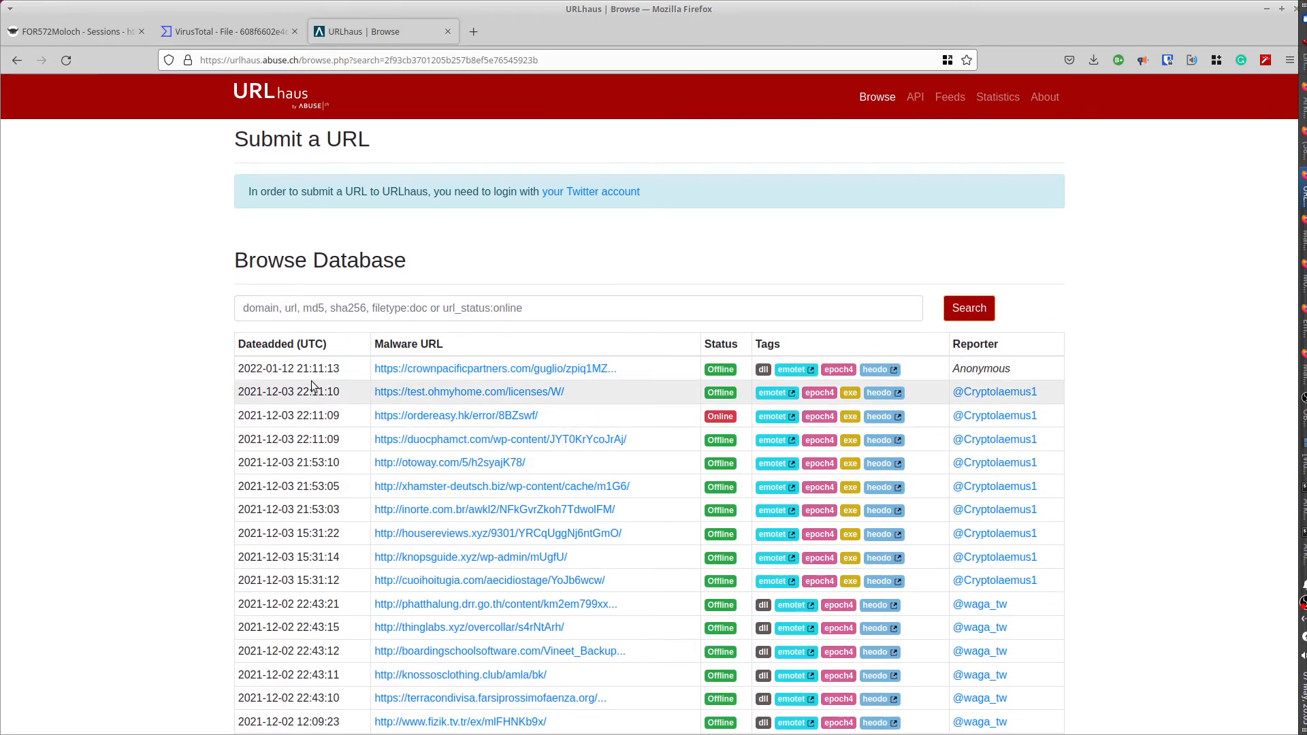
pyautogui.click(76, 34)
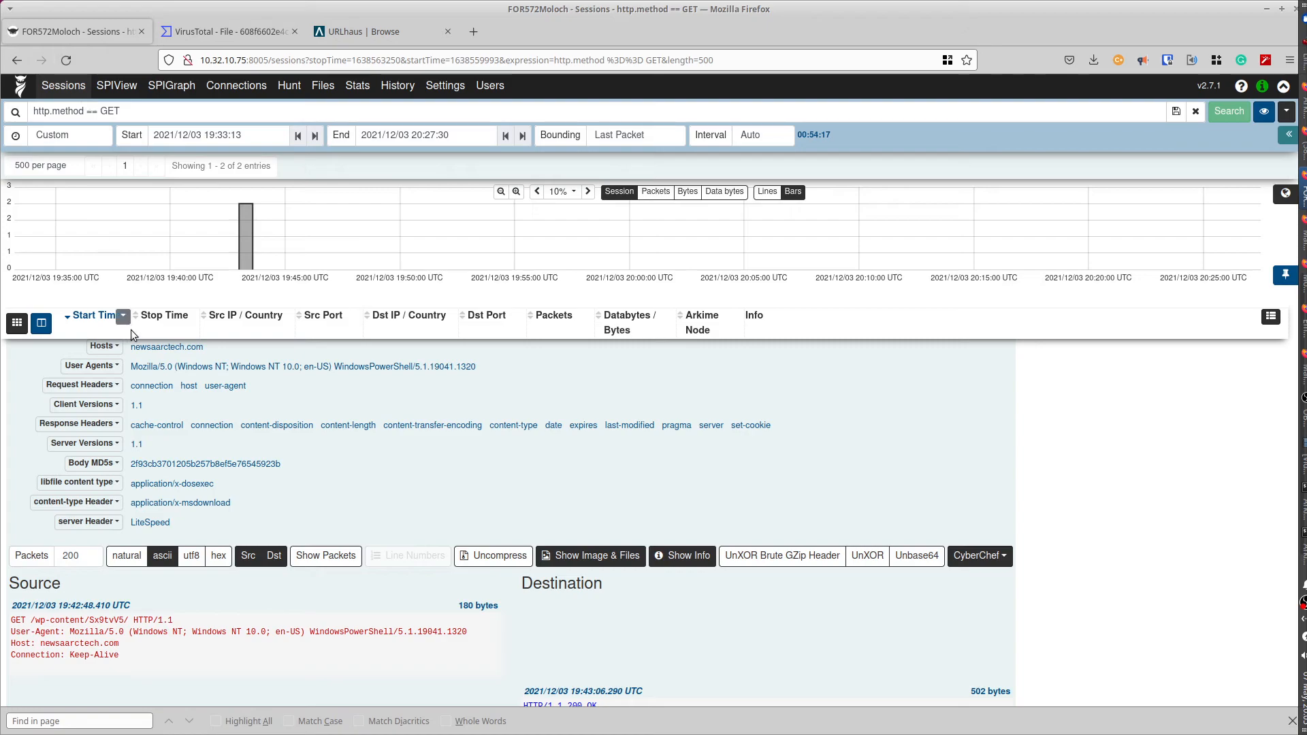
pyautogui.scroll(-5, 354, 492)
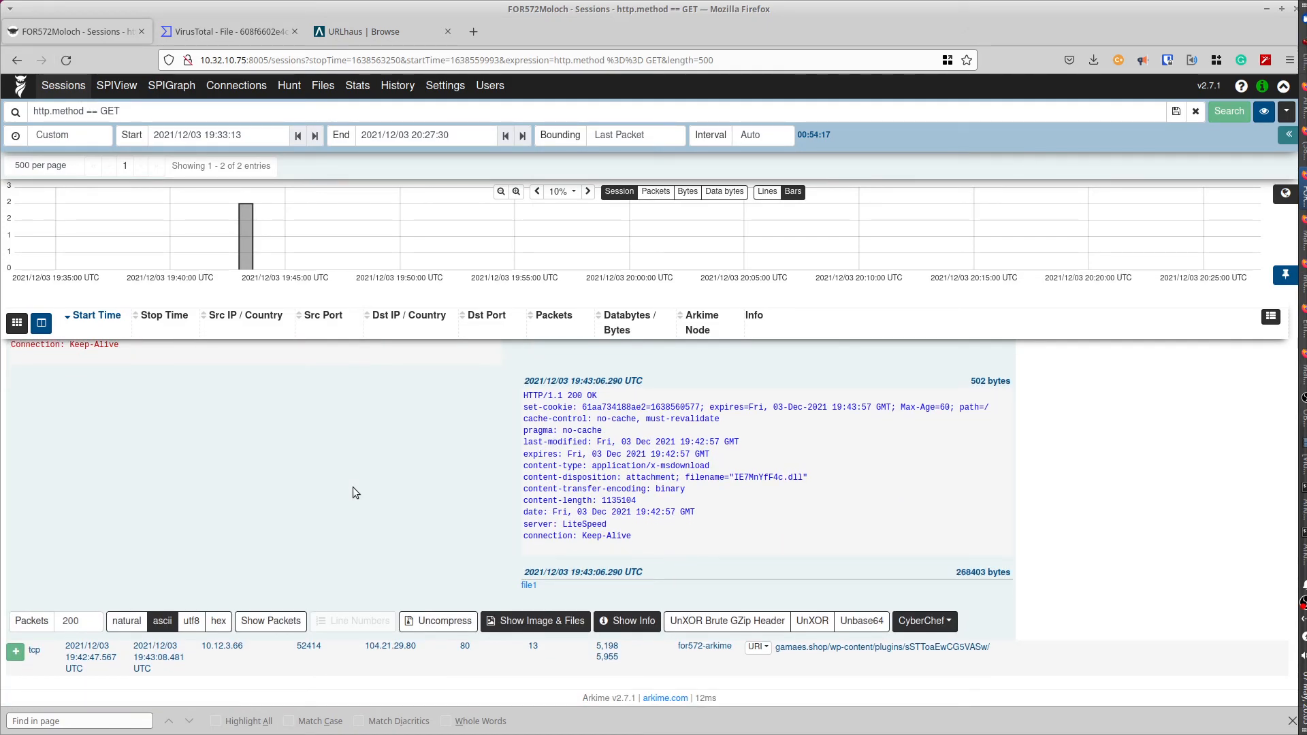
pyautogui.scroll(5, 353, 488)
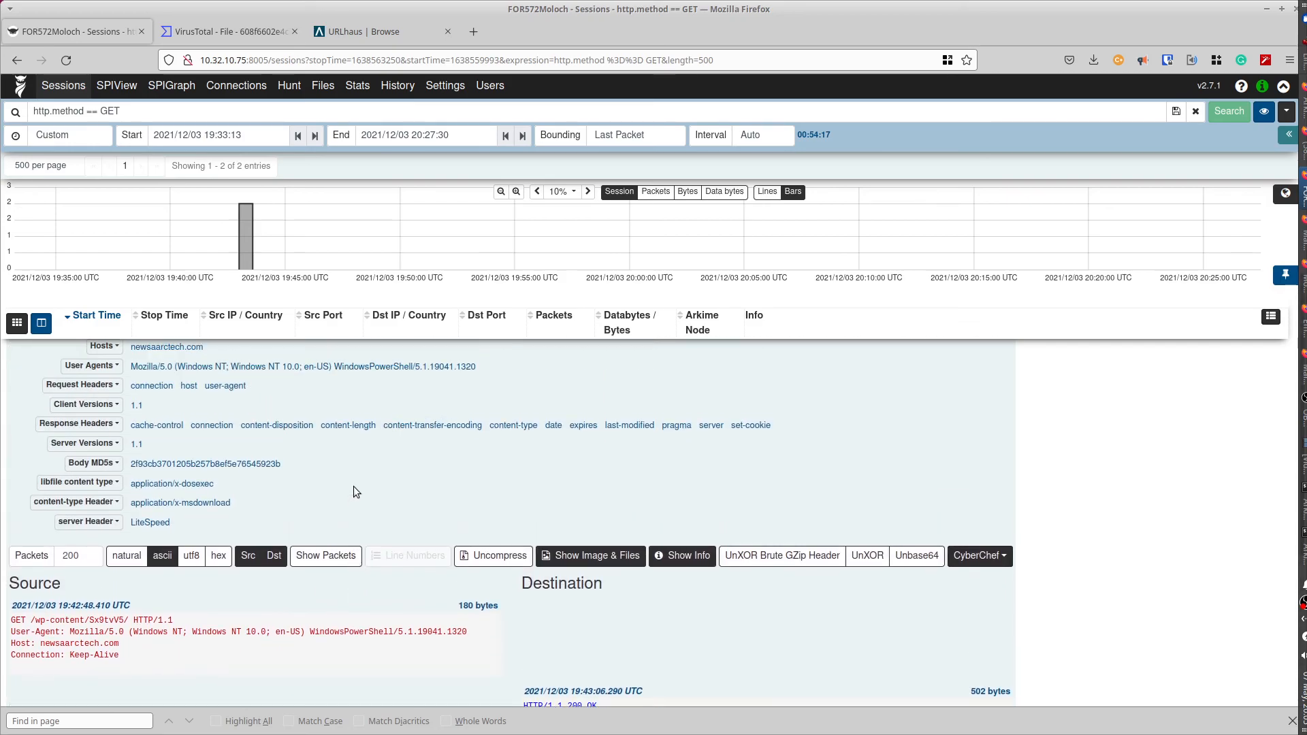